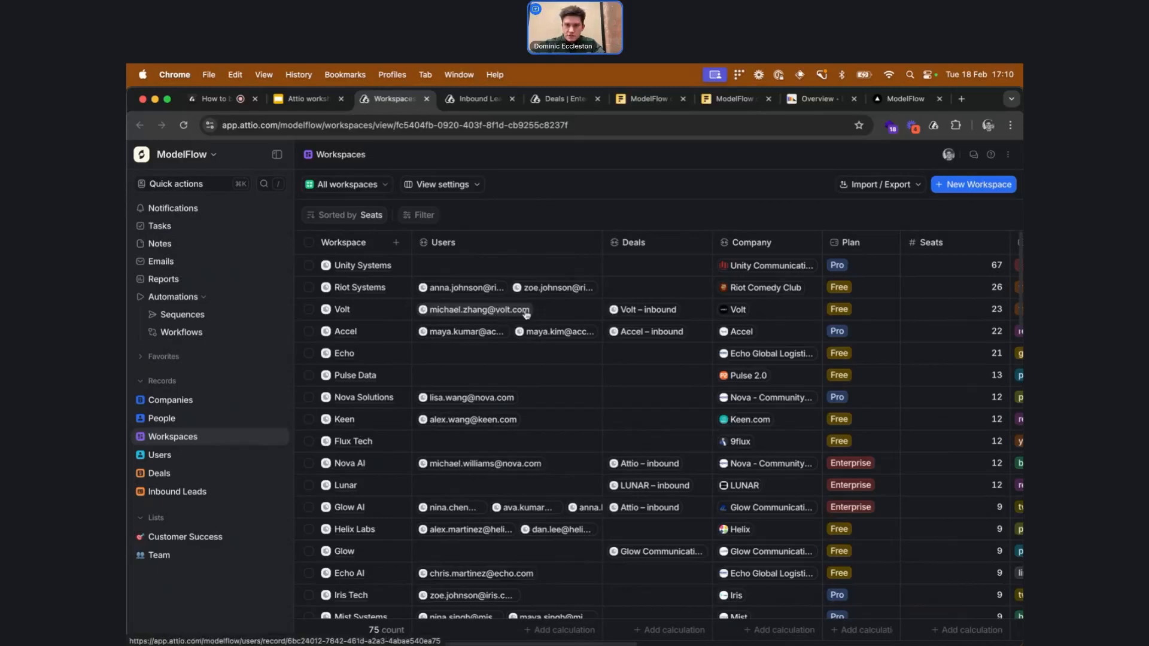
Scroll across the Workspaces table to review its plan, seats, UTM and signup date columns
scroll(527, 313, "right", 5)
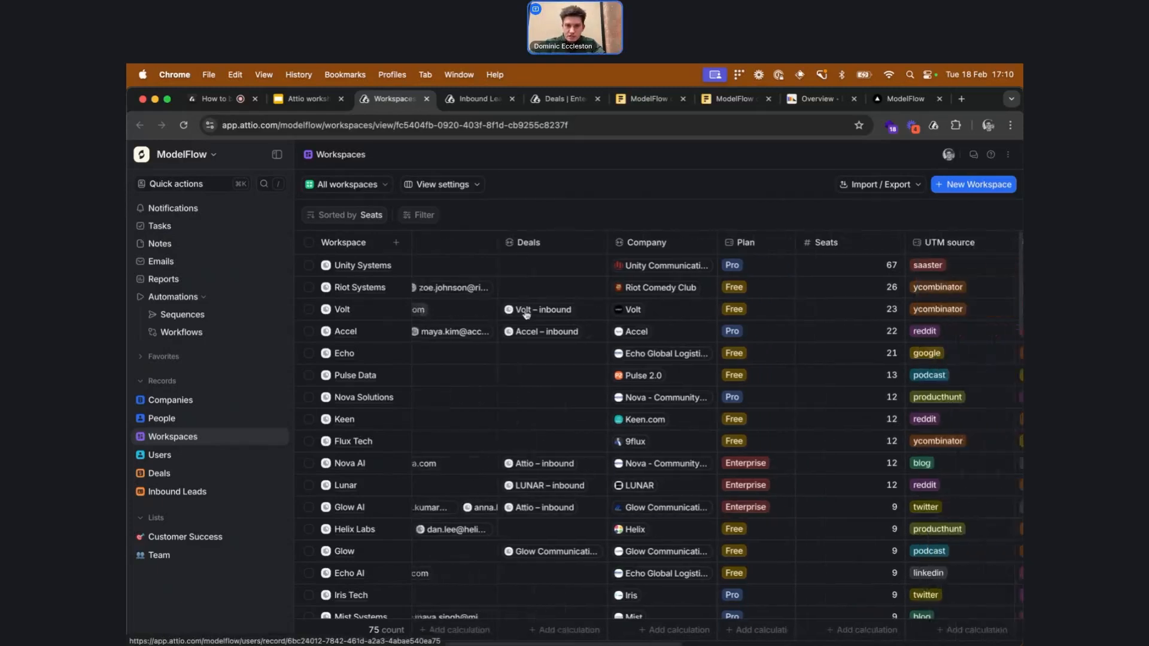
scroll(527, 313, "right", 5)
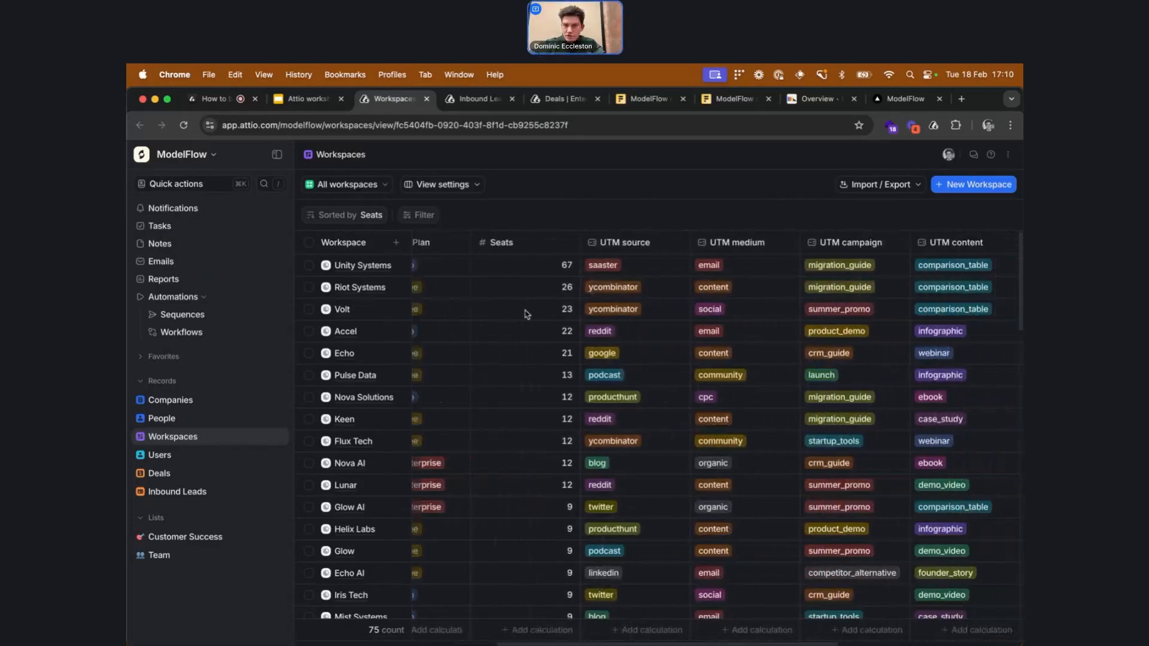
scroll(527, 314, "right", 1)
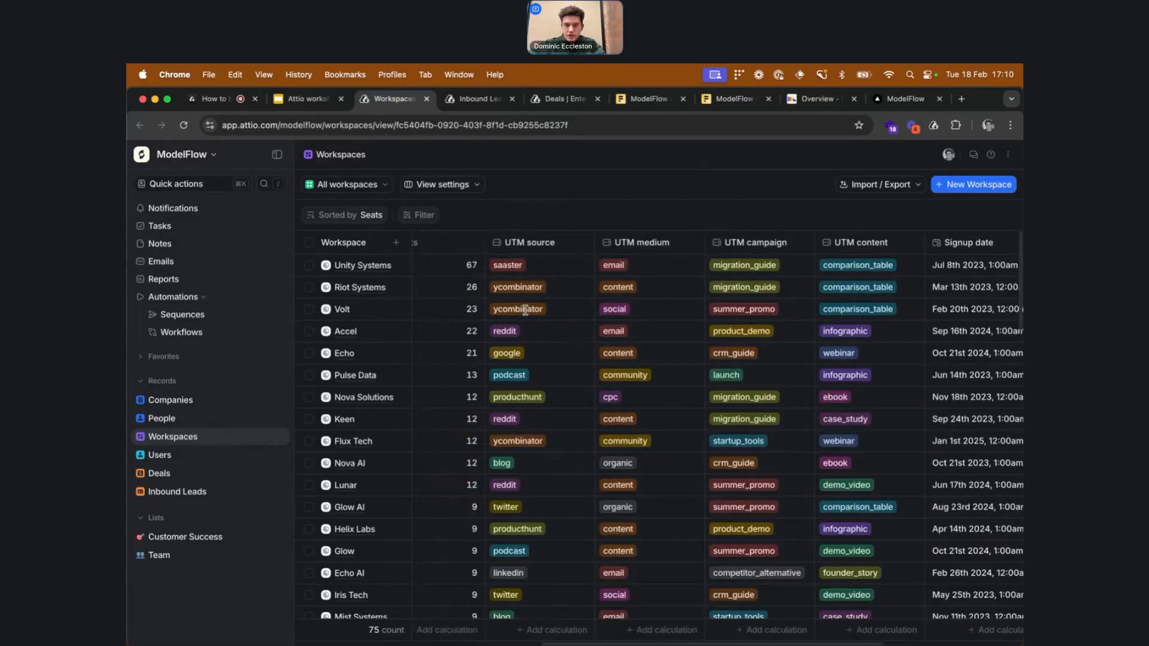
scroll(584, 341, "left", 6)
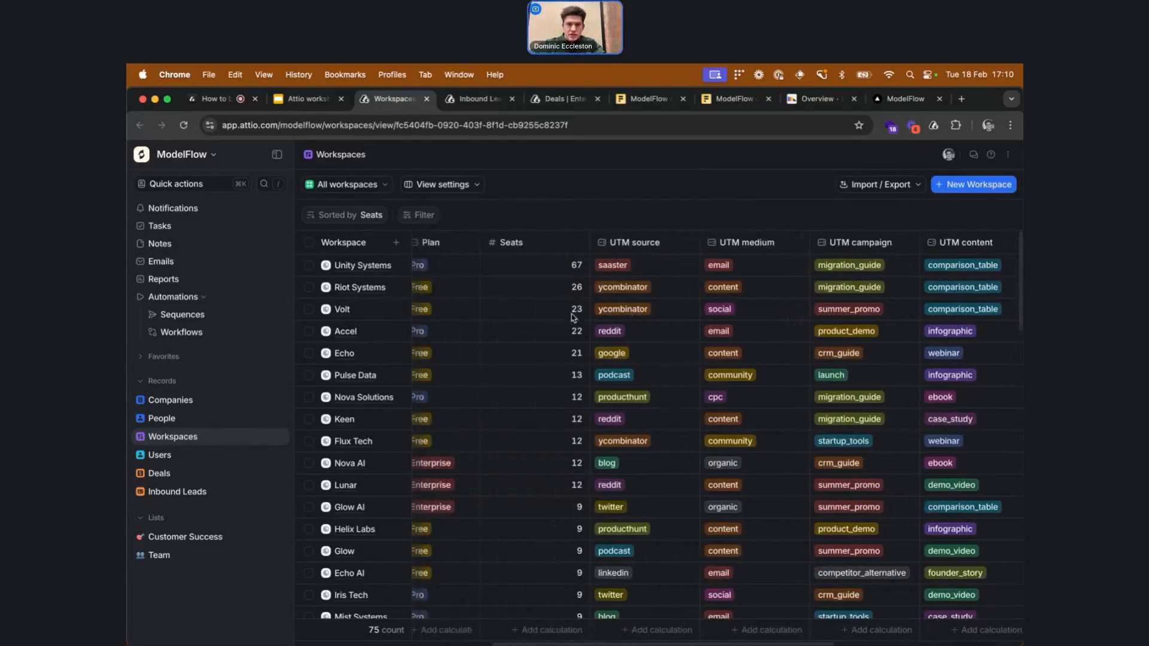
scroll(552, 314, "right", 6)
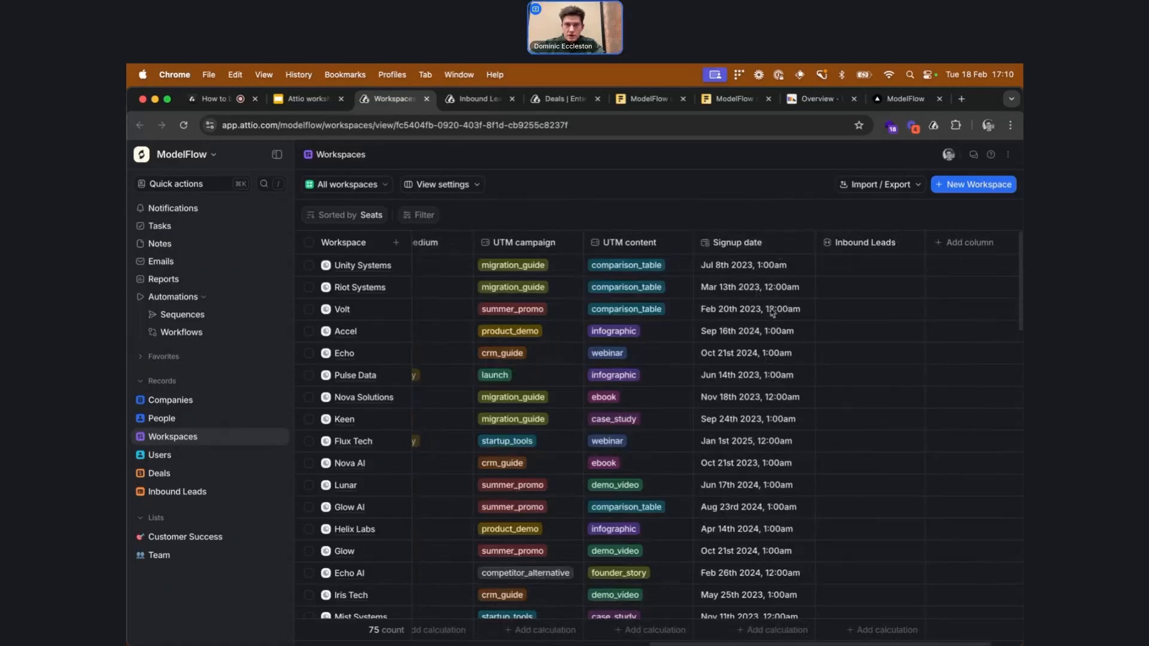
scroll(771, 309, "left", 8)
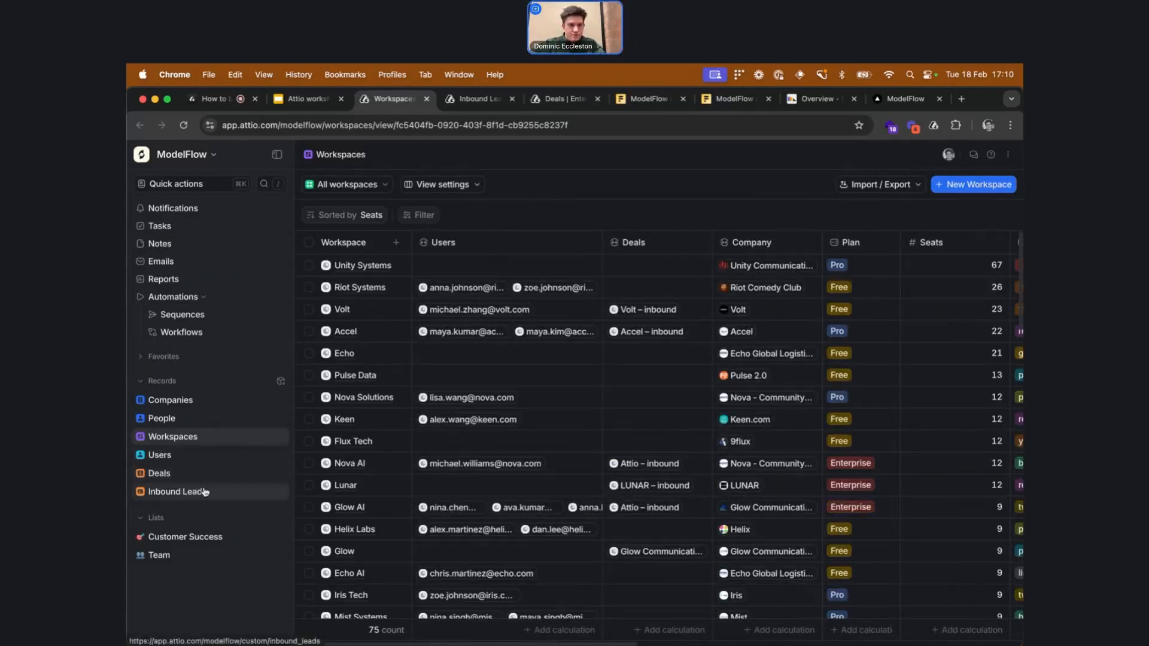
Open the Customer Success list, then the Growth marketing dashboard under Reports, and scroll through its charts
left_click(231, 537)
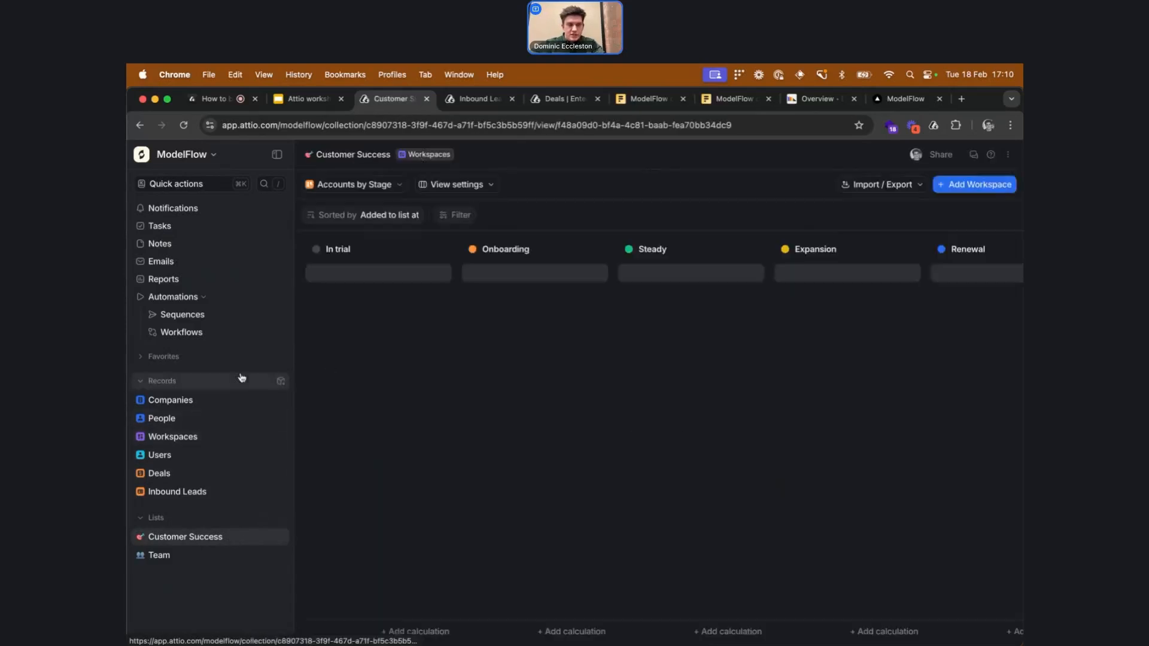
left_click(228, 278)
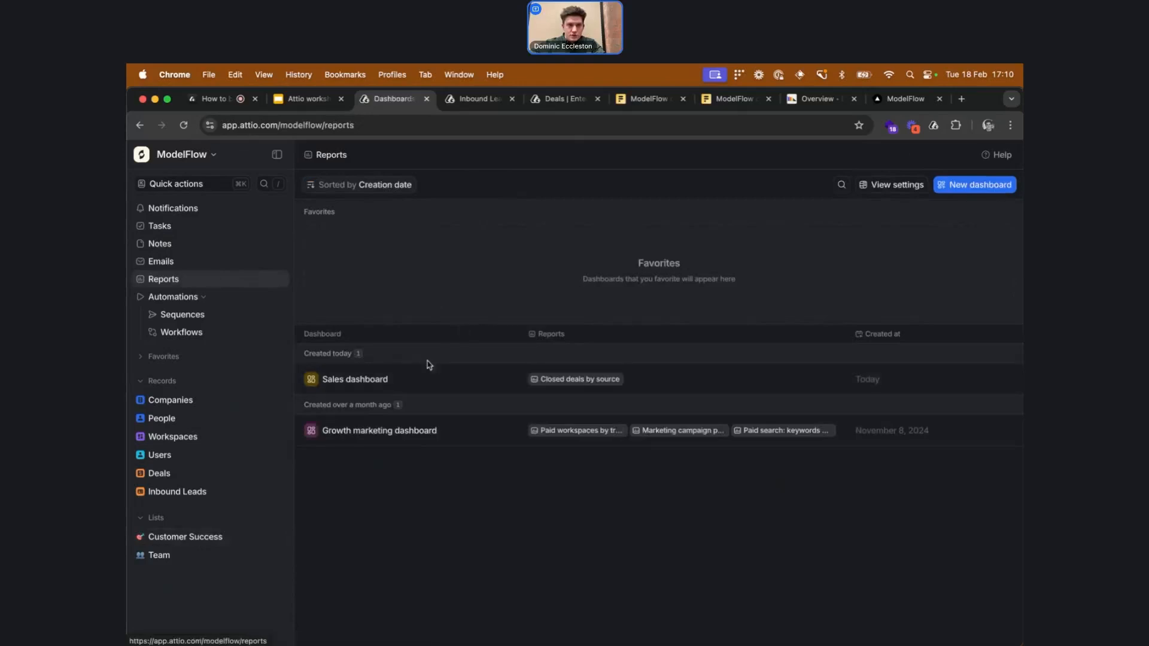
left_click(426, 420)
scroll(482, 349, "down", 5)
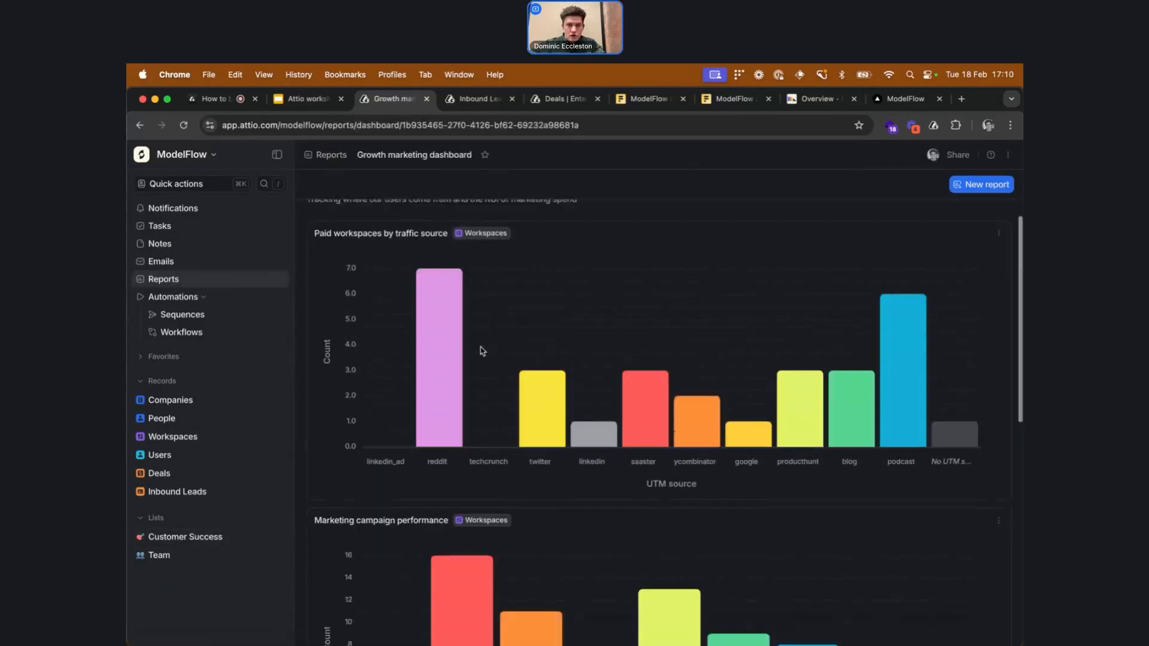
mouse_move(475, 511)
scroll(473, 599, "down", 6)
scroll(474, 595, "up", 4)
scroll(473, 595, "up", 9)
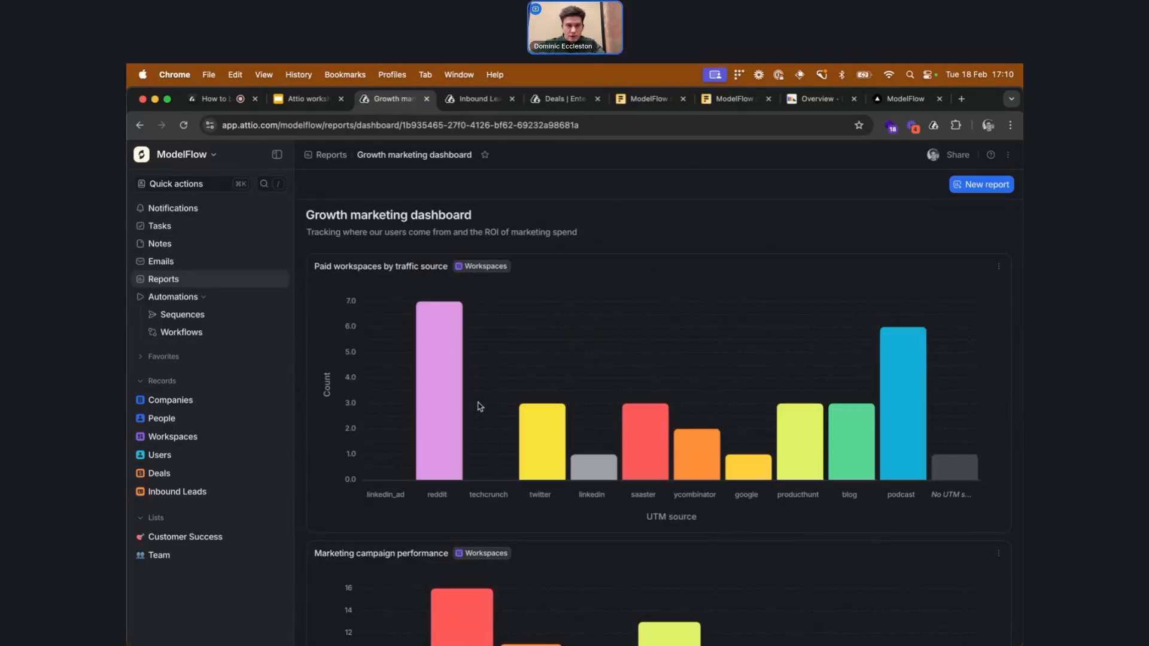
Open the Inbound Leads records and move the sales form's browser tab beside it
left_click(242, 437)
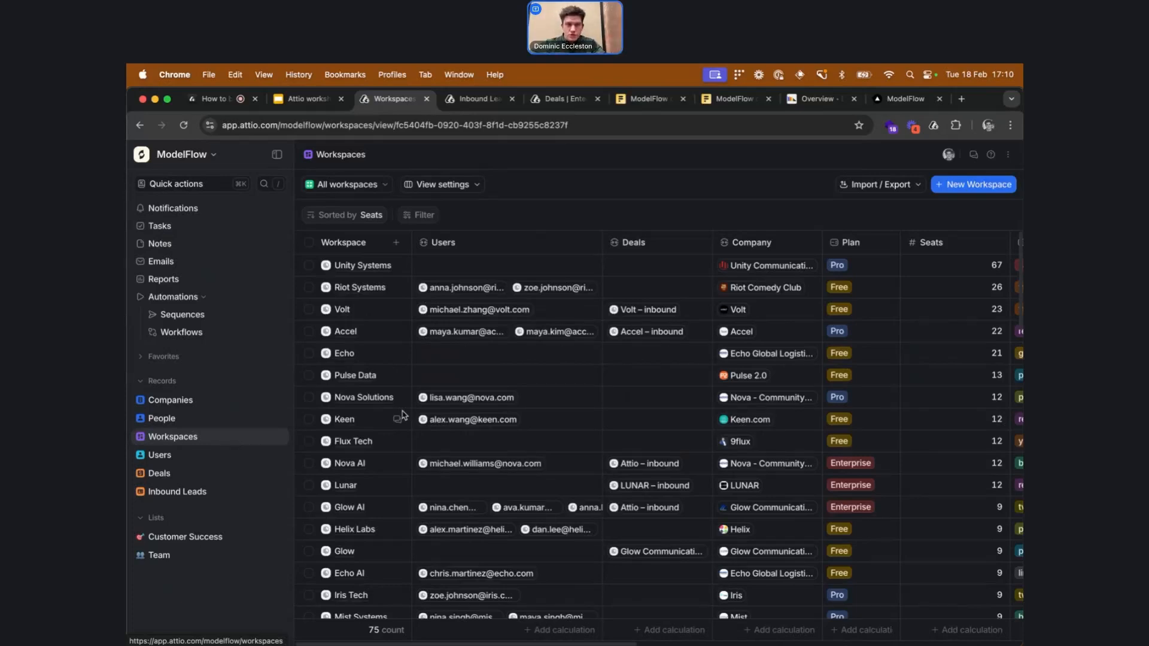
left_click(248, 488)
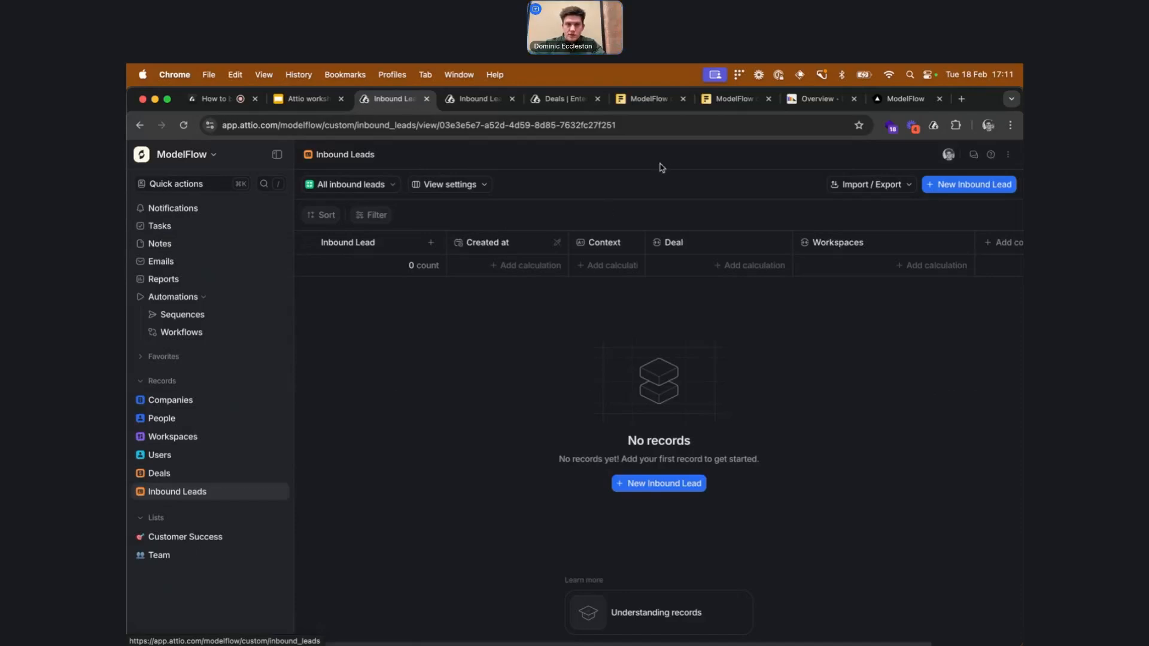
left_click(651, 101)
left_click_drag(651, 102, 477, 101)
left_click(473, 263)
key("Tab")
type("http")
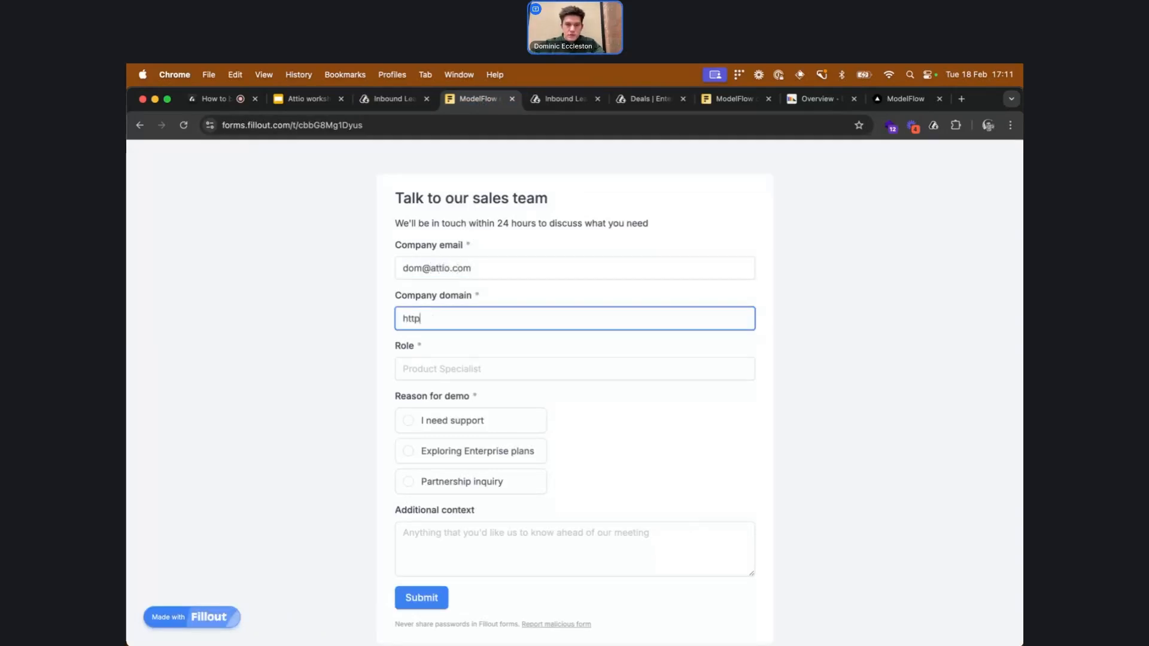
type("s://atto")
key("BackSpace")
type("io.com")
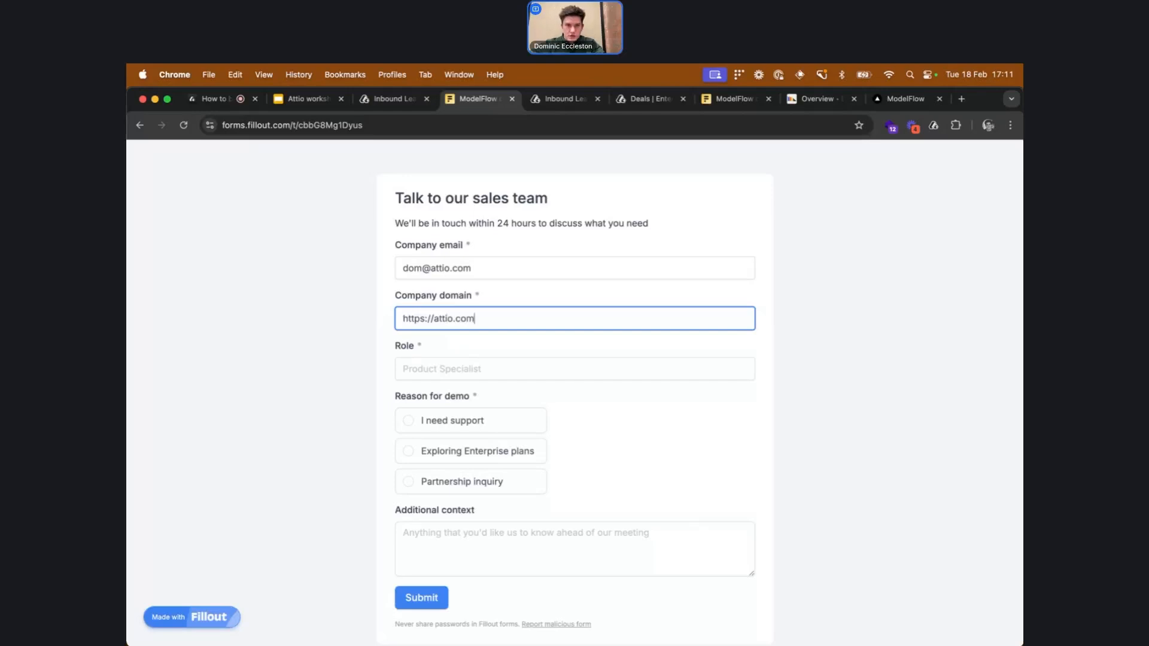
Fill in role Product Specialist, reason I need support and context N/a, then submit the form
key("Tab")
type("Pro")
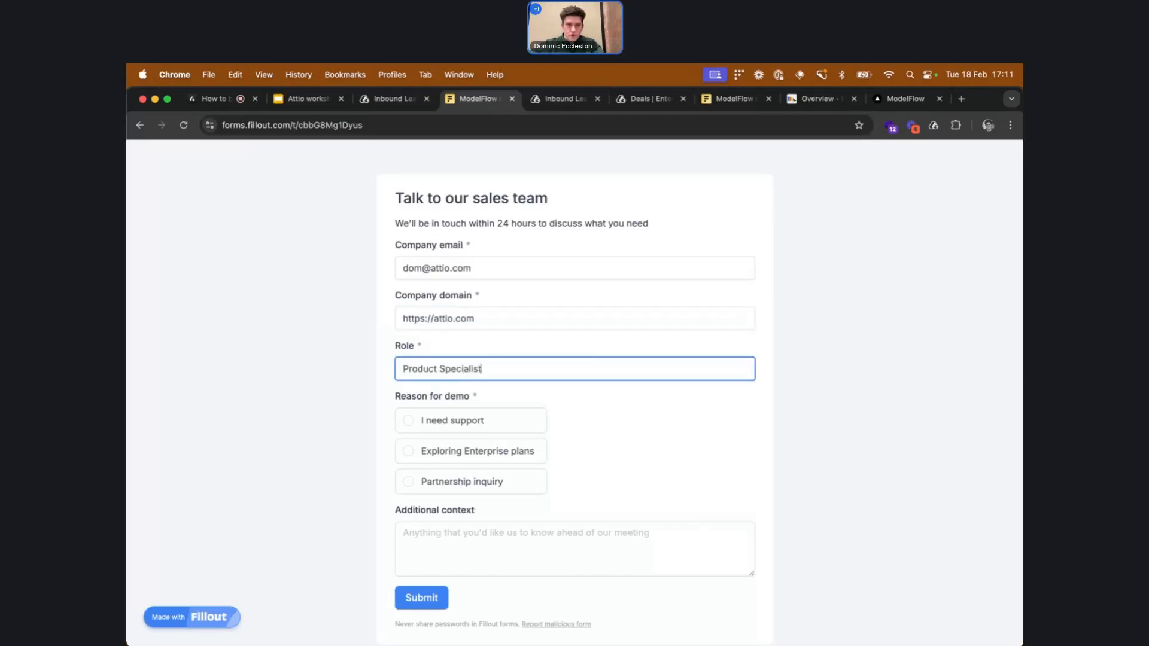
left_click(476, 420)
left_click(500, 558)
type("N/a")
left_click(440, 601)
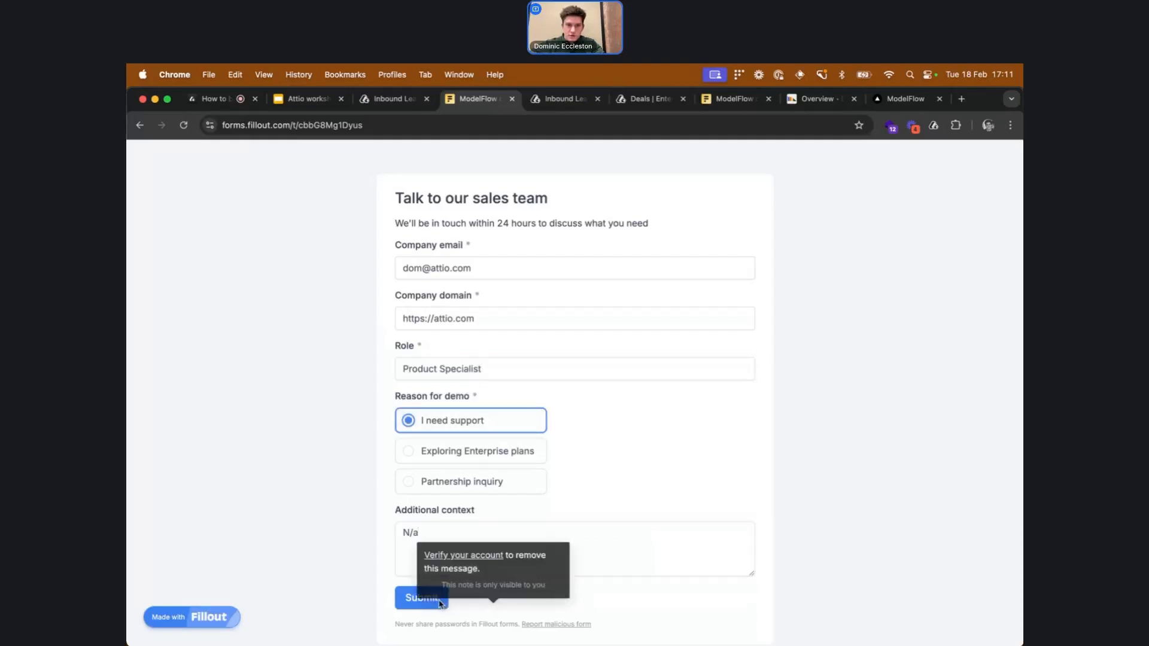
left_click(422, 597)
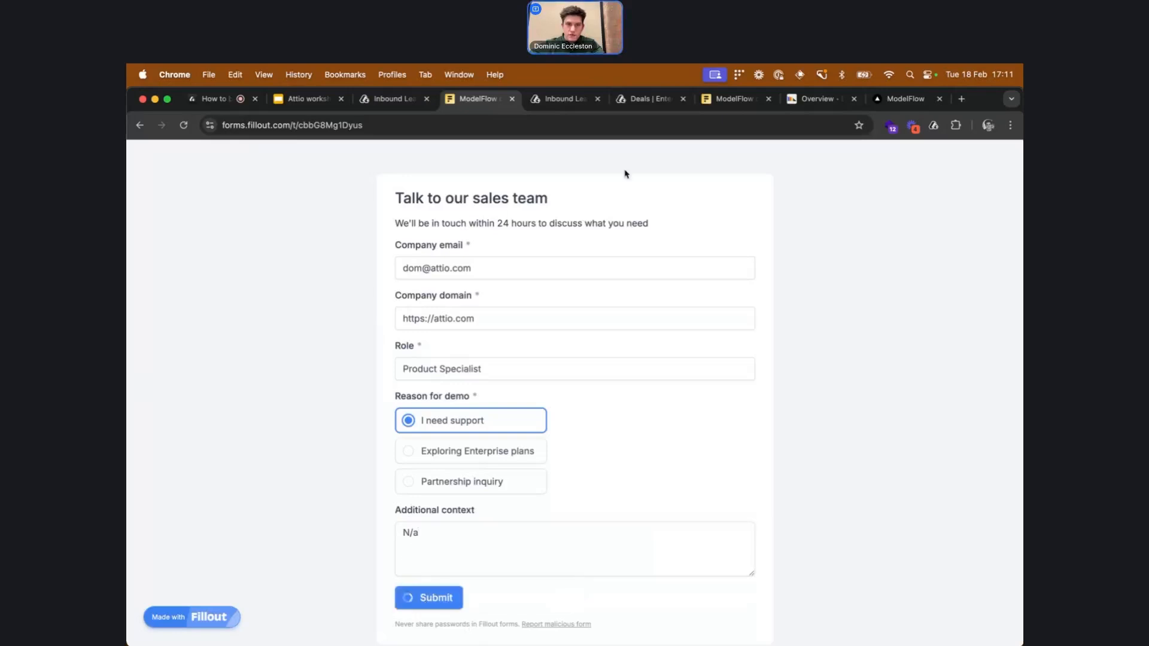
Return to the Inbound Leads records and review the newly submitted lead
left_click_drag(744, 106, 580, 101)
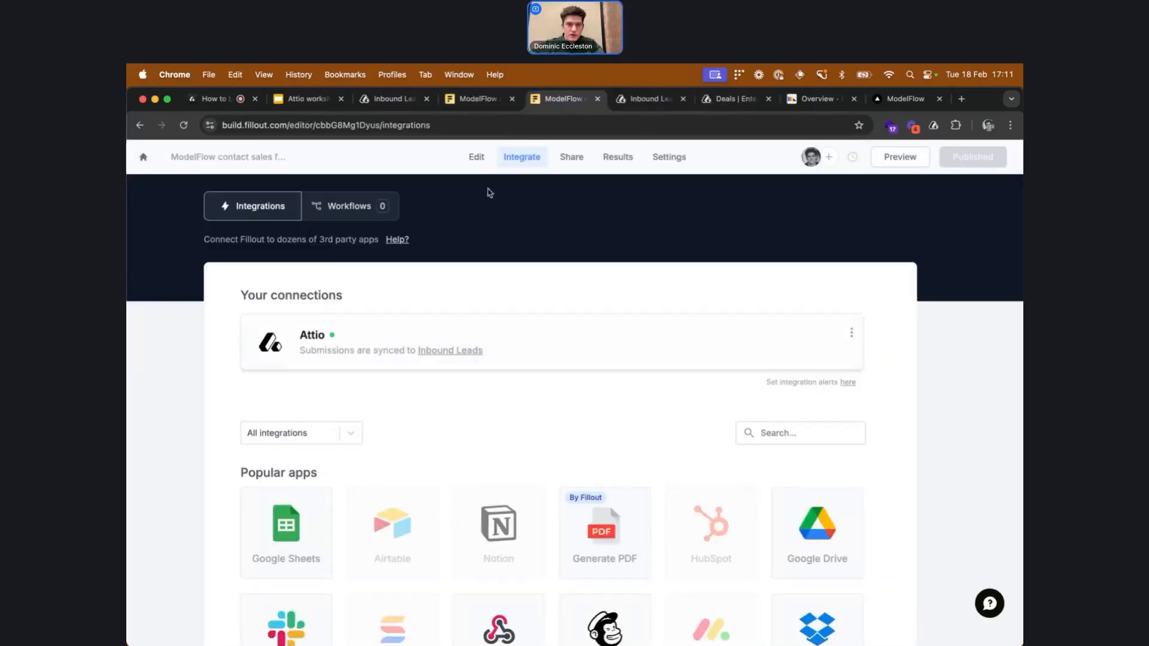
left_click(479, 100)
left_click(396, 100)
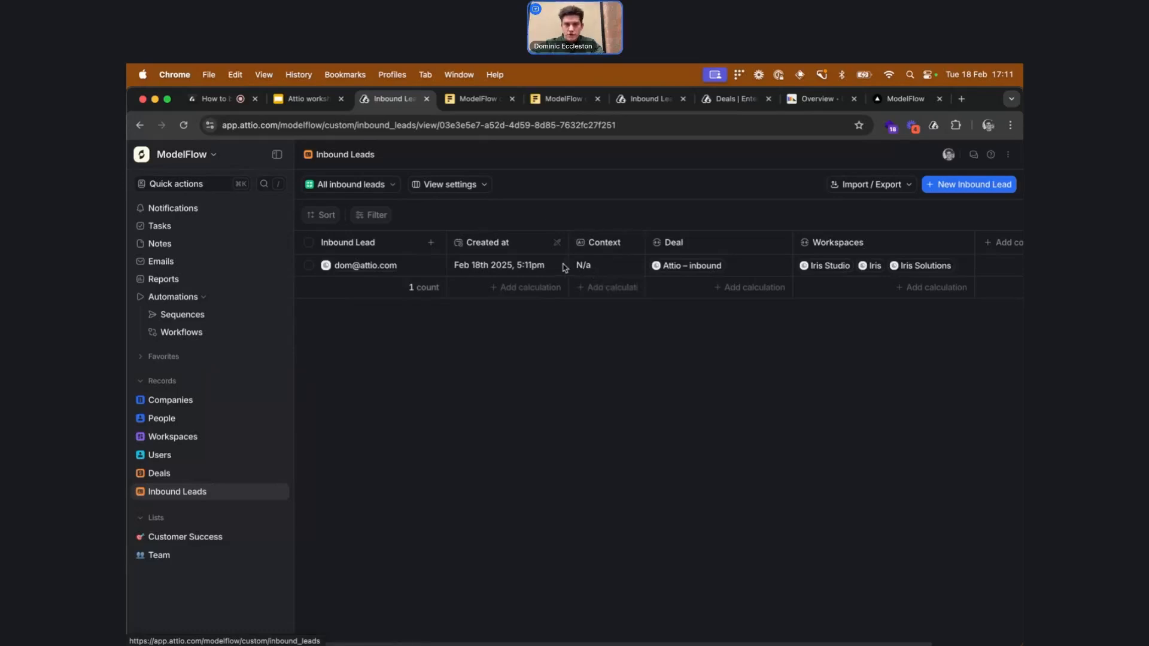
scroll(564, 267, "right", 2)
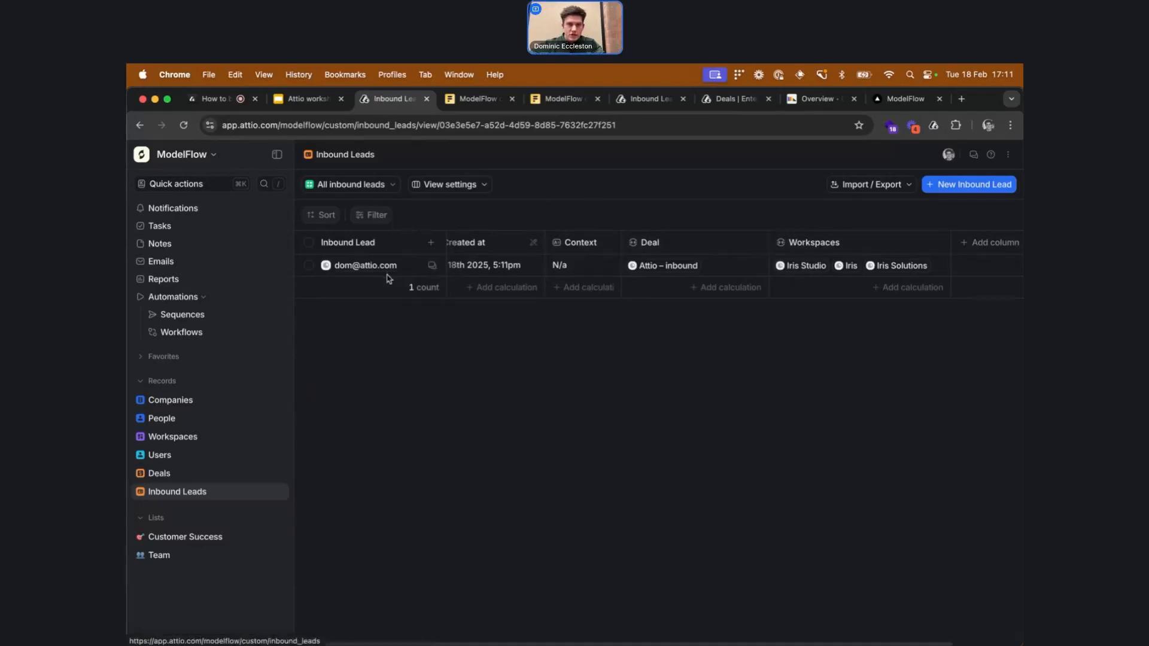
mouse_move(396, 261)
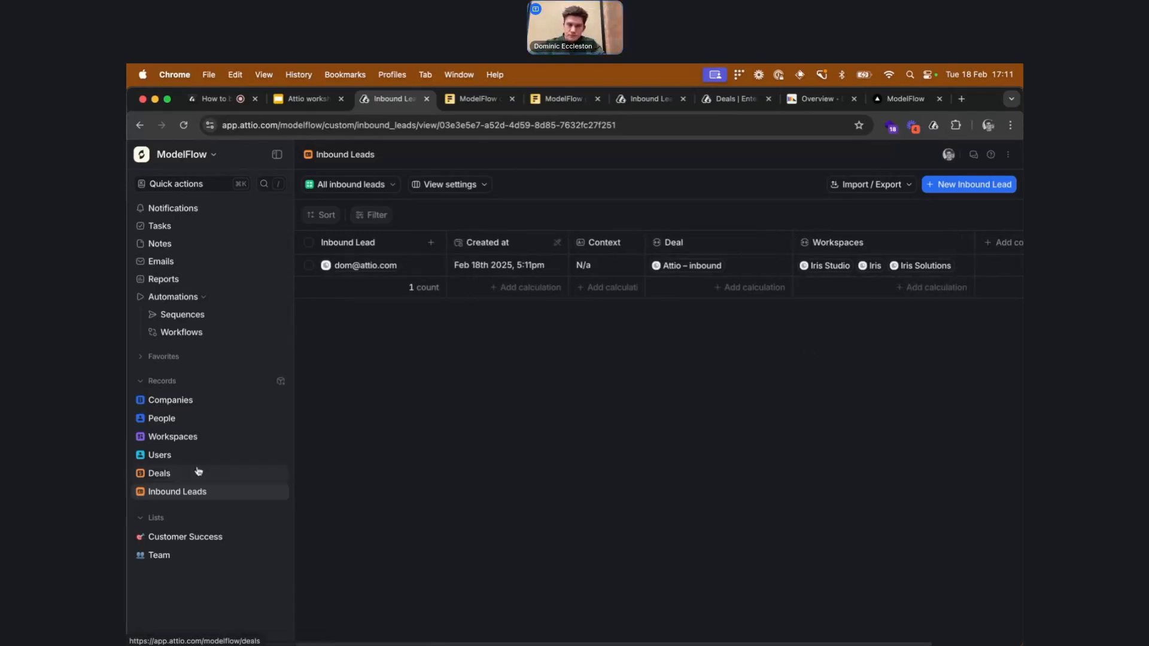
Open the Attio – inbound deal from the Deals pipeline board
left_click(219, 473)
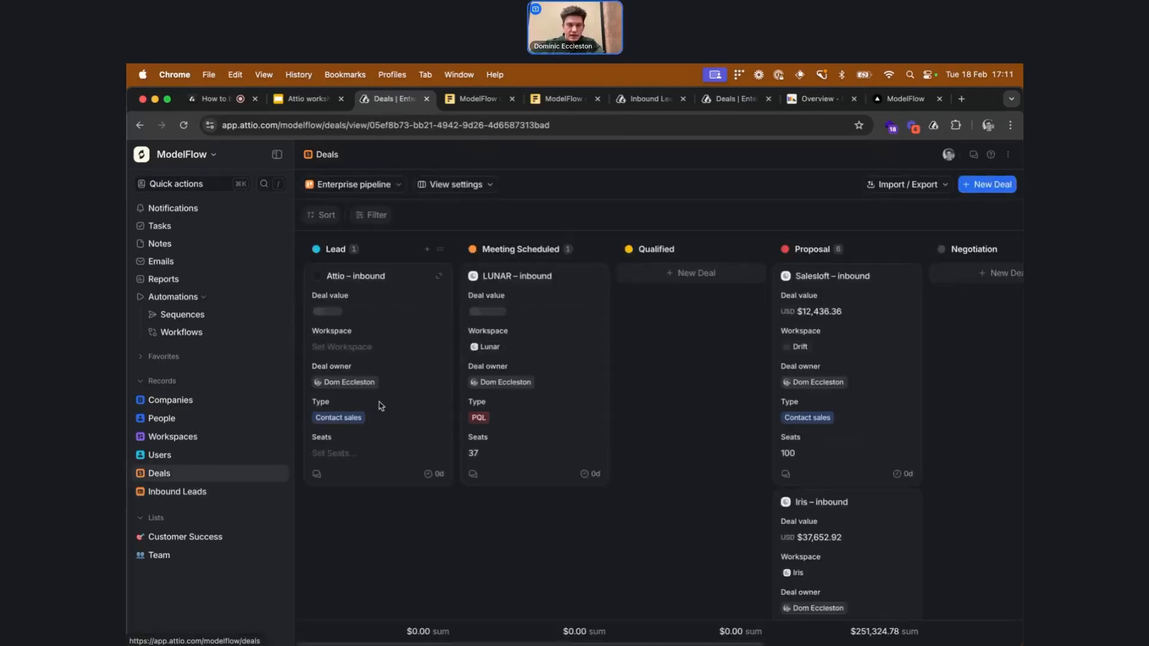
left_click(370, 281)
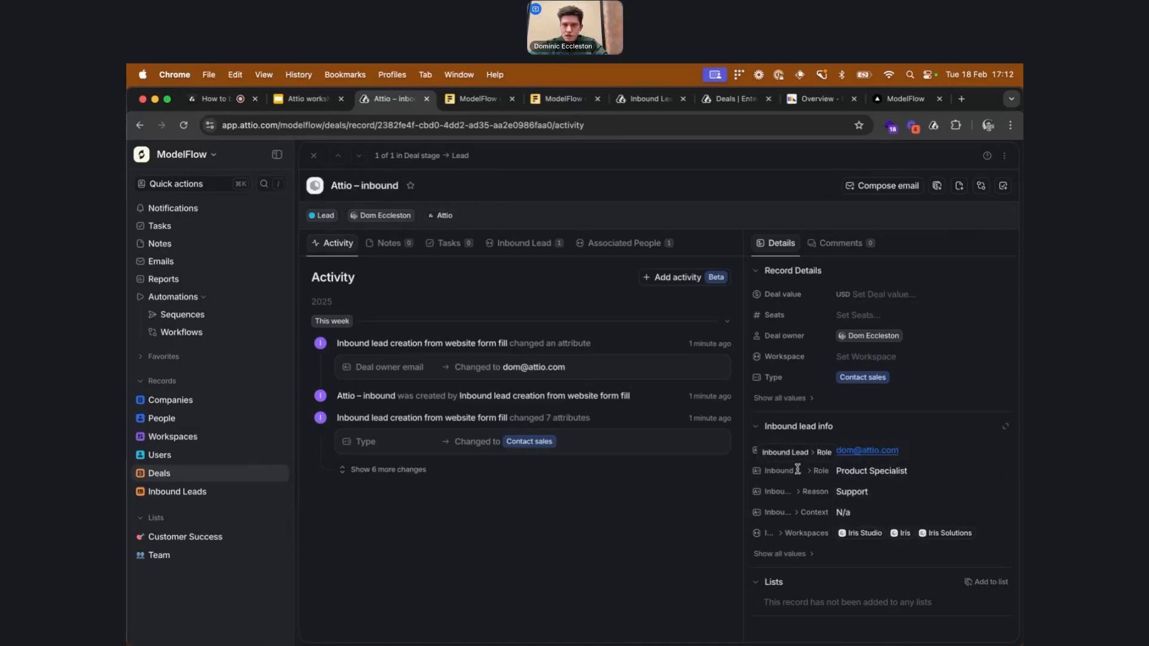
left_click(142, 126)
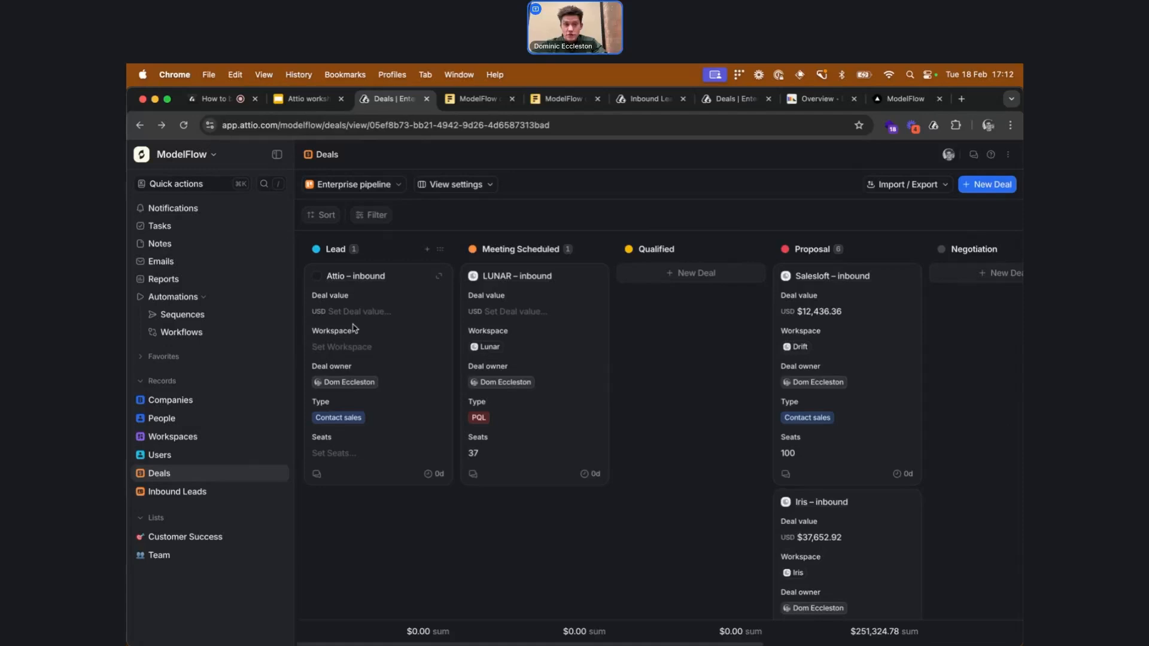
left_click(369, 279)
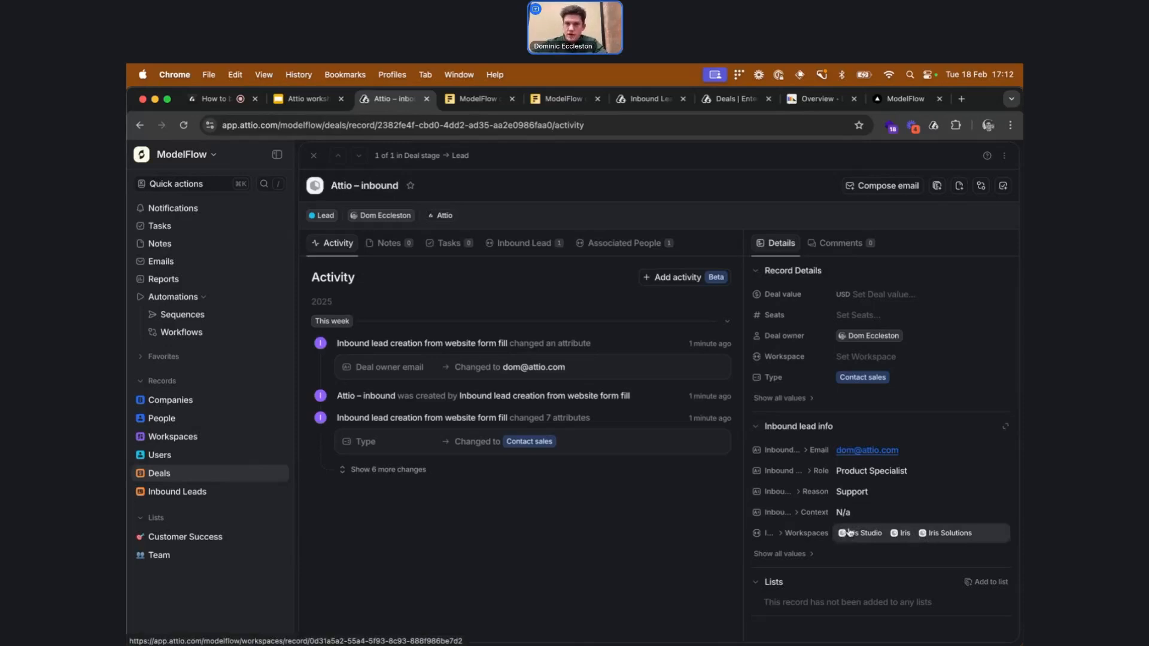
Set the deal's workspace to Glow AI and its seats to 12
left_click(865, 357)
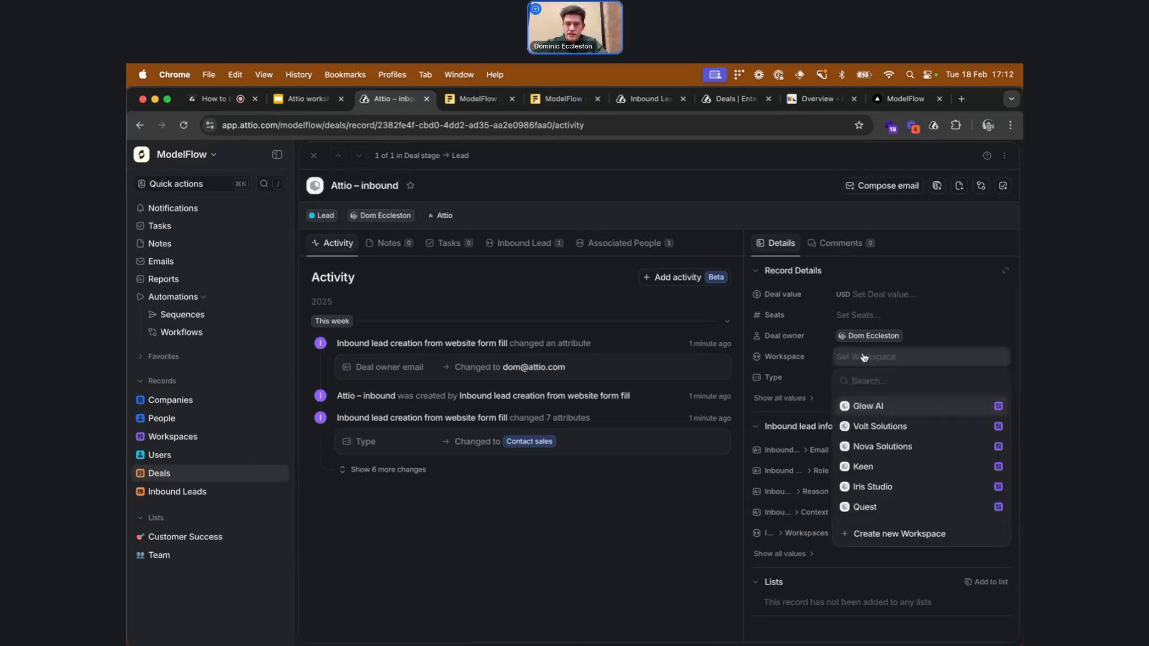
left_click(868, 413)
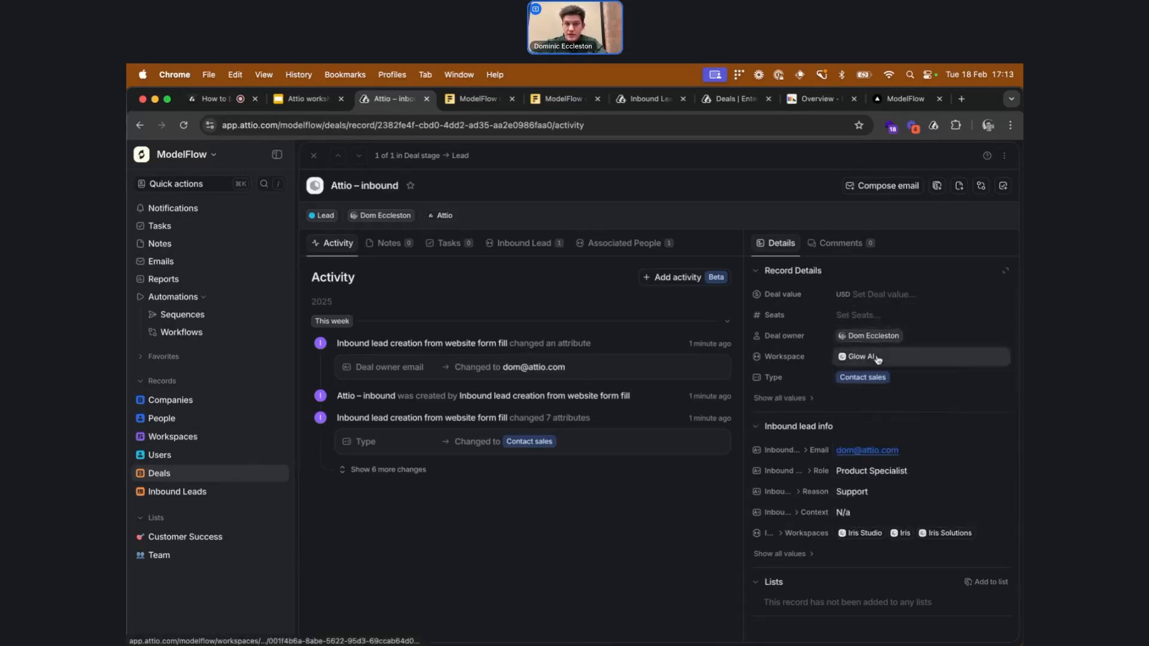
left_click(873, 315)
type("12")
left_click(888, 293)
type("1")
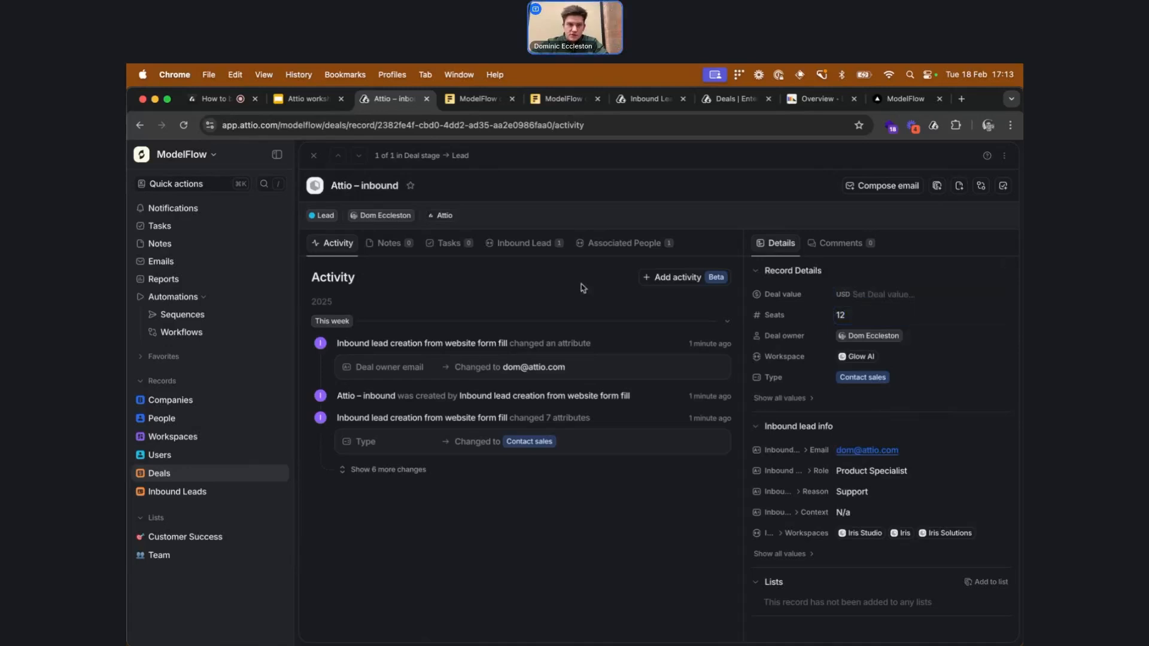
Move the Attio – inbound deal to the Negotiation stage on the Deals board
left_click(261, 474)
left_click_drag(389, 274, 856, 289)
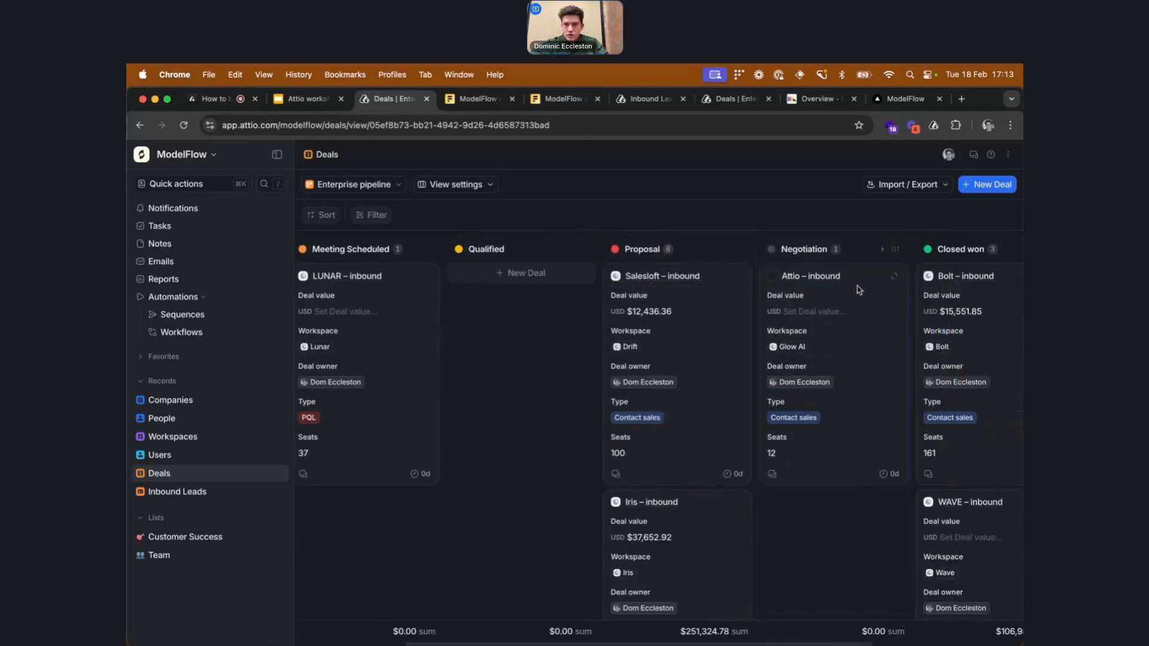
Try to move the Attio – inbound deal into Closed won
scroll(596, 449, "right", 4)
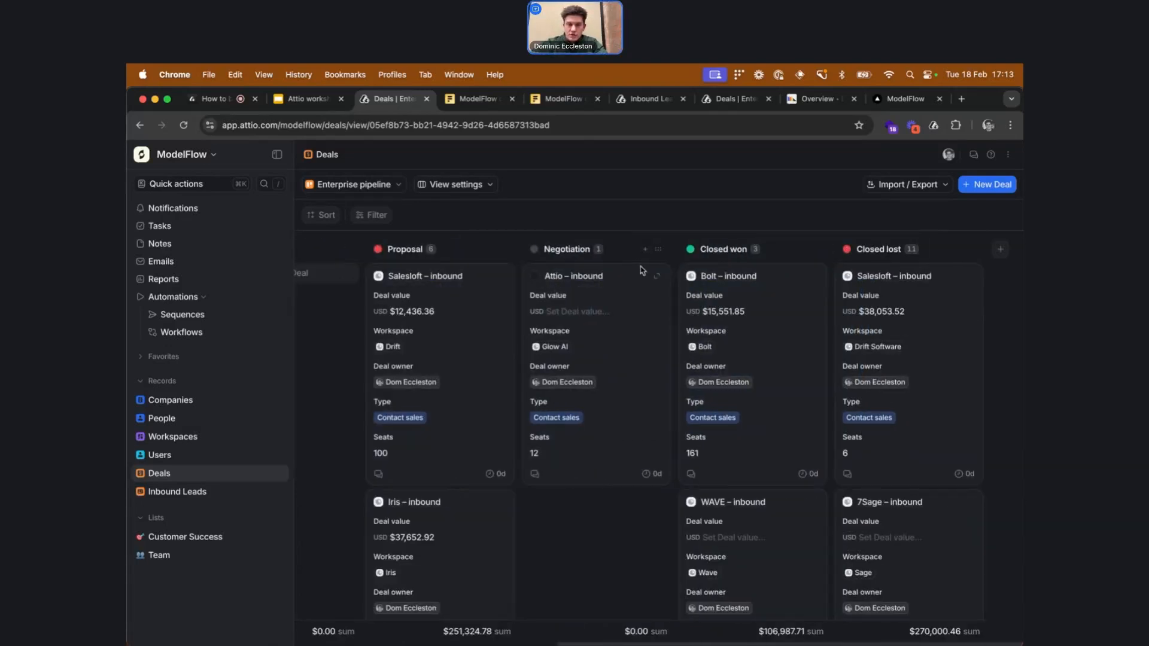
left_click_drag(624, 275, 738, 270)
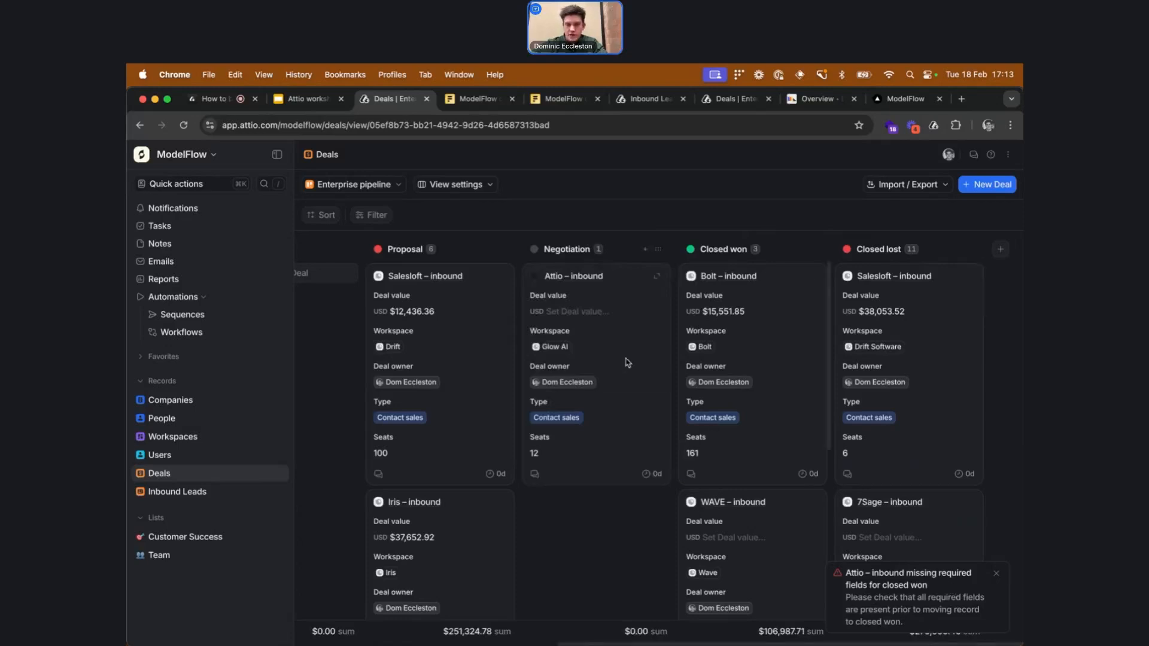
Set the deal value to $100,000.00 and move the deal into Closed won
left_click(585, 310)
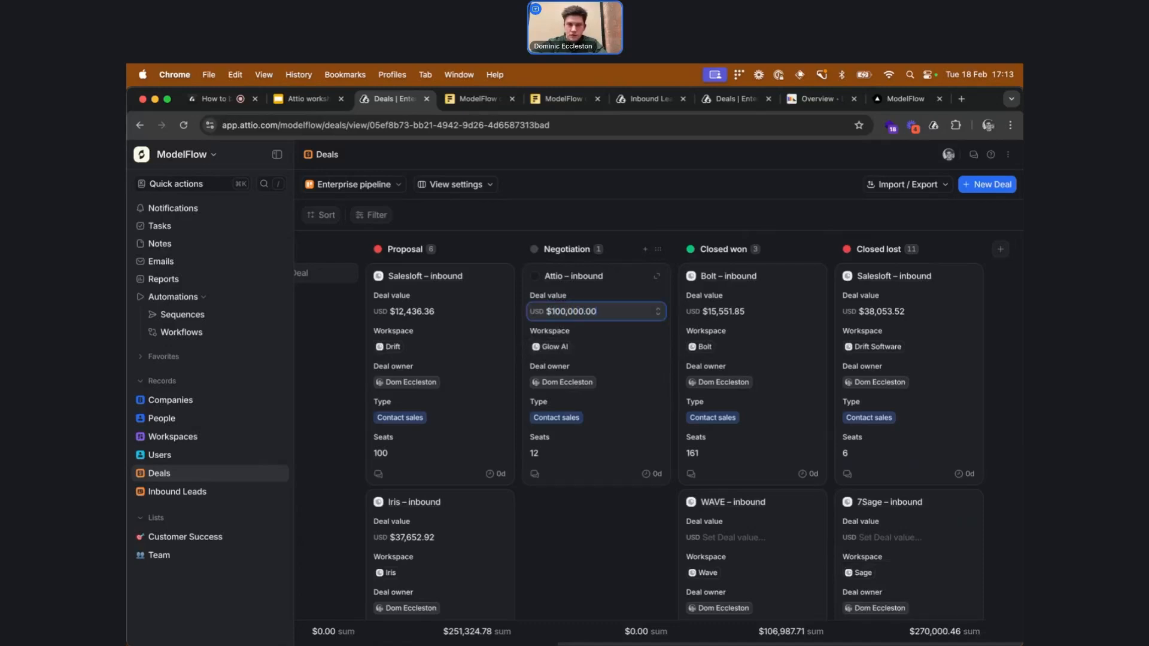
key("Return")
left_click_drag(635, 274, 770, 272)
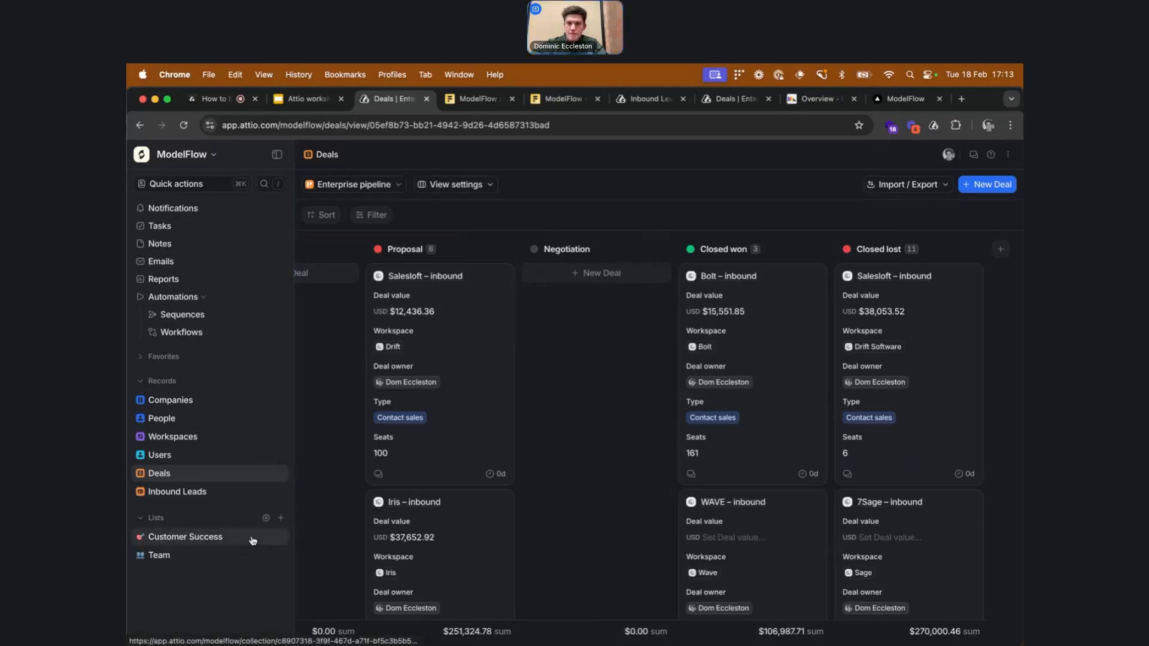
Show the Handed to CS stage as a visible column on the Deals board
scroll(768, 365, "down", 5)
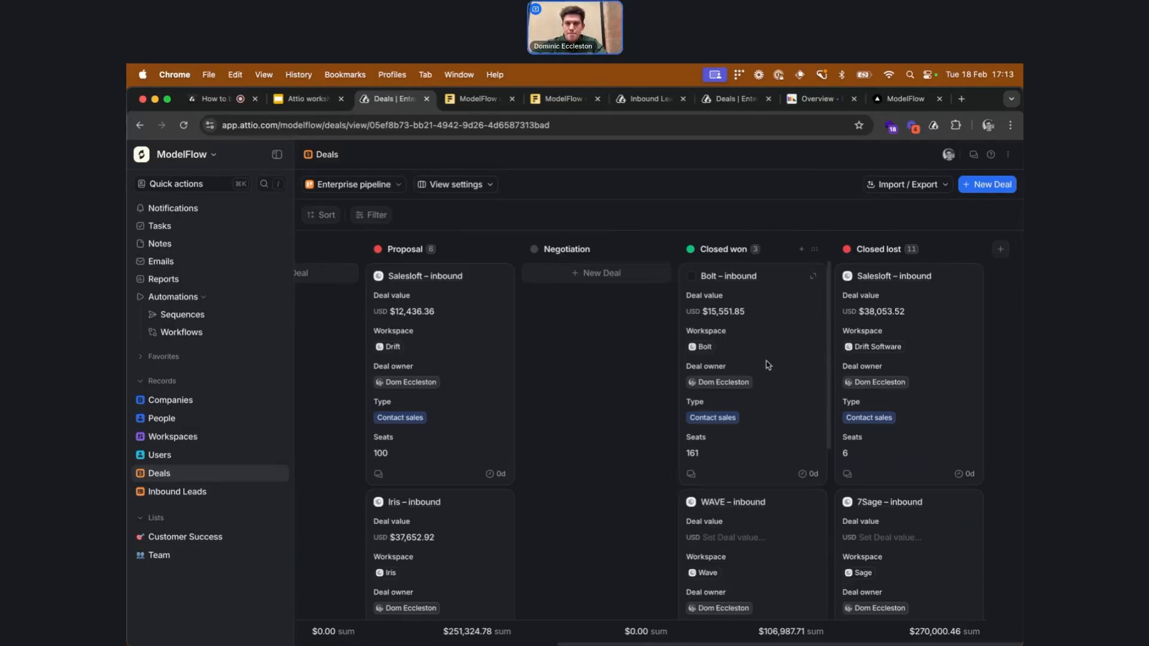
left_click(461, 192)
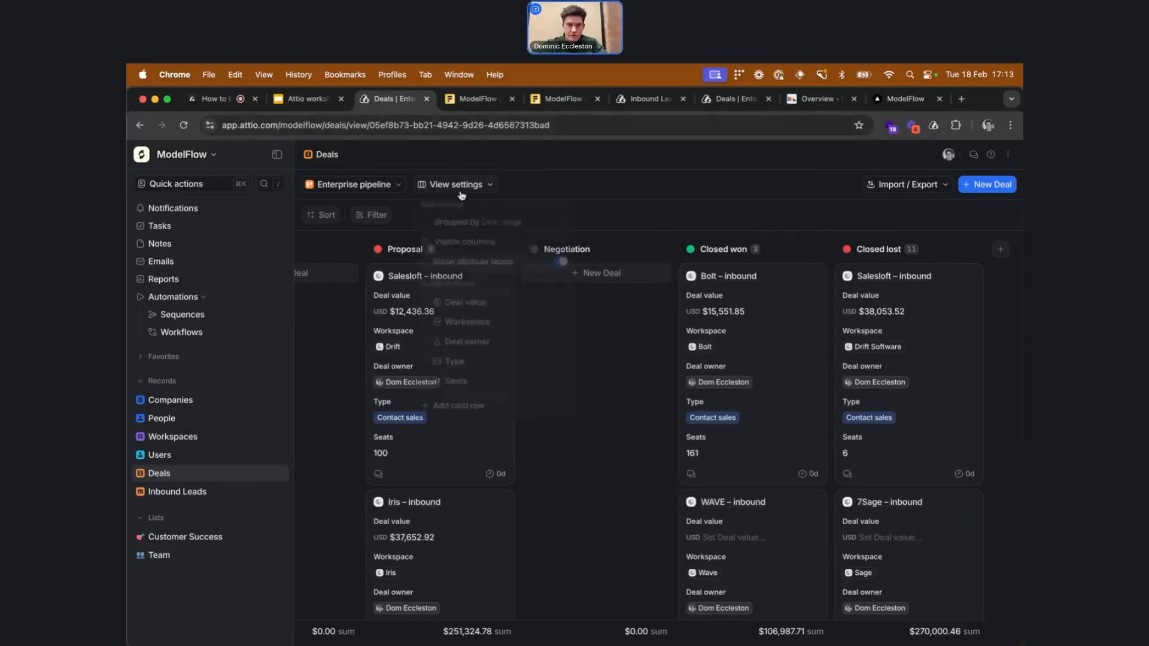
left_click(530, 243)
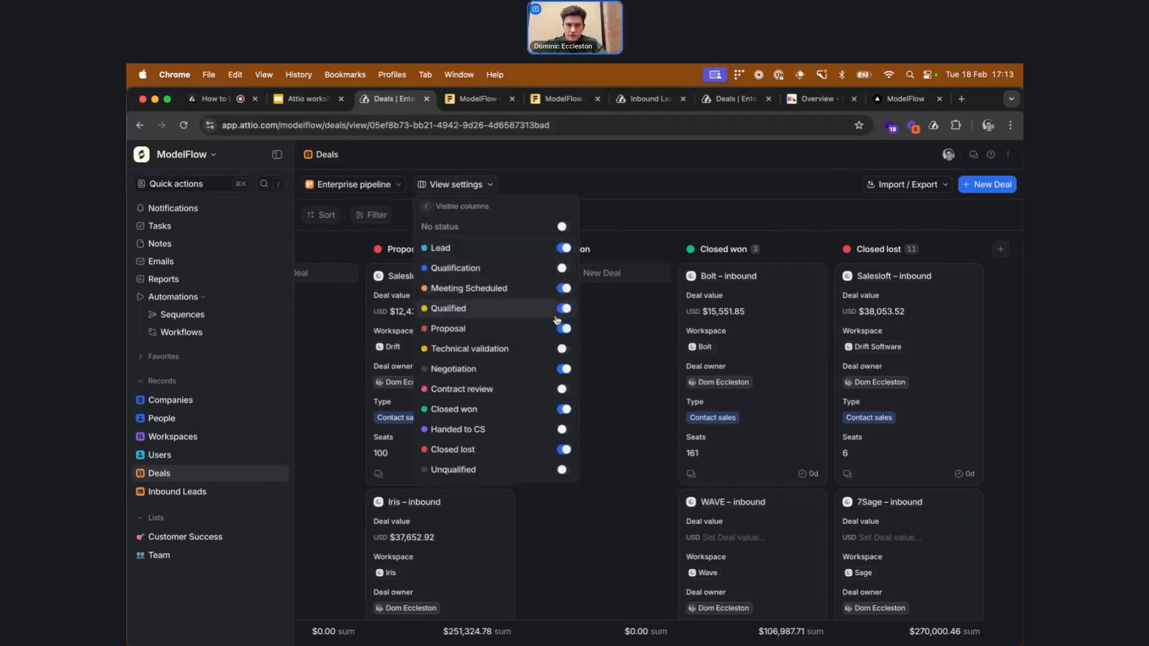
left_click(564, 430)
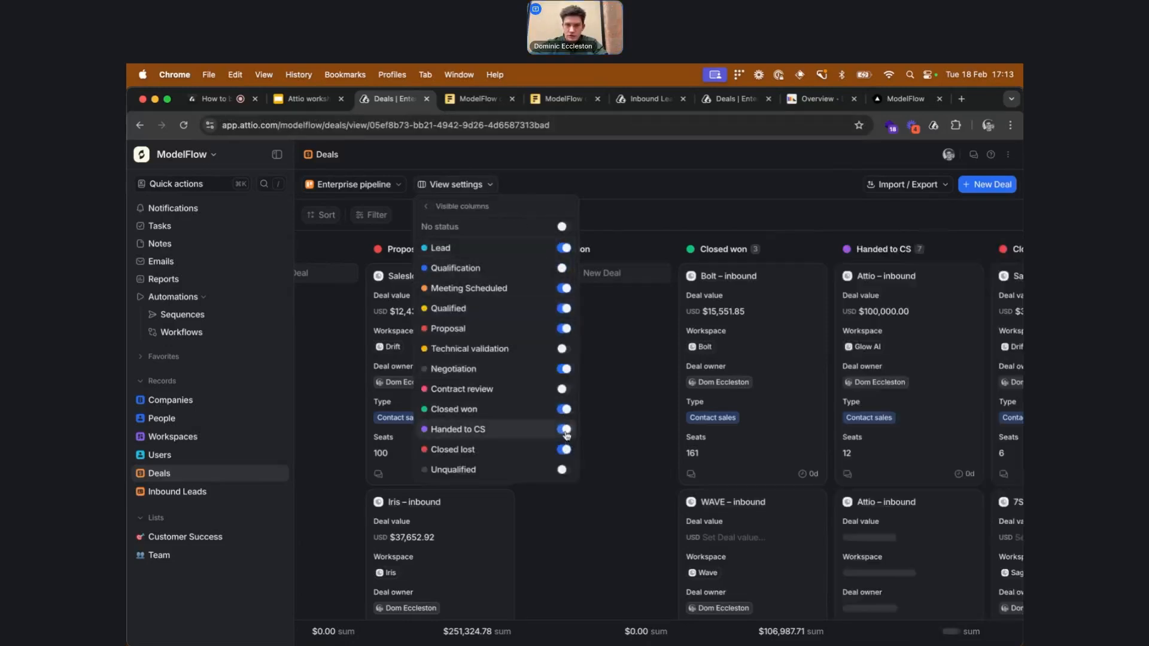
left_click(638, 356)
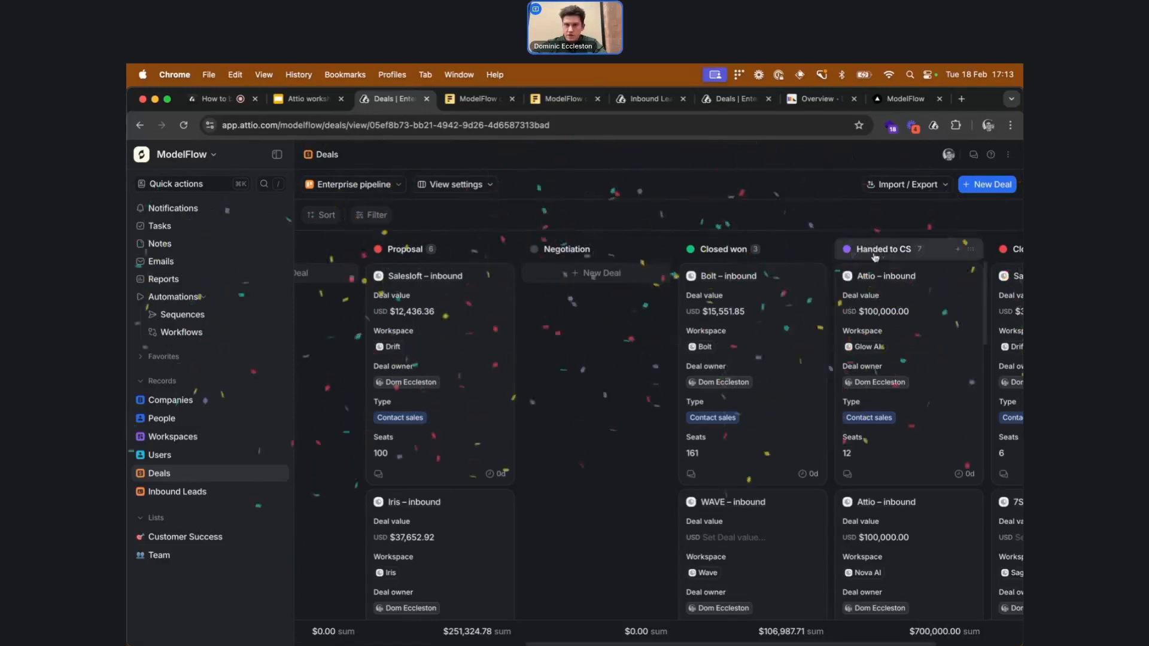
scroll(904, 251, "right", 2)
scroll(905, 251, "right", 4)
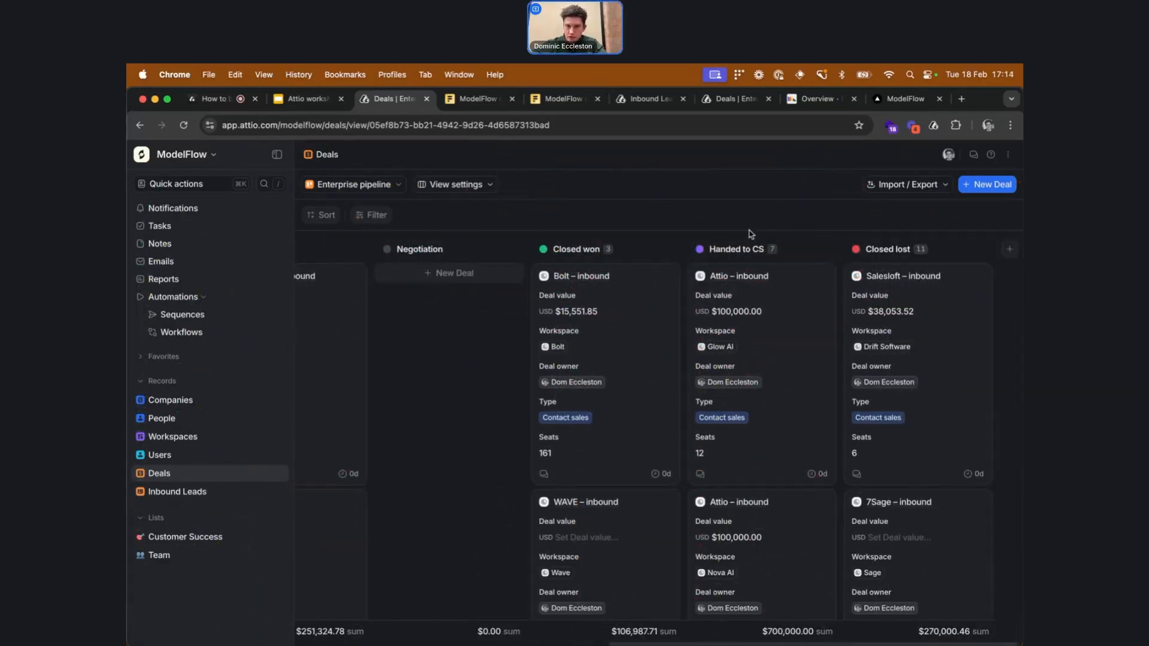
Switch to Slack and read the new enterprise customer alert in the #deals-won channel
key("super+Tab")
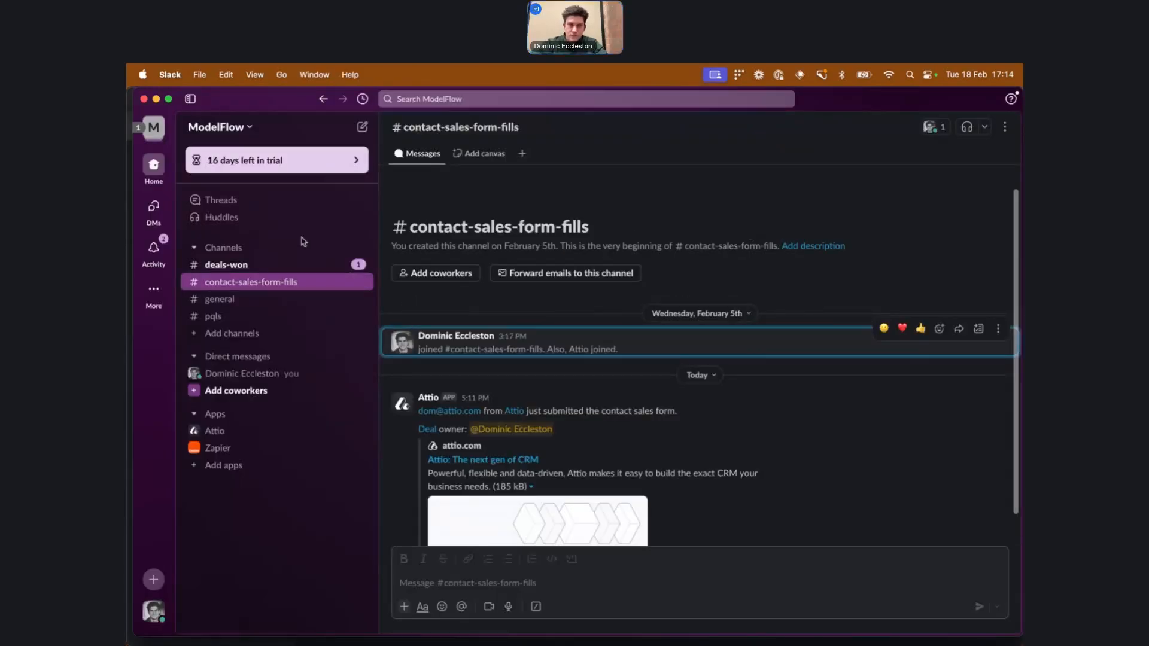
scroll(658, 285, "down", 3)
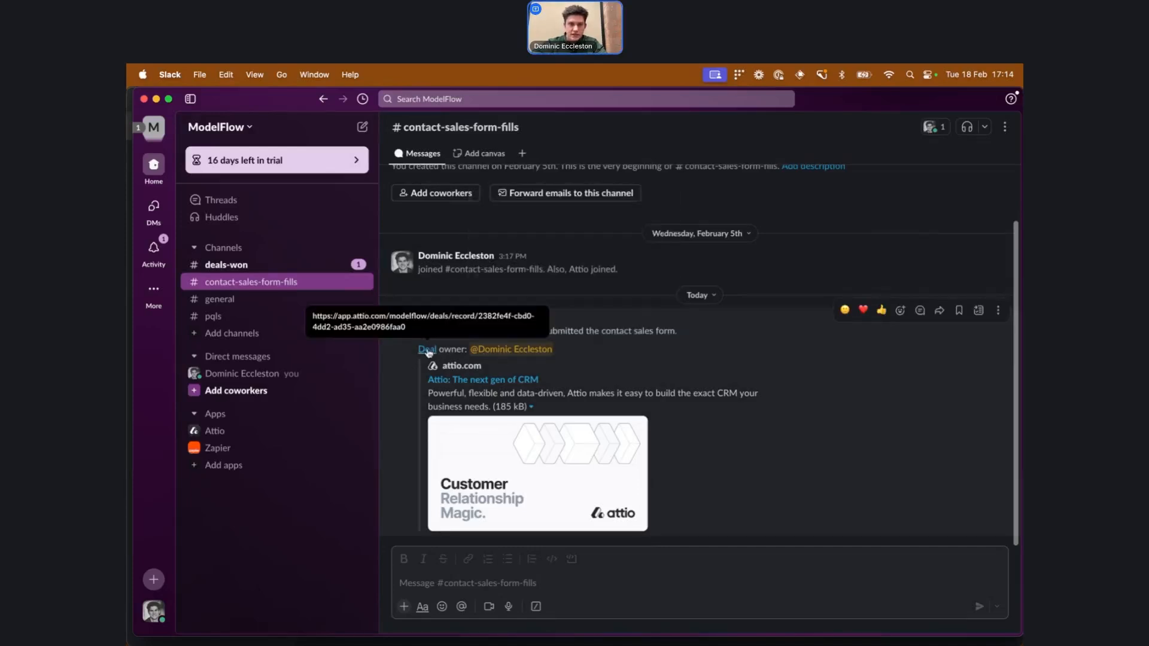
left_click(335, 264)
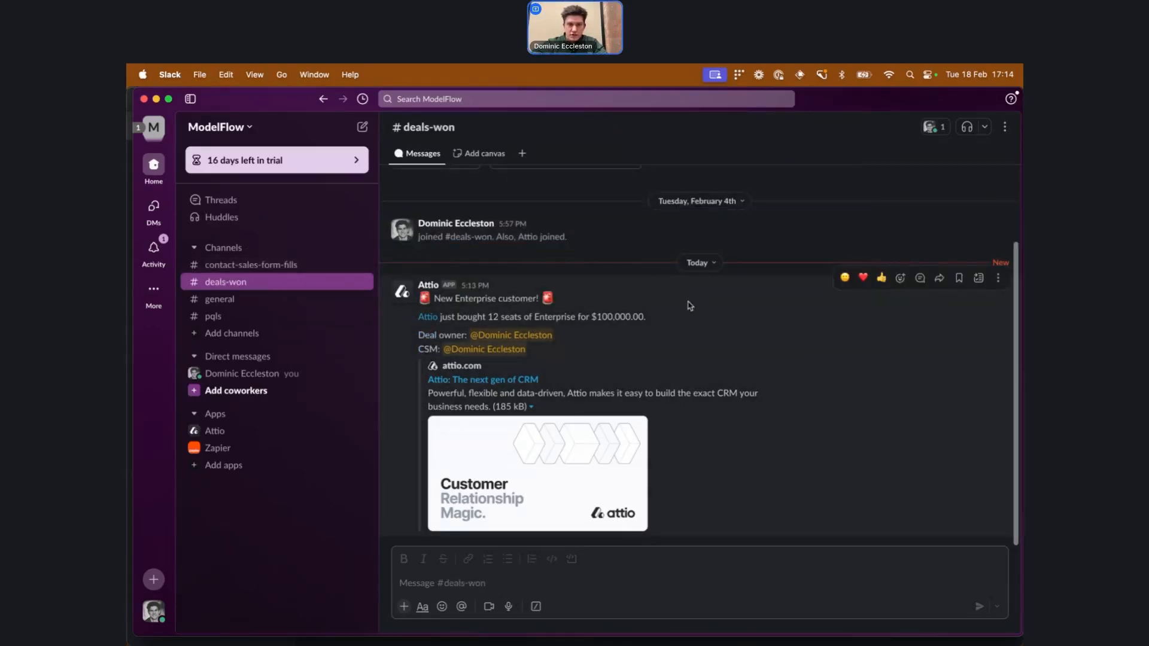
scroll(609, 333, "up", 1)
scroll(608, 333, "down", 1)
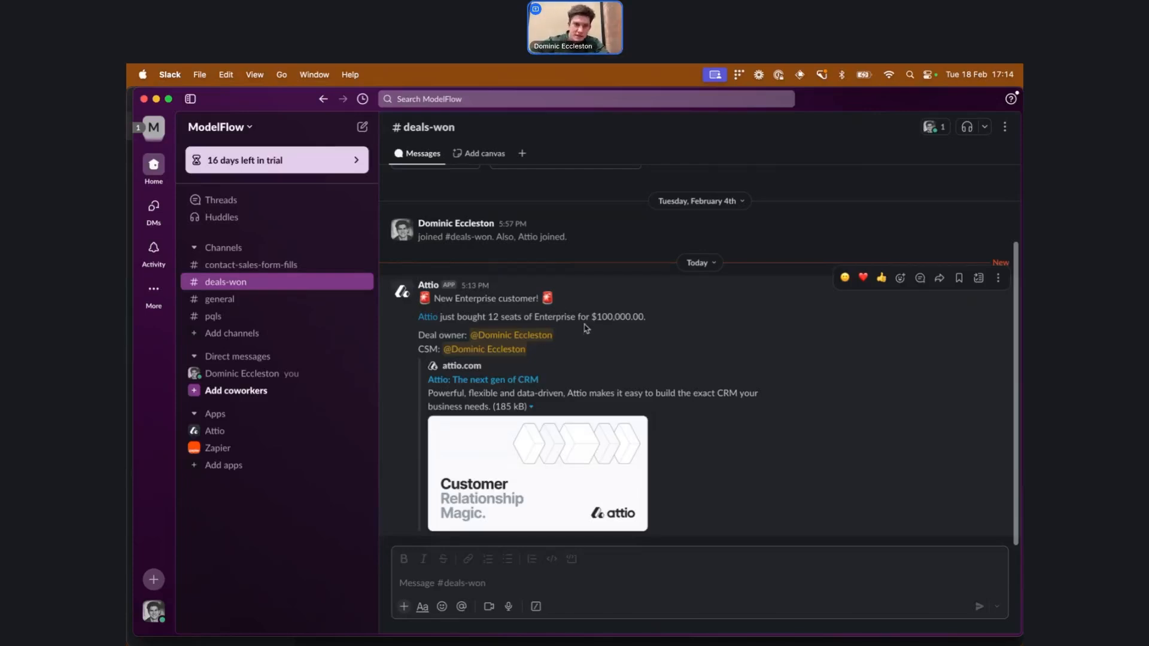
mouse_move(519, 337)
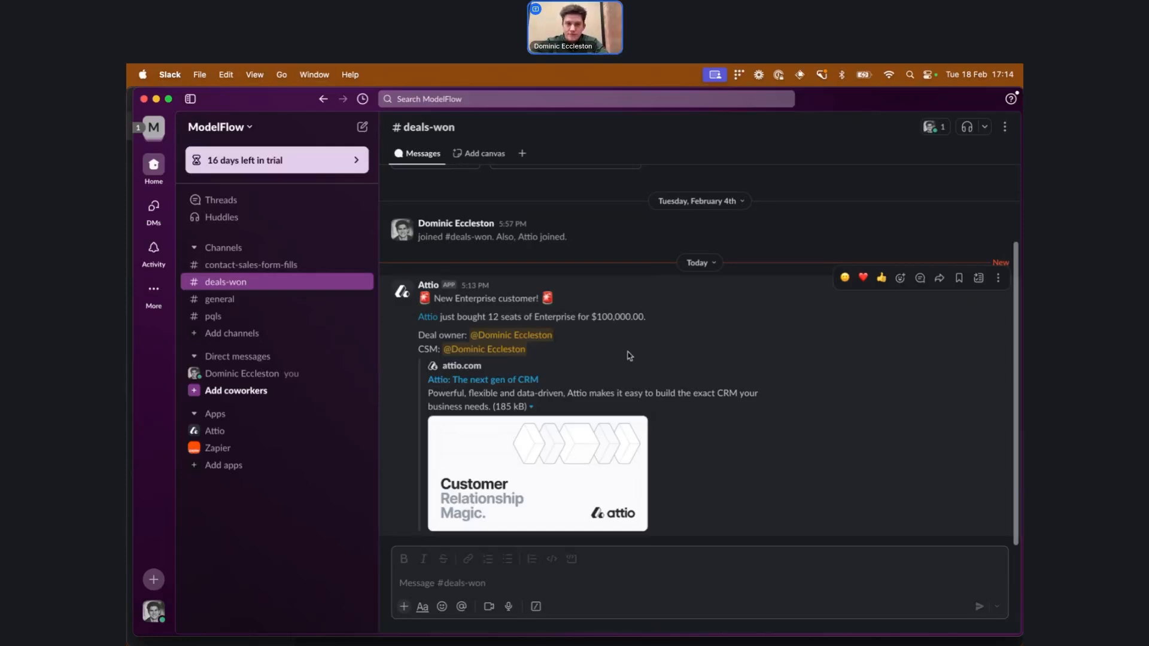
Return to the browser and review the Glow AI workspace in the Customer Success list's Onboarding stage
key("super+Tab")
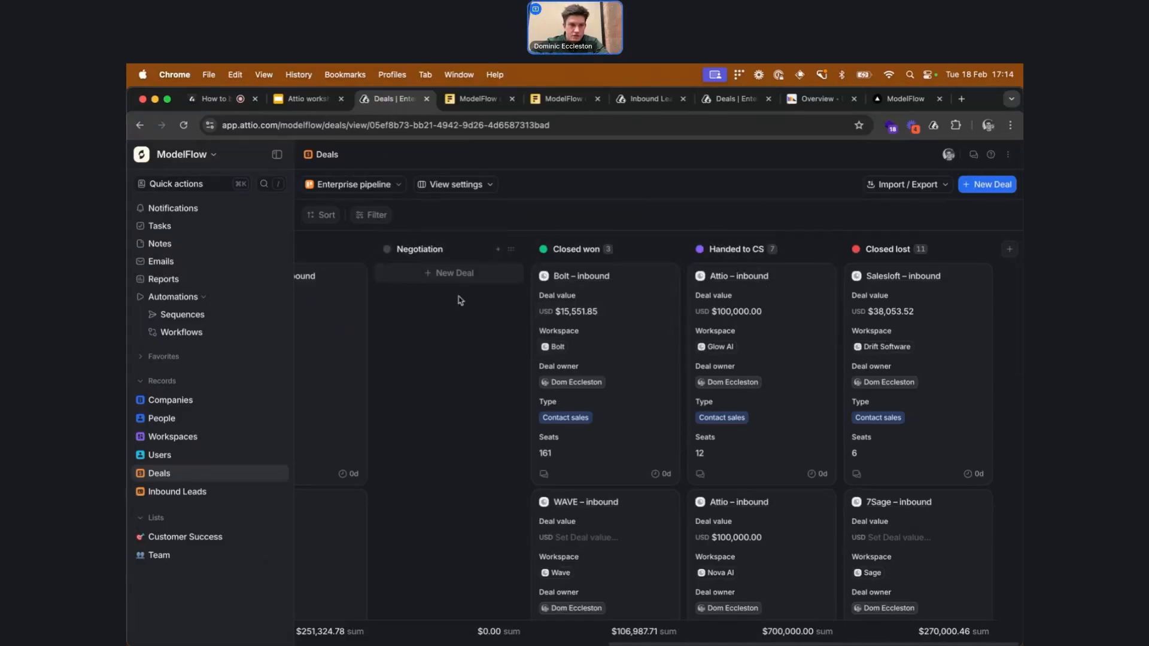
left_click(229, 542)
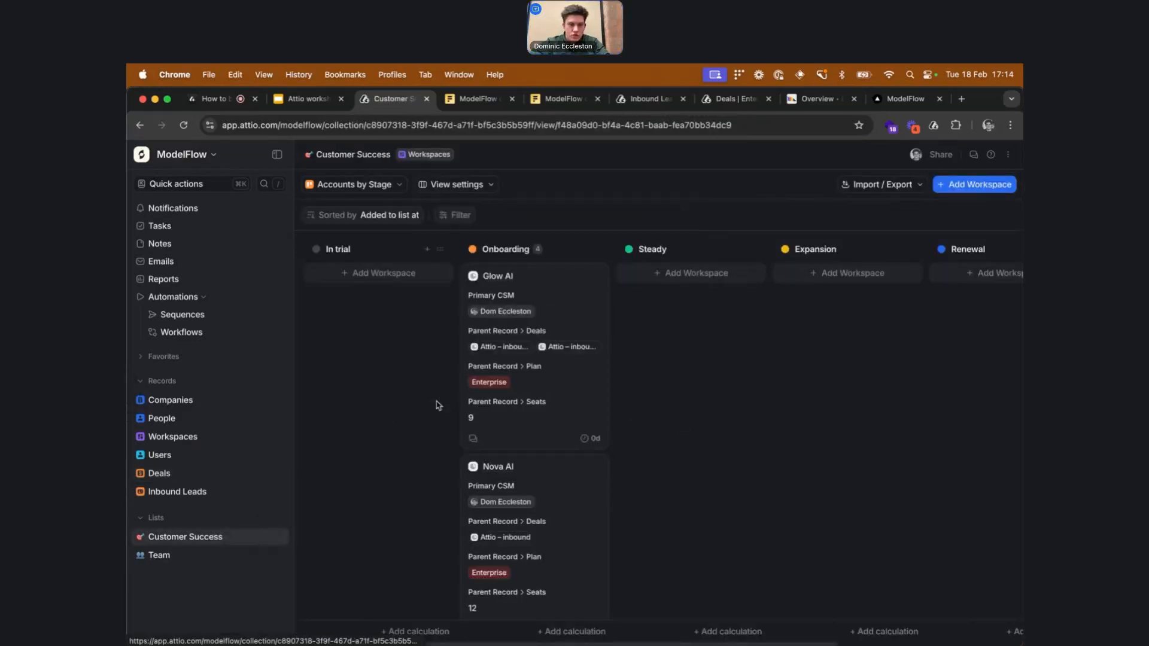
scroll(536, 368, "down", 3)
scroll(536, 374, "down", 2)
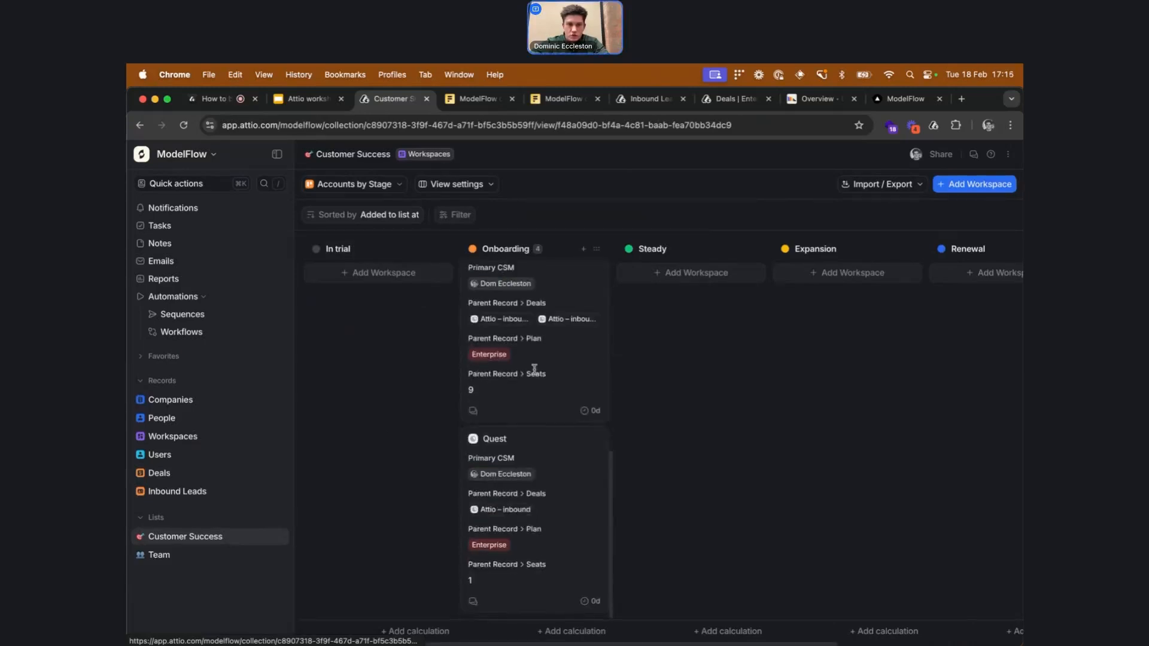
scroll(535, 375, "down", 2)
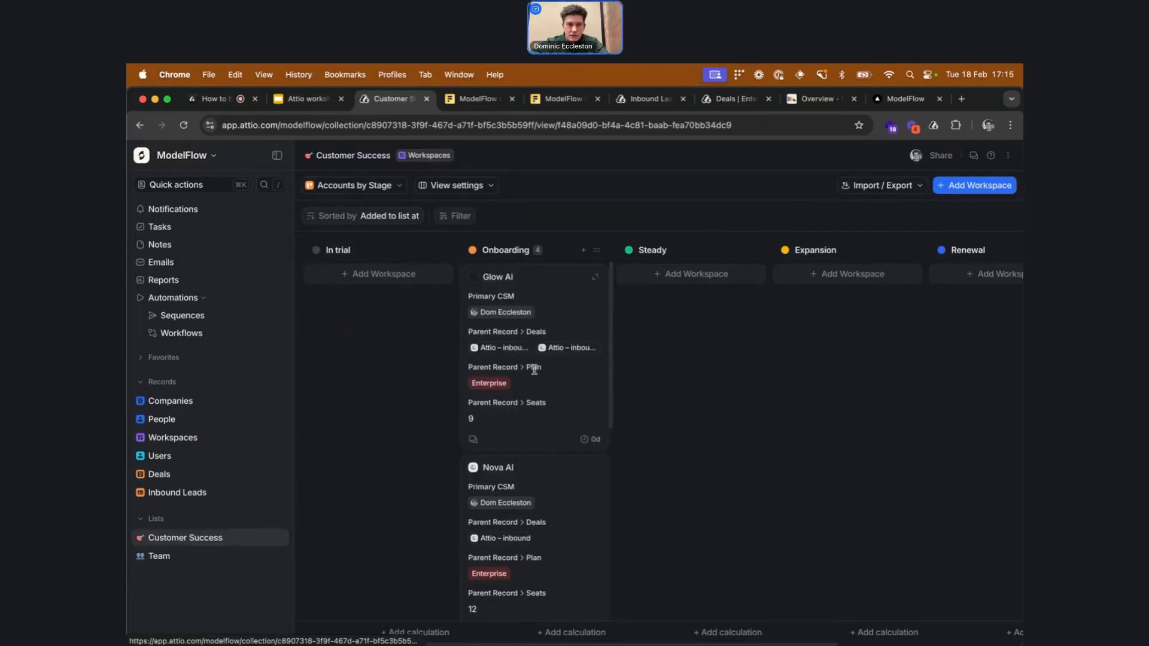
left_click(508, 279)
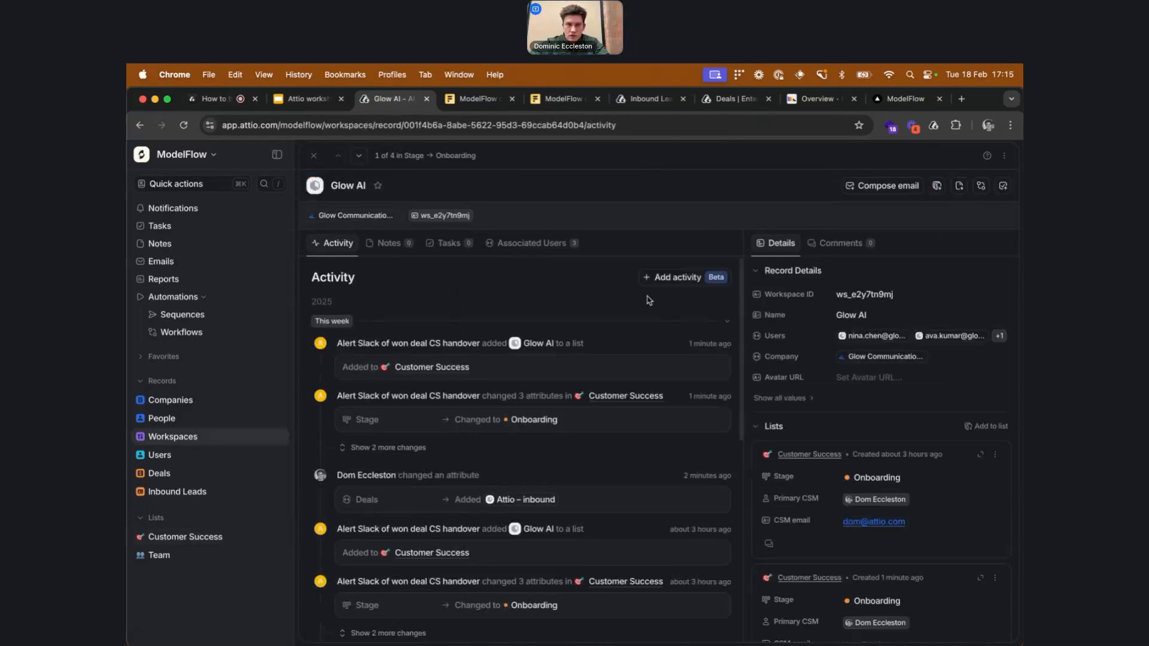
key("Escape")
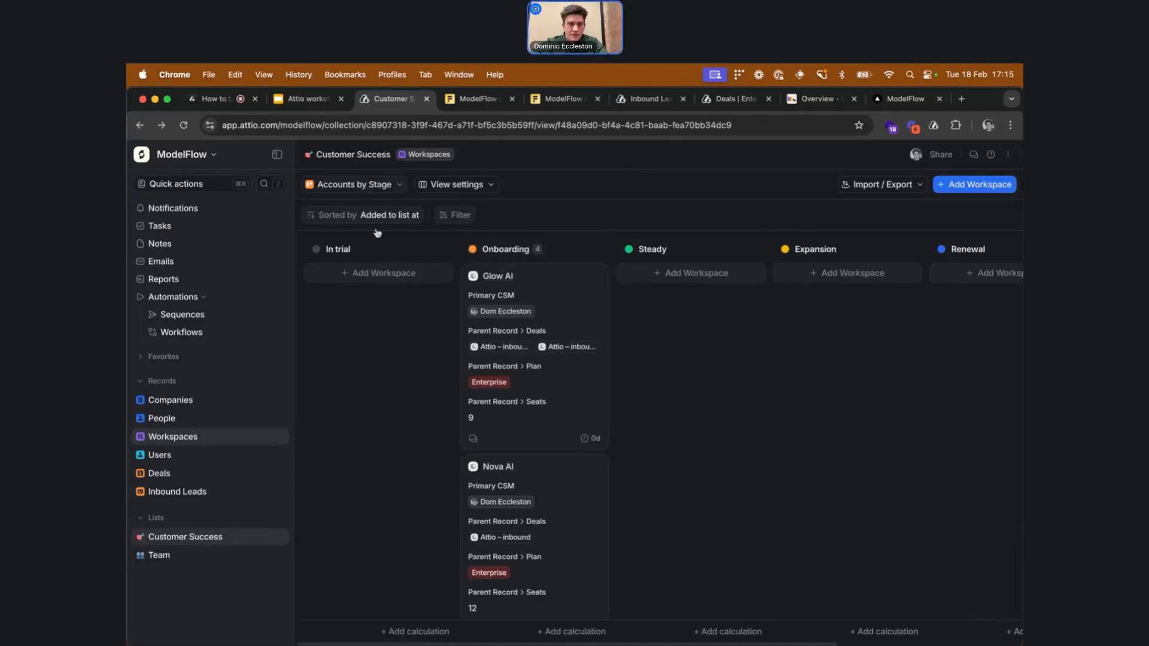
Open Dom's onboarding sequence to review its automated emails
left_click(260, 313)
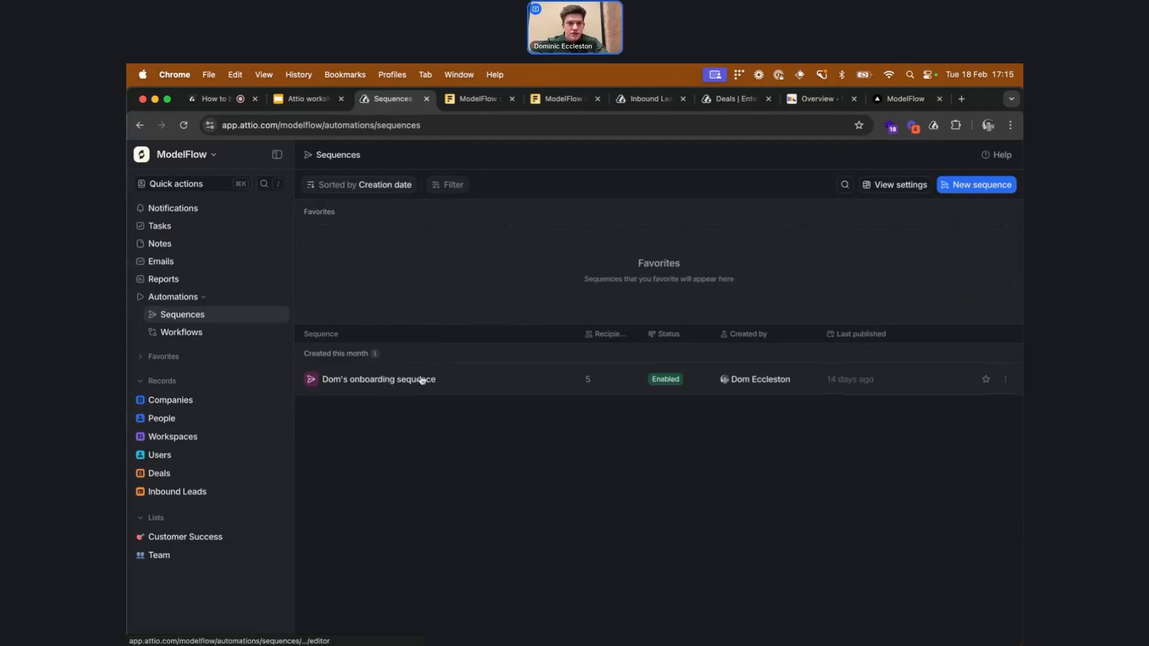
left_click(415, 379)
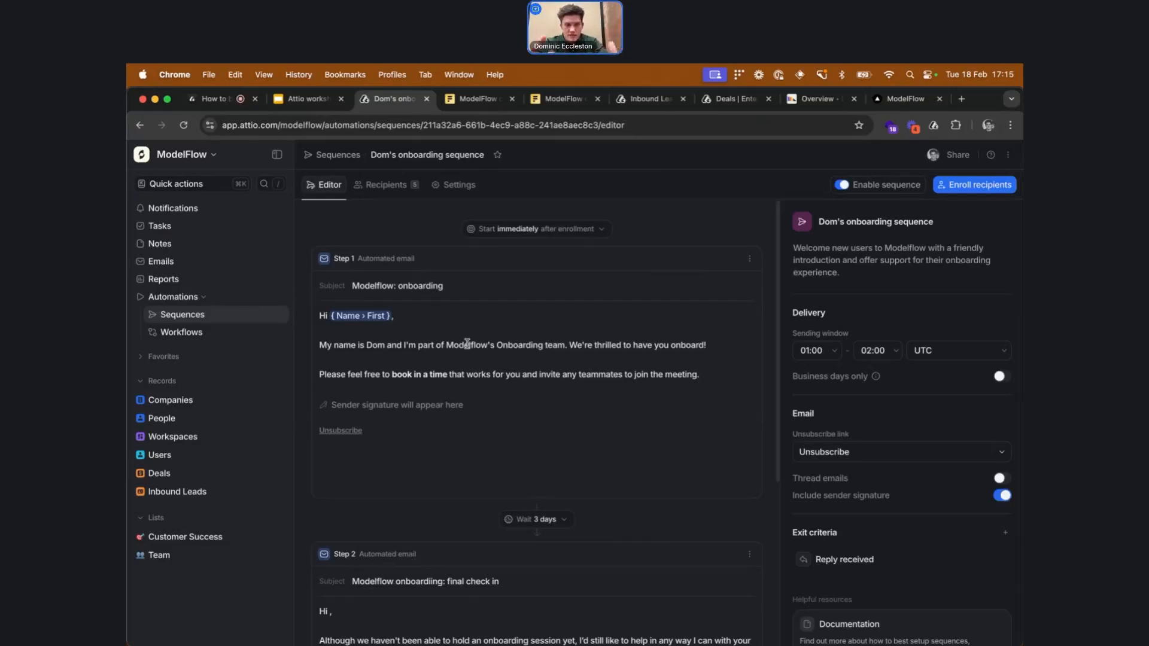
Set the Echo AI workspace's seats to 12 in the Workspaces table
left_click(244, 441)
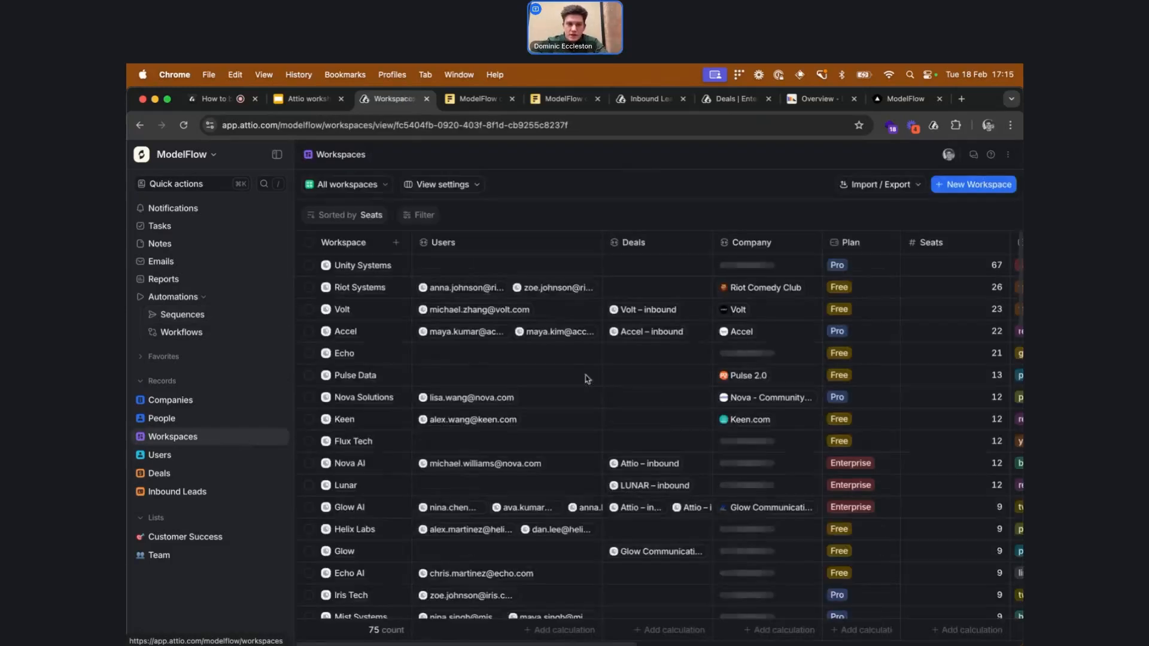
scroll(563, 373, "right", 5)
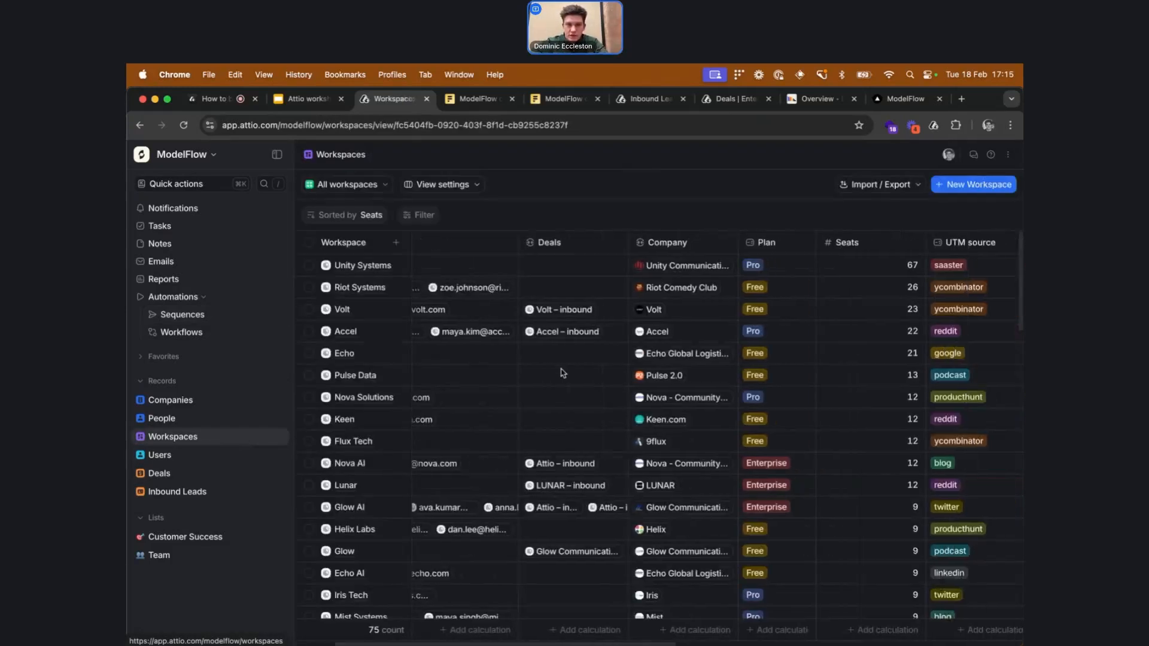
scroll(563, 373, "left", 3)
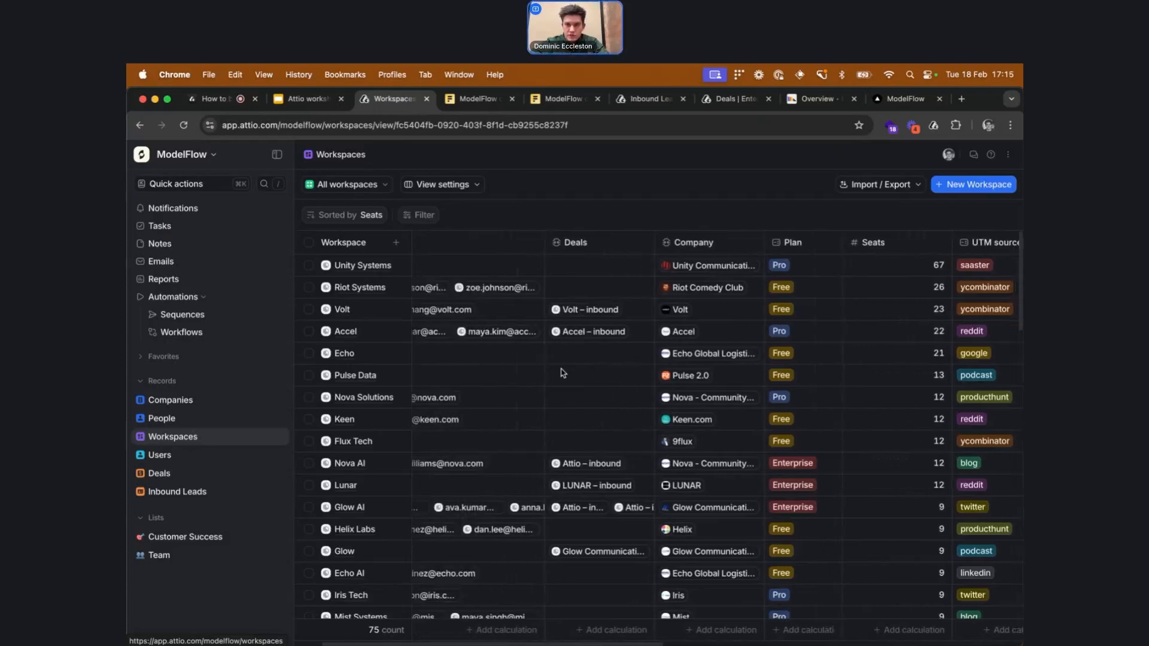
scroll(599, 369, "right", 5)
scroll(679, 365, "down", 5)
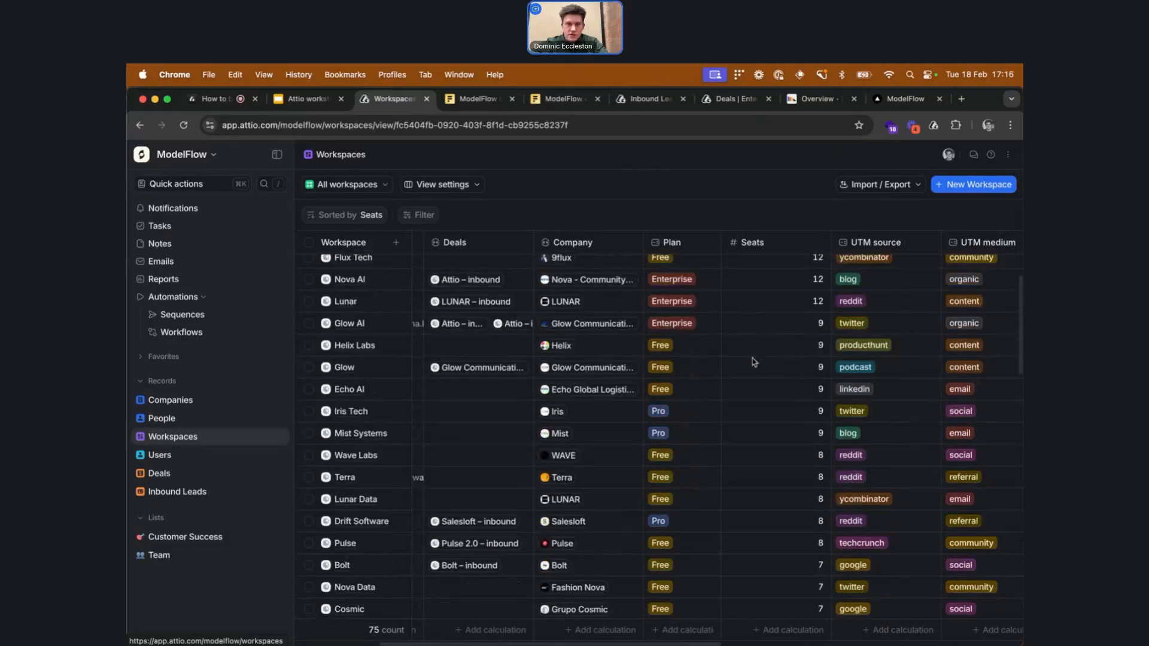
scroll(775, 383, "left", 3)
double_click(878, 392)
type("12")
key("Return")
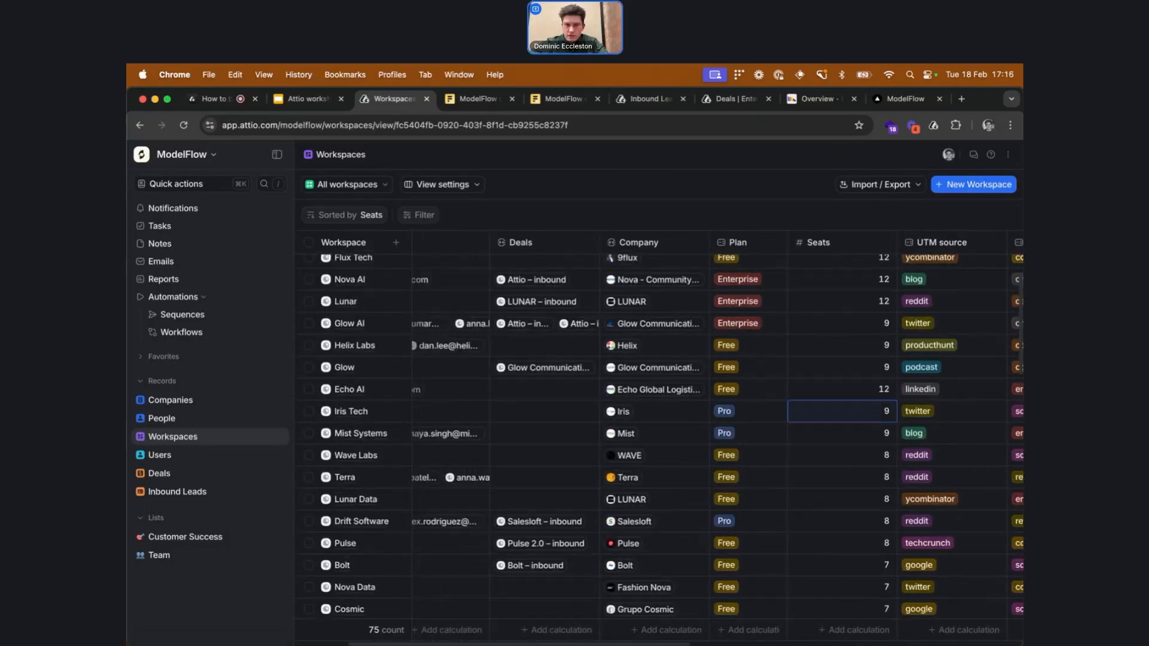
Open the Echo AI – PQL deal linked to the Echo AI workspace
scroll(878, 386, "left", 1)
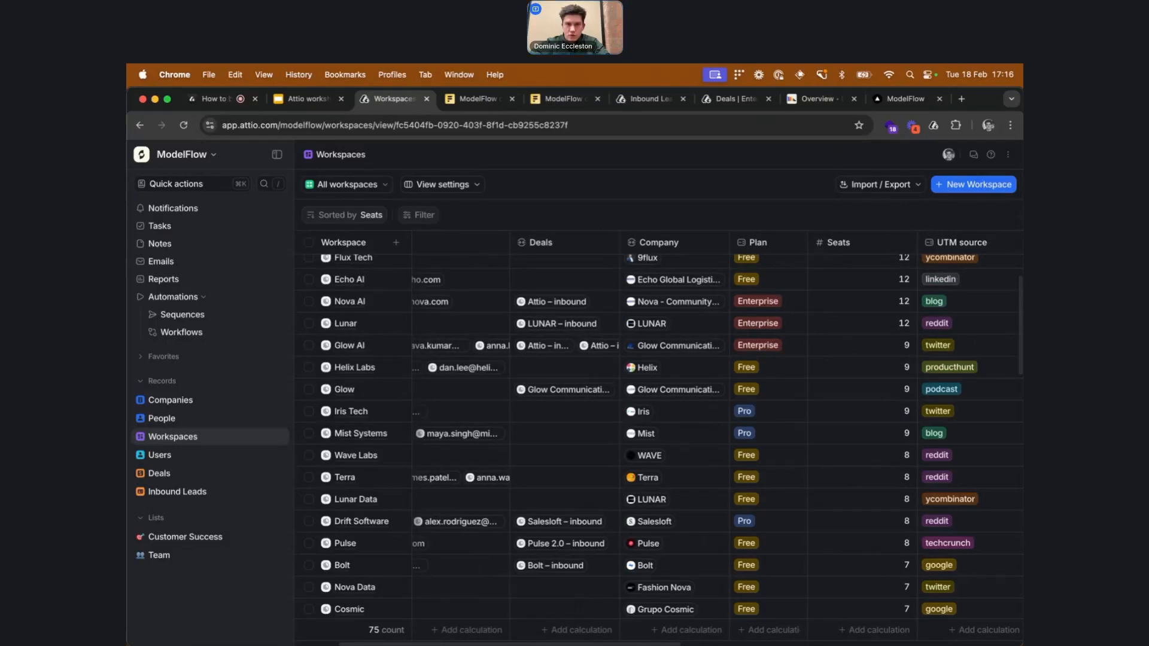
scroll(880, 384, "up", 5)
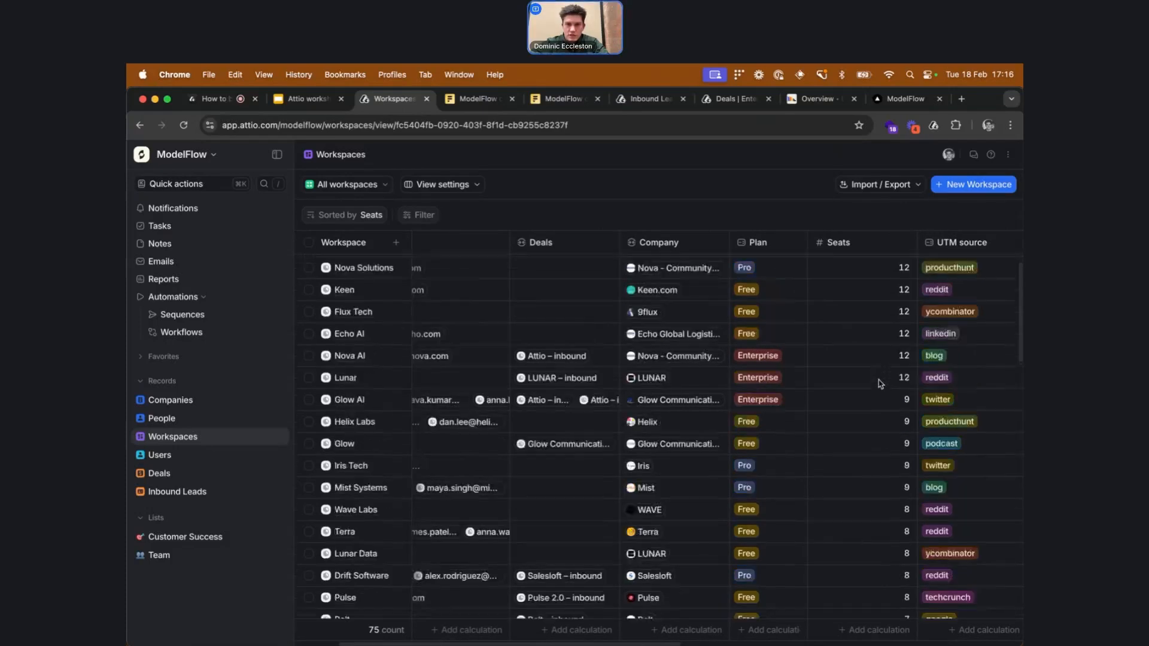
scroll(880, 384, "left", 5)
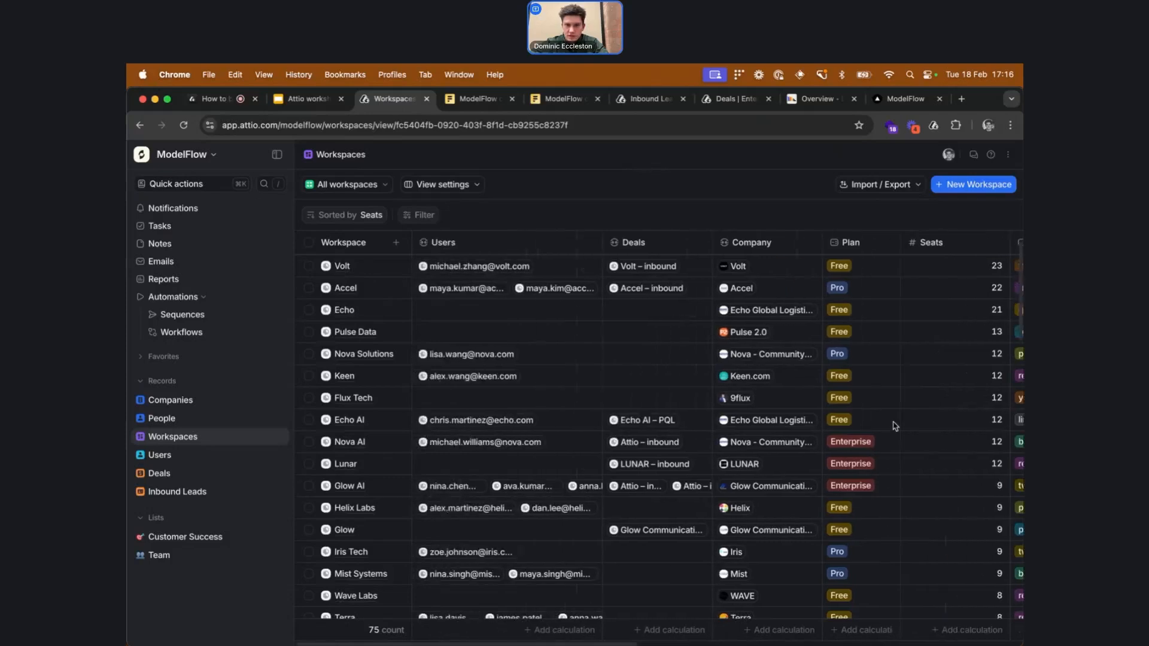
left_click(645, 421)
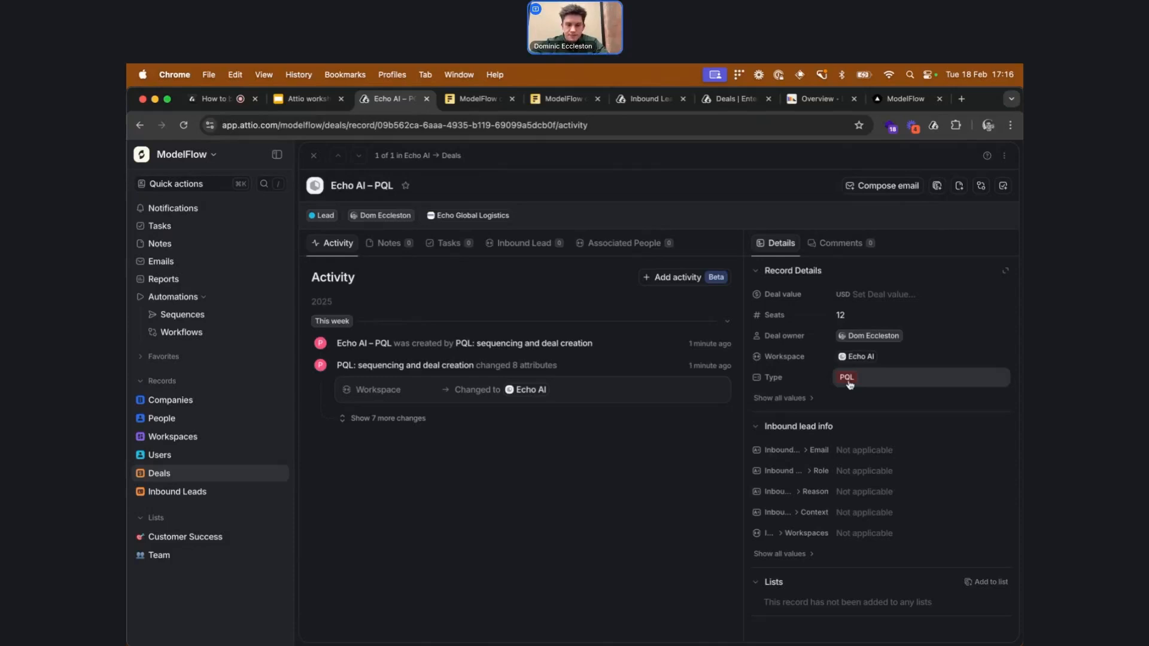
Switch to Slack and check the #pqls, #contact-sales-form-fills and #deals-won channels
key("super+Tab")
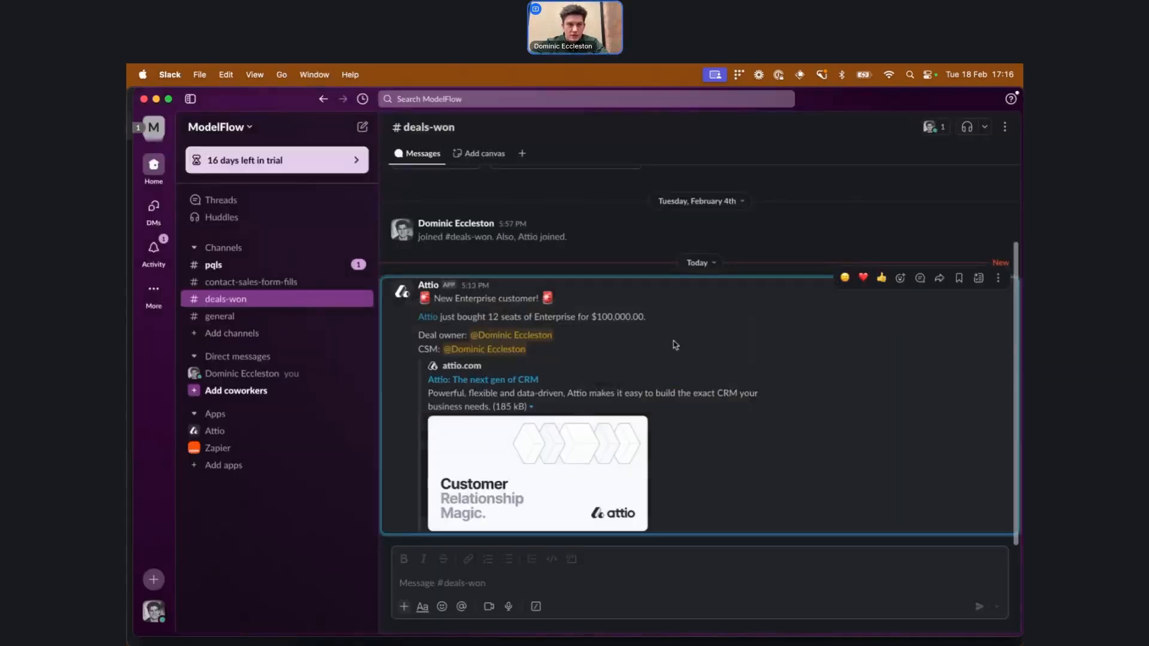
left_click(323, 264)
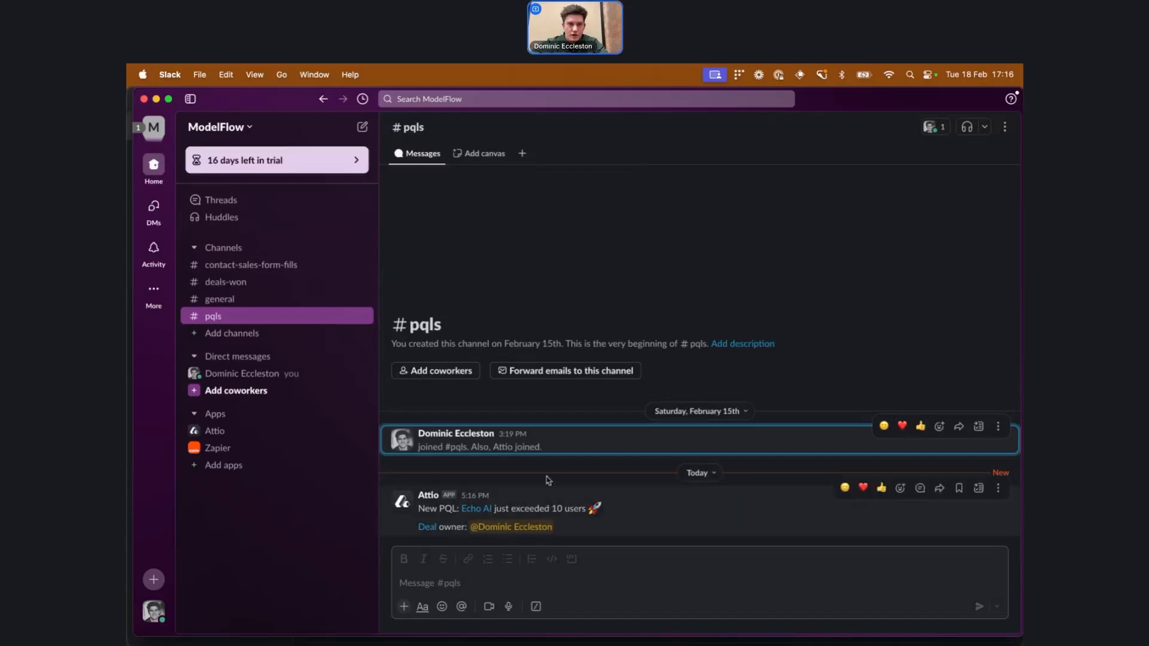
left_click(328, 268)
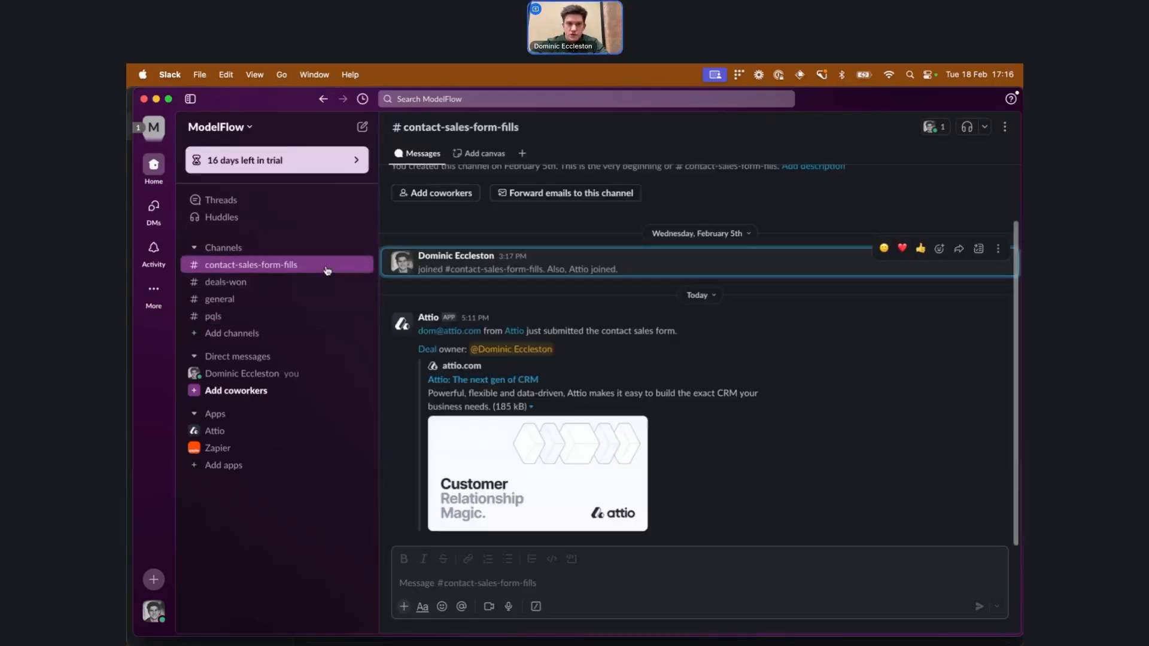
left_click(327, 285)
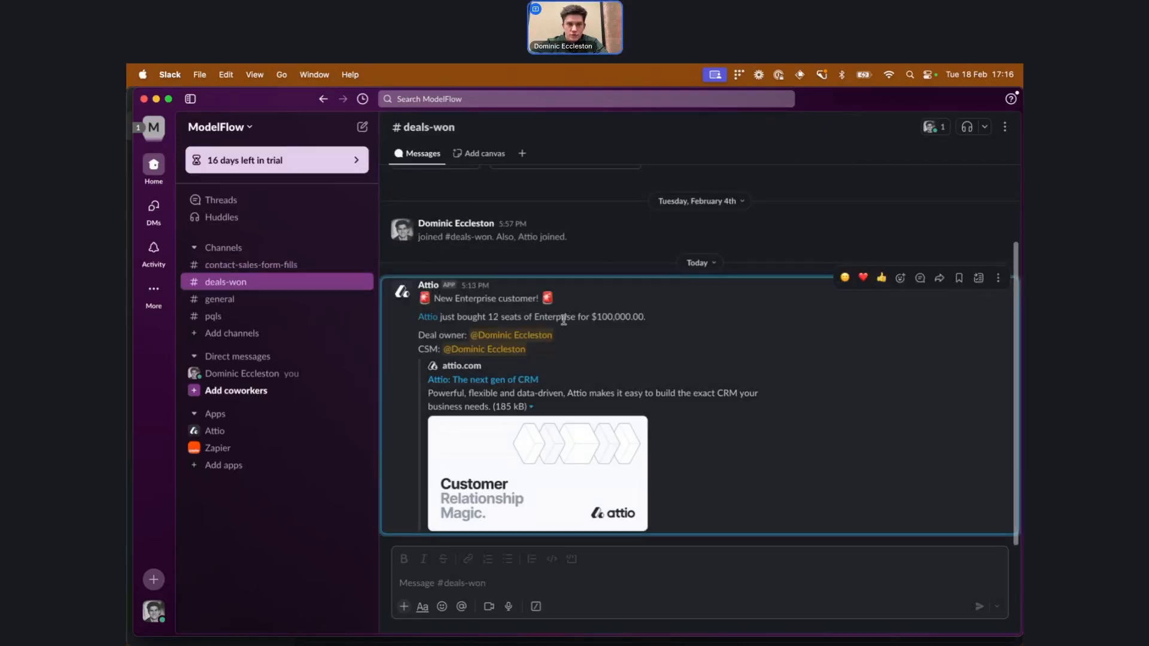
Return to the browser and open the Inbound lead creation from website form fill workflow
key("super+Tab")
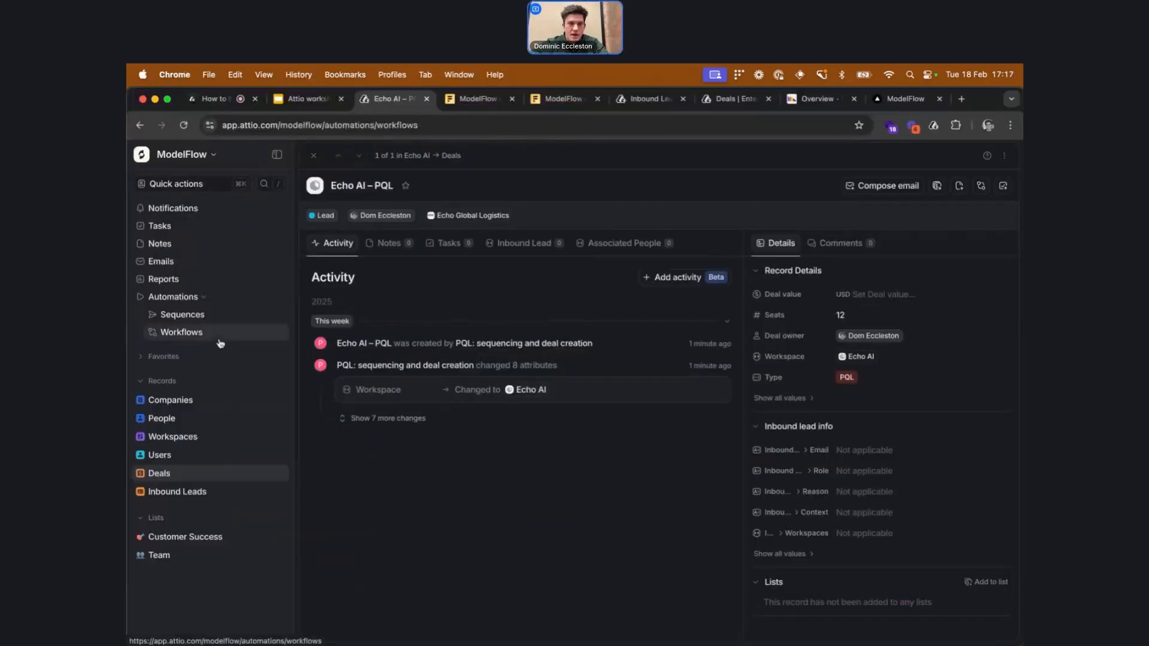
left_click(220, 338)
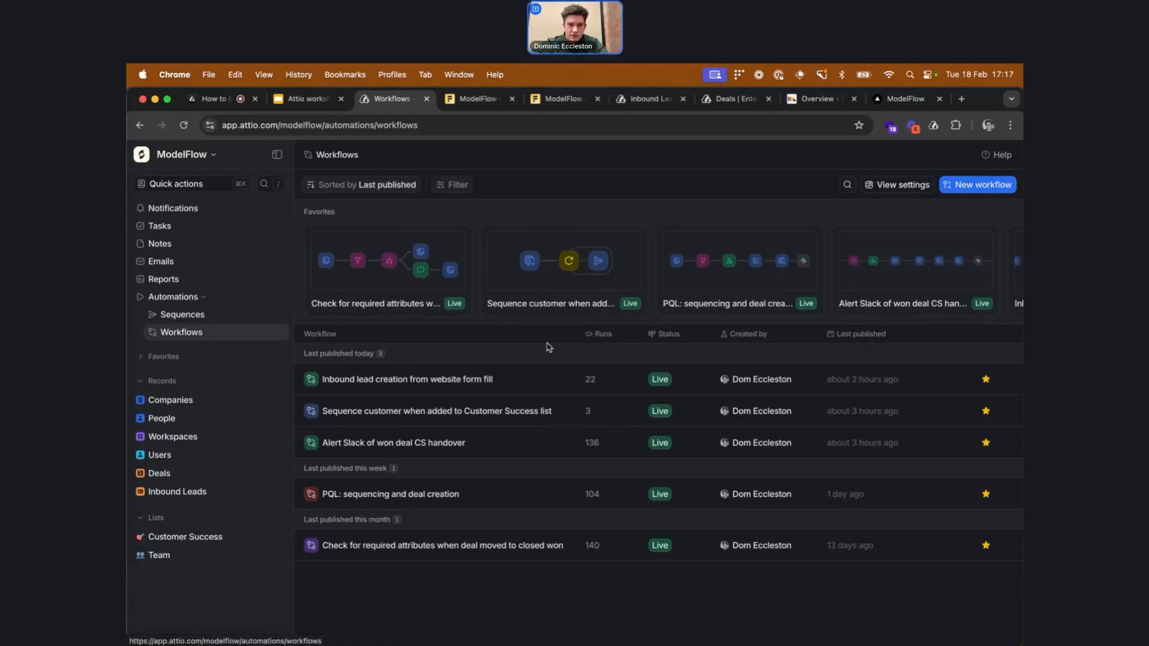
left_click(531, 378)
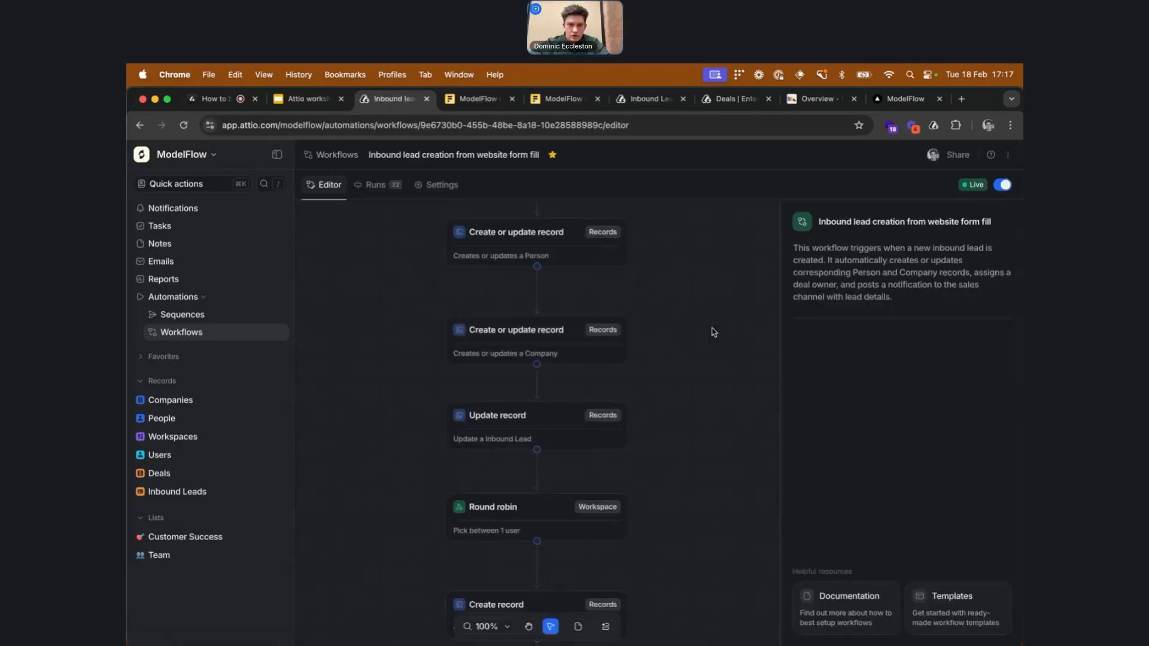
Examine the inbound lead workflow's blocks, including the Round robin block's user settings
scroll(688, 342, "down", 5)
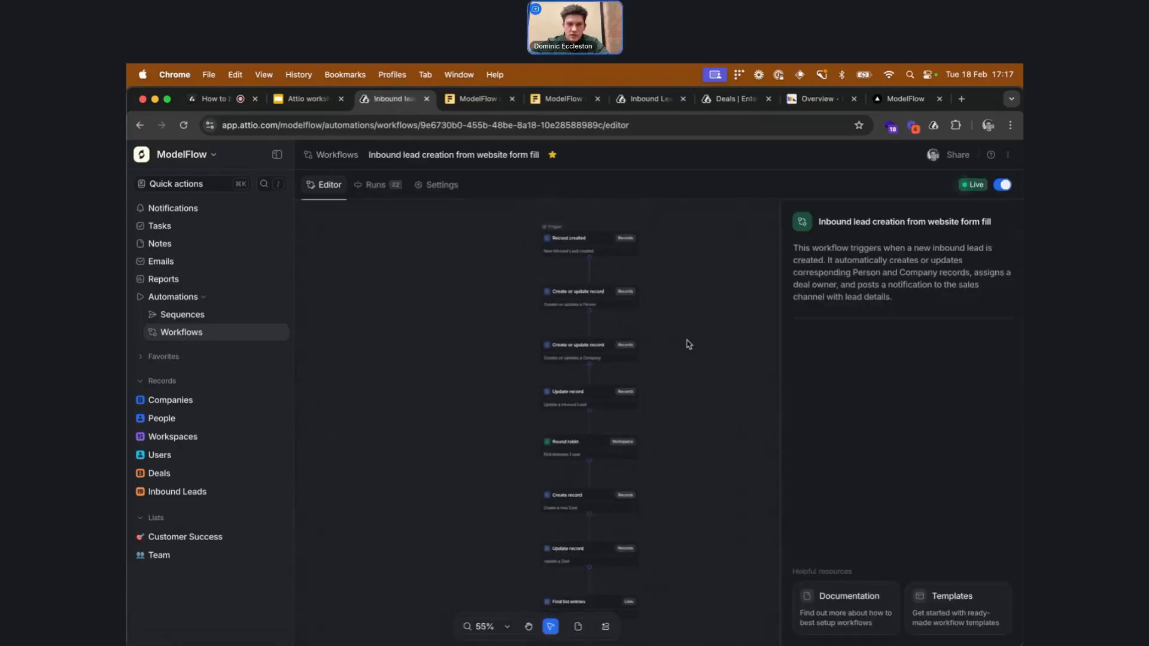
scroll(690, 344, "right", 1)
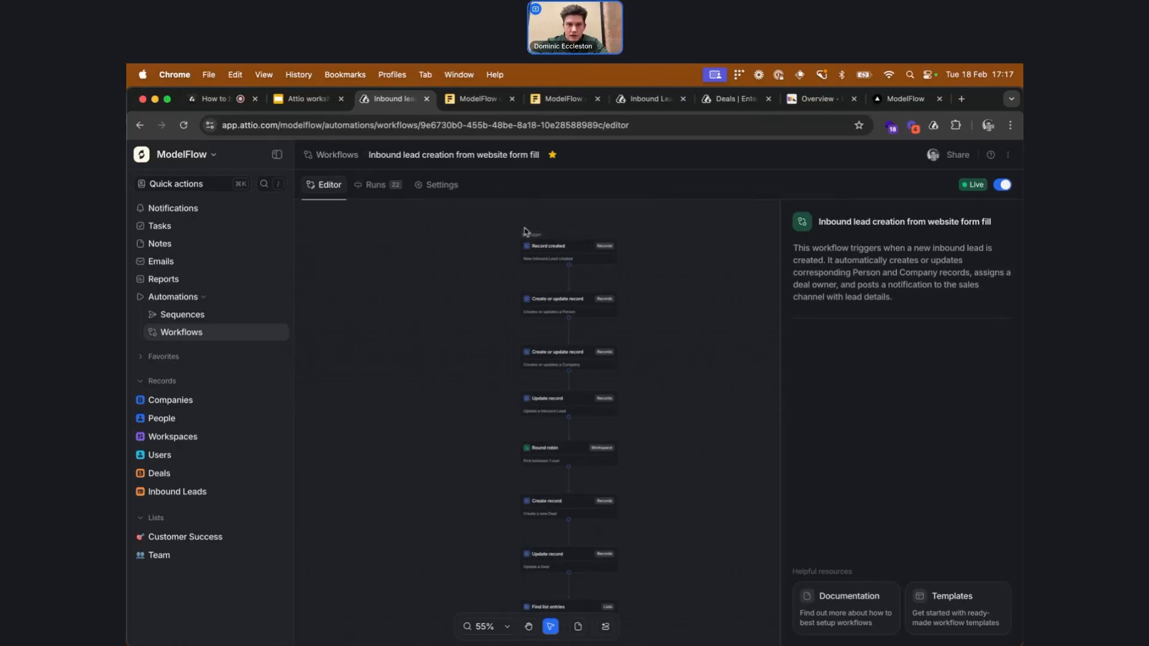
scroll(585, 443, "down", 2)
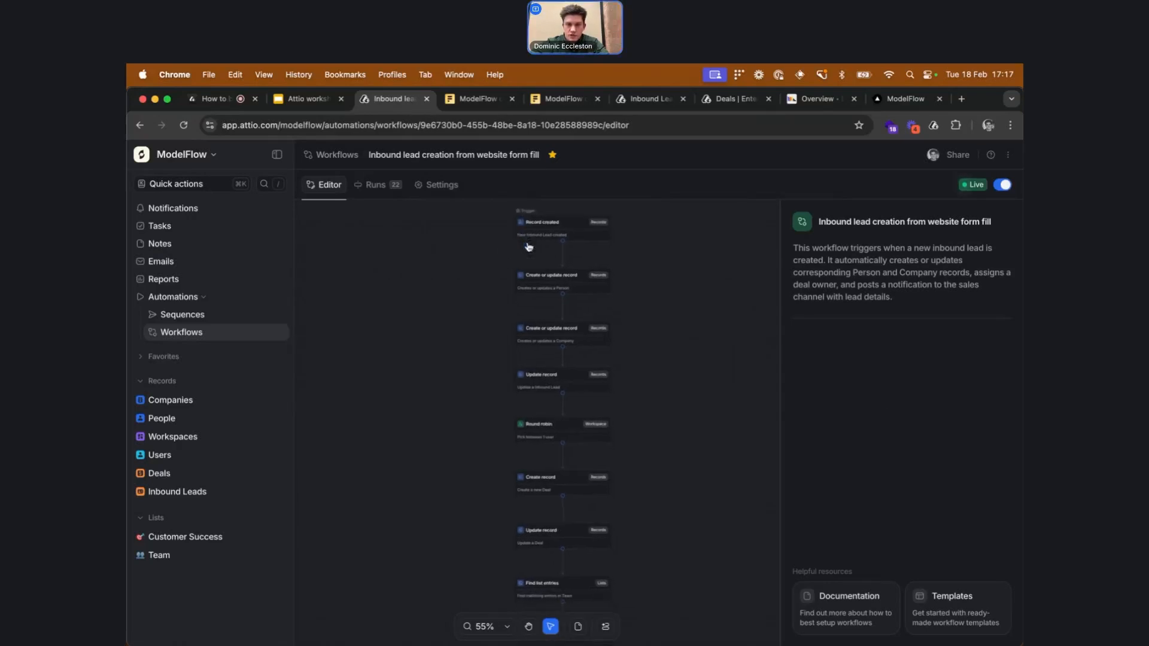
left_click(575, 436)
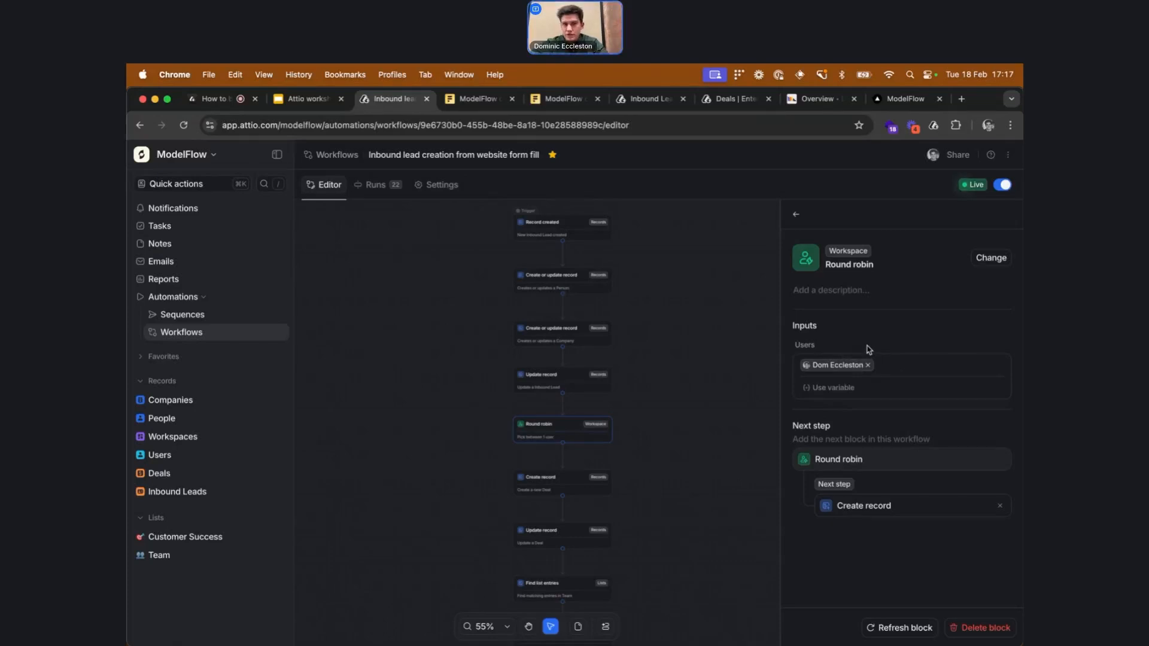
scroll(686, 384, "down", 5)
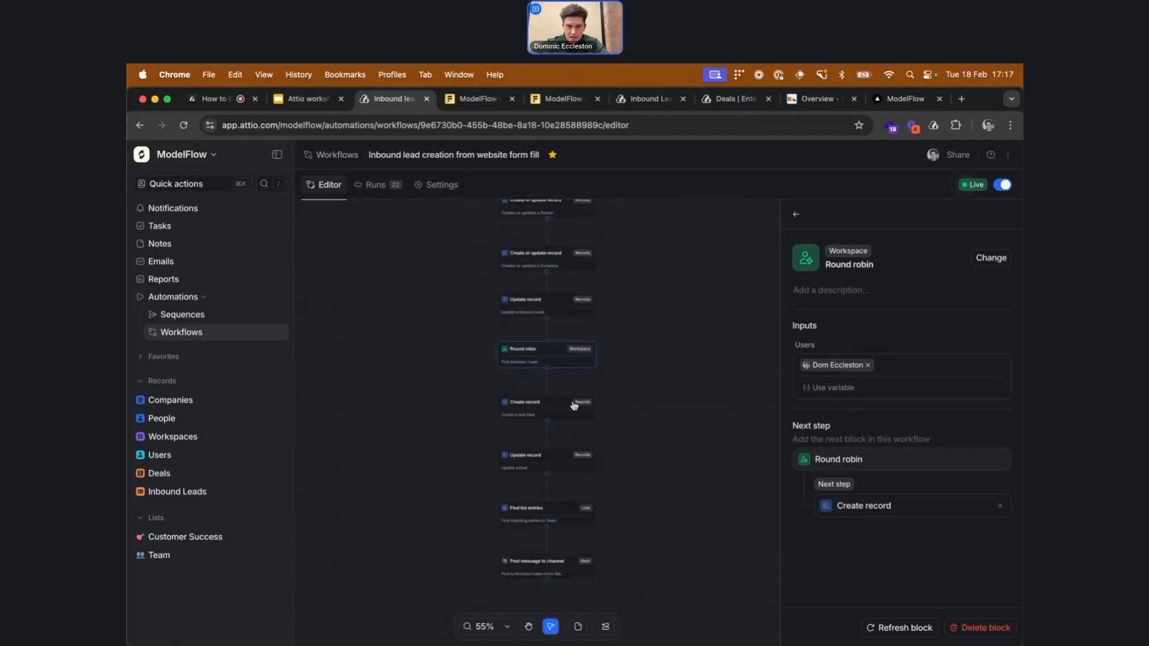
scroll(524, 390, "down", 2)
mouse_move(566, 535)
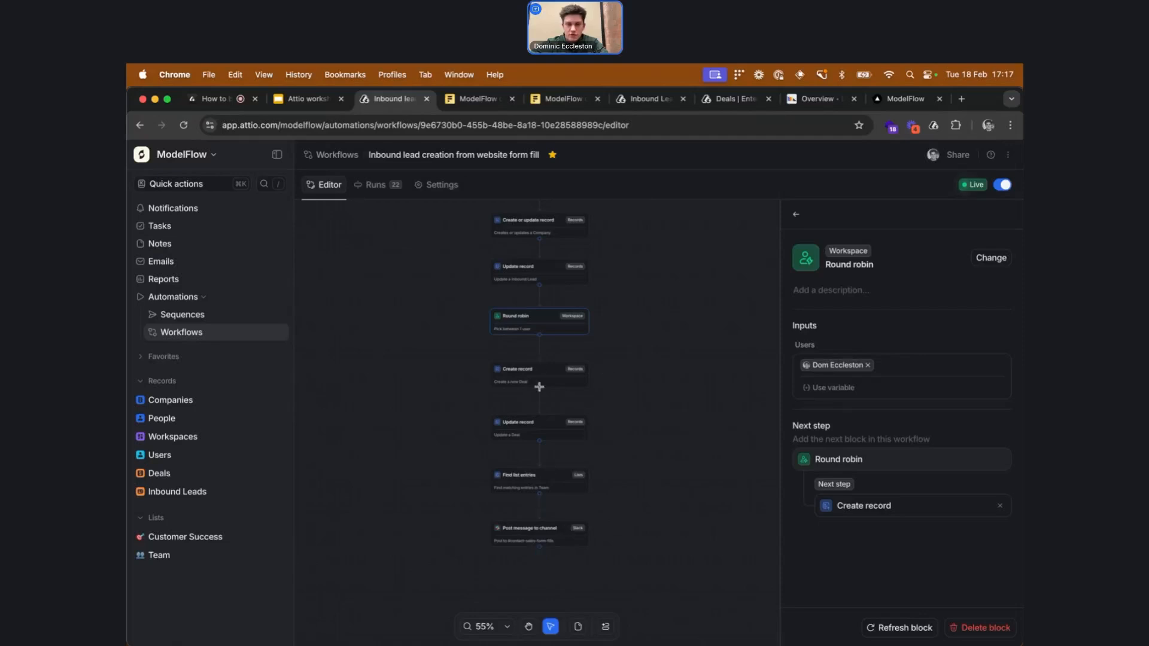
Open the Alert Slack of won deal CS handover workflow and inspect its Record updated trigger on Deal stage
left_click(140, 125)
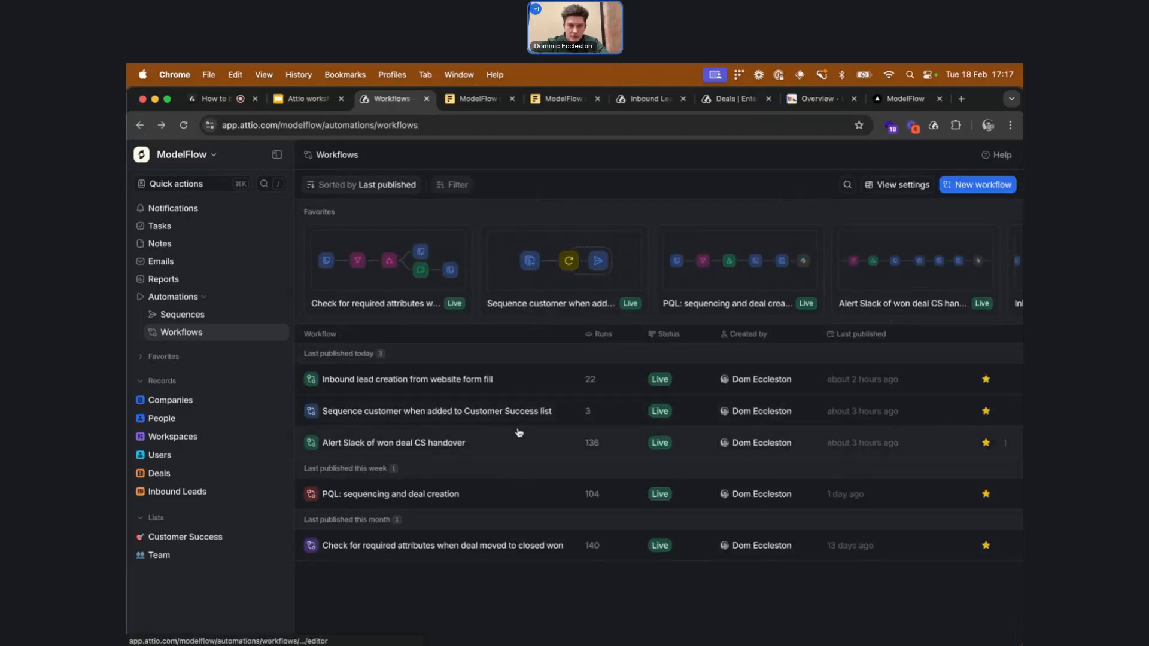
left_click(516, 440)
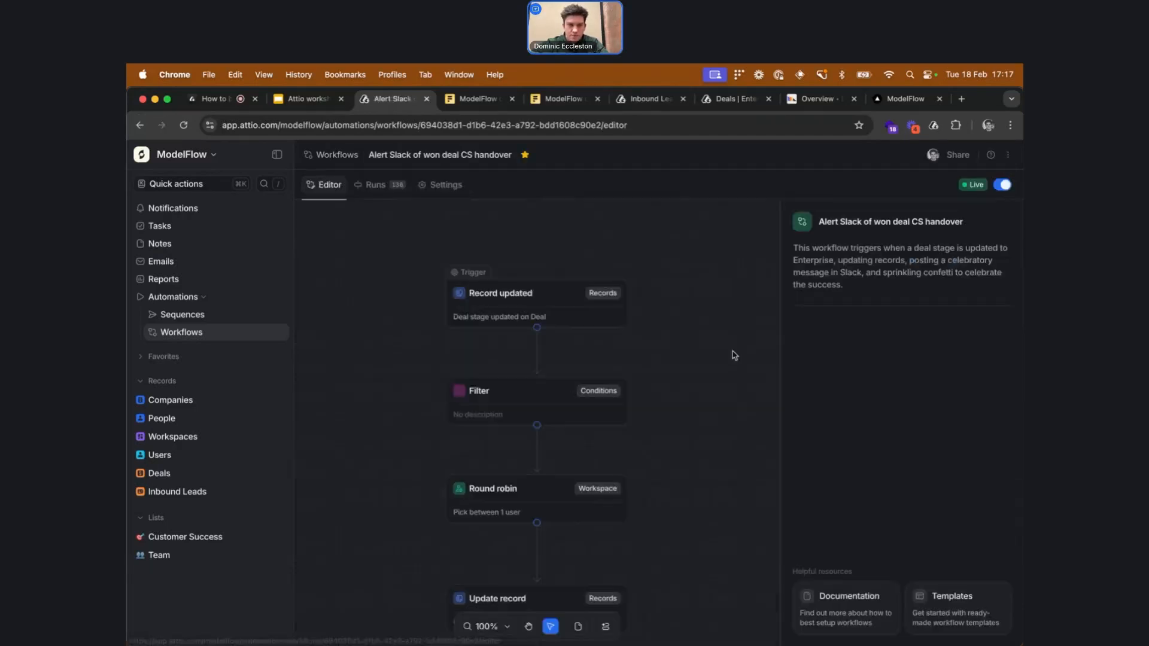
left_click(624, 334)
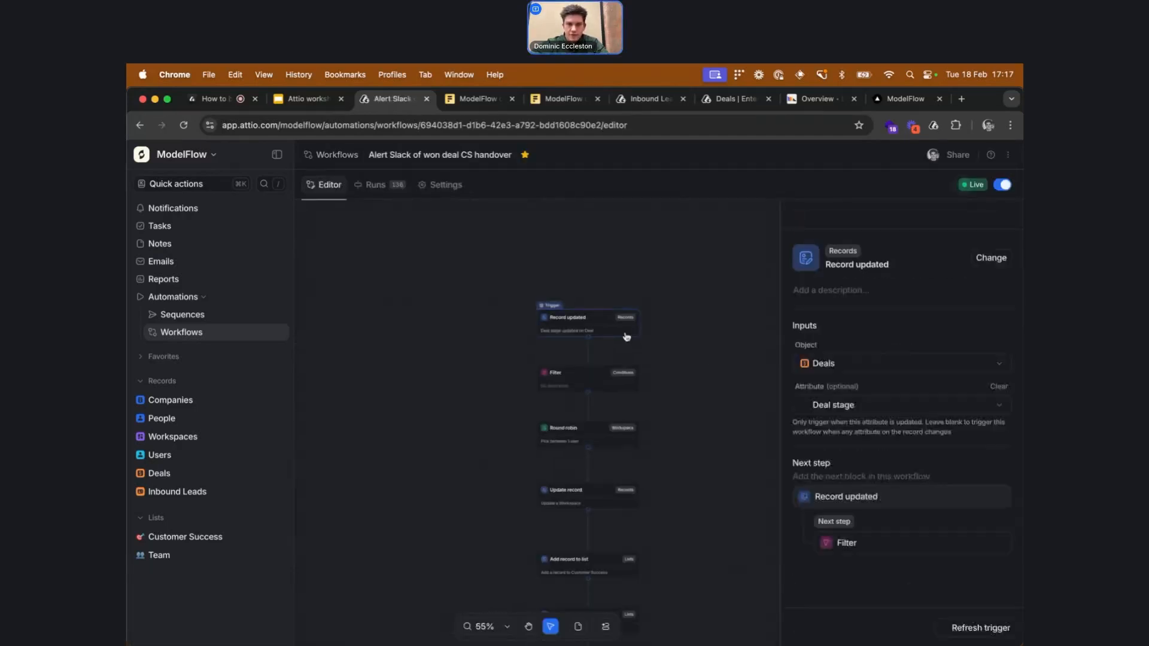
left_click(875, 412)
left_click(874, 412)
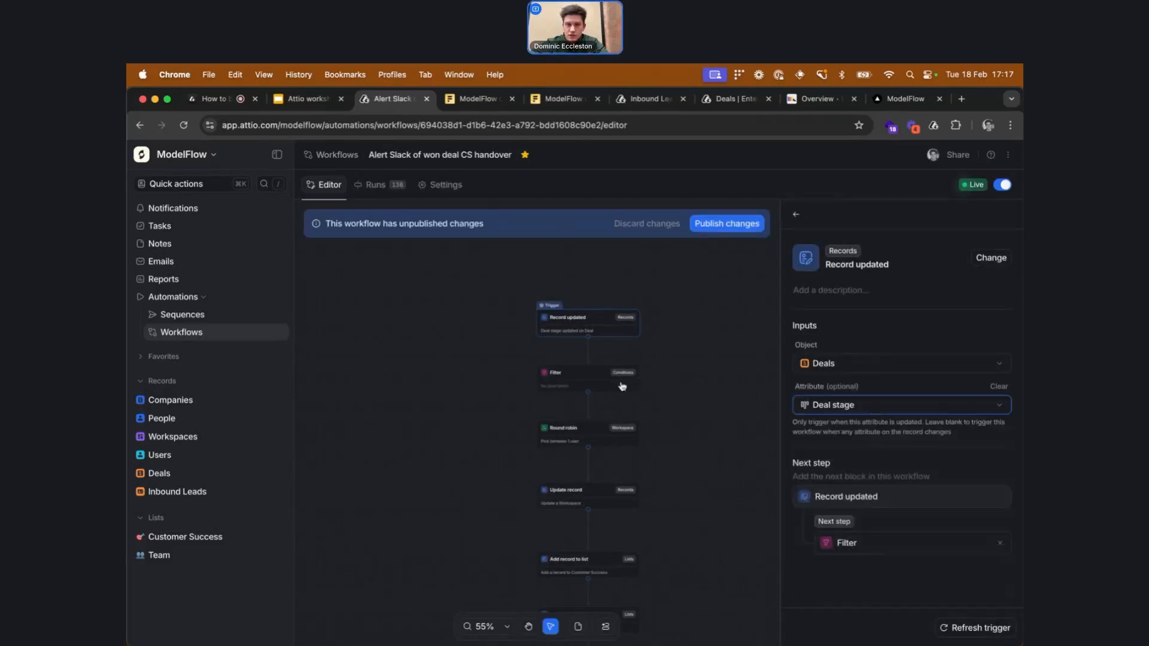
Inspect the workflow's Filter condition and its Slack Post message to channel block for #deals-won
left_click(635, 378)
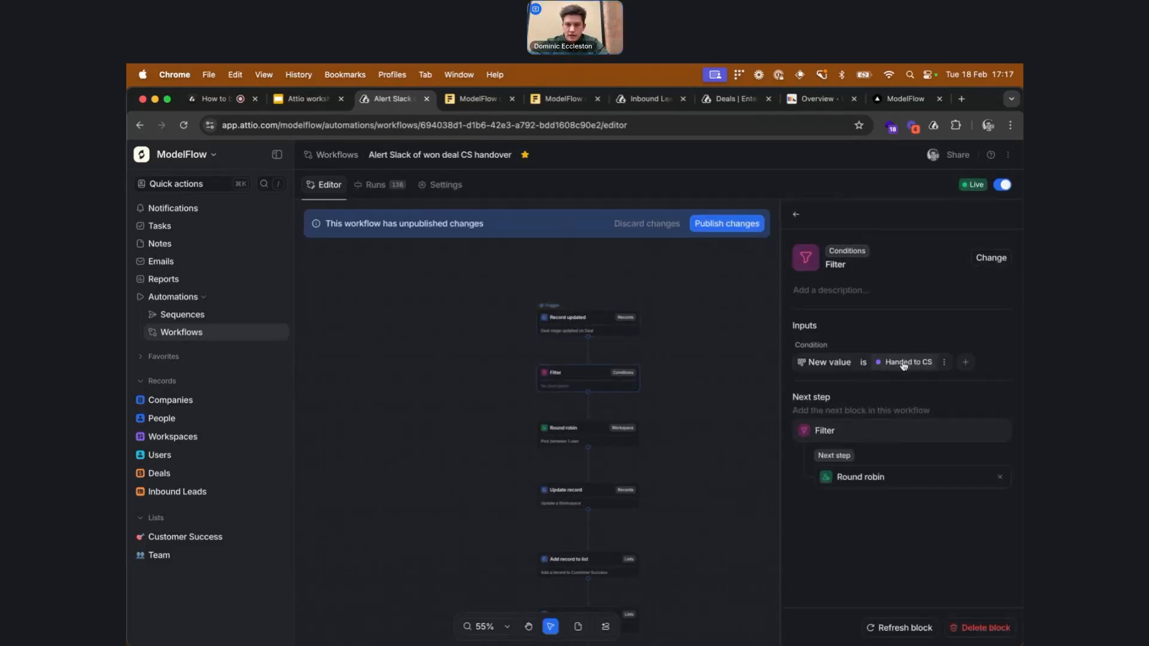
scroll(685, 389, "right", 1)
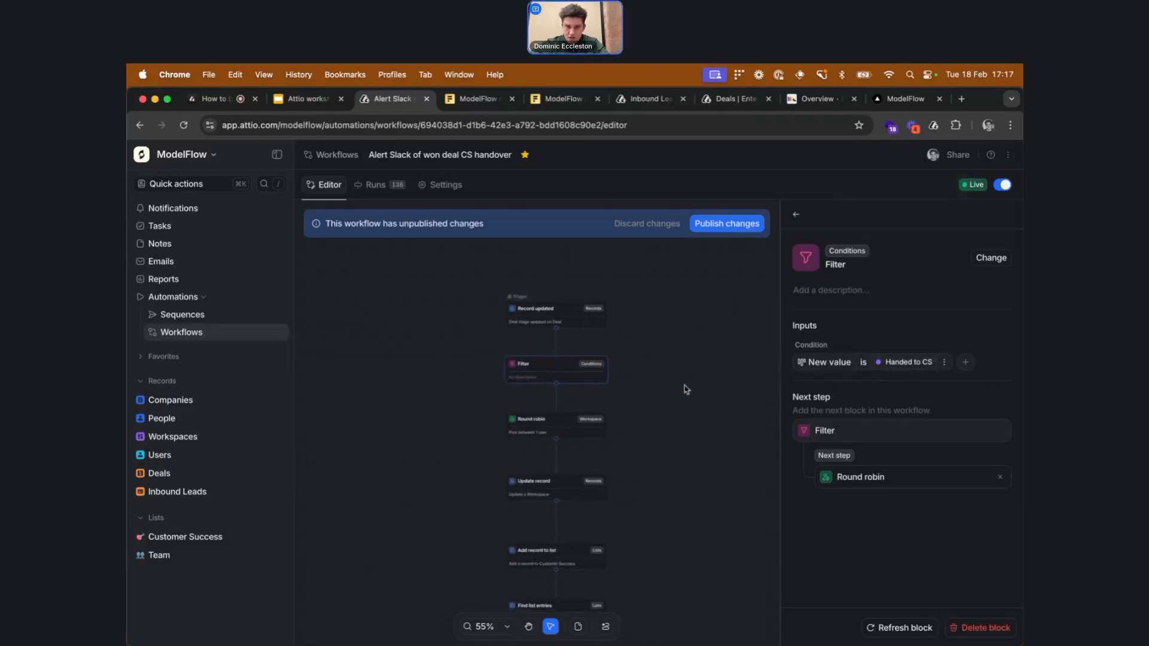
scroll(723, 344, "down", 2)
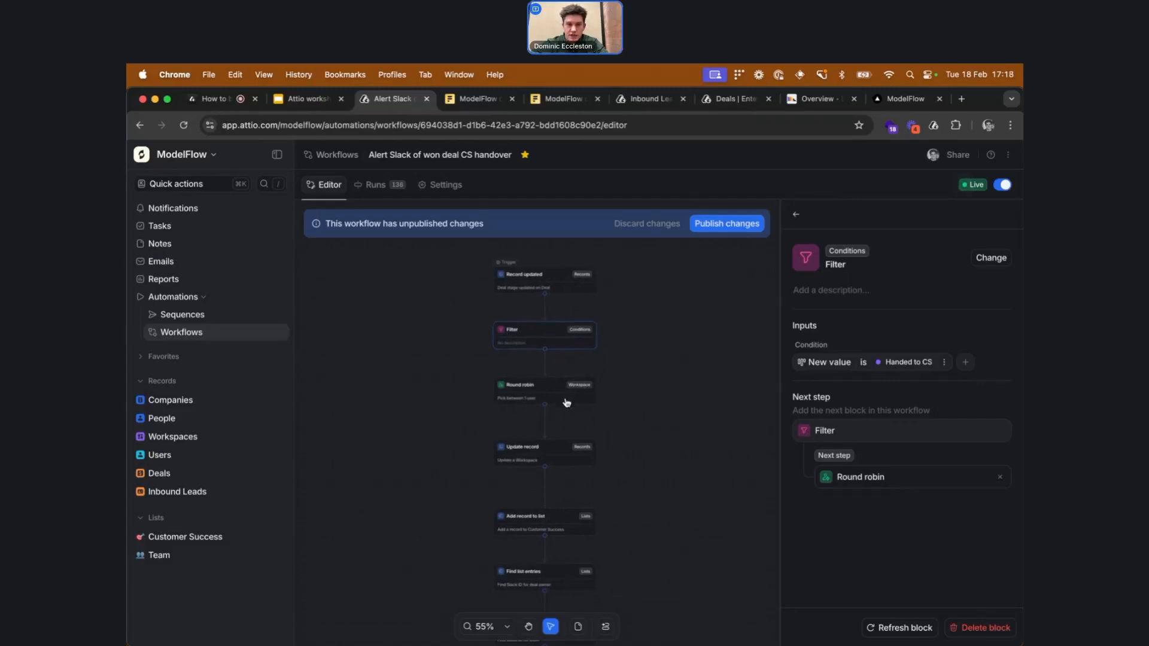
scroll(566, 402, "down", 1)
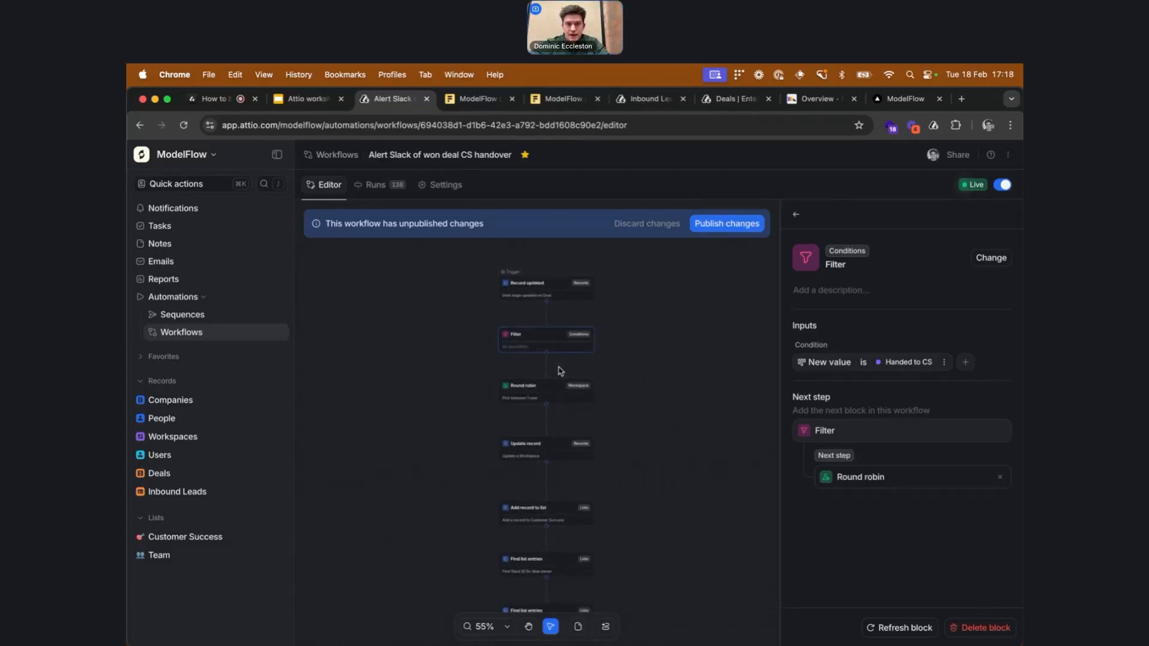
scroll(640, 388, "down", 5)
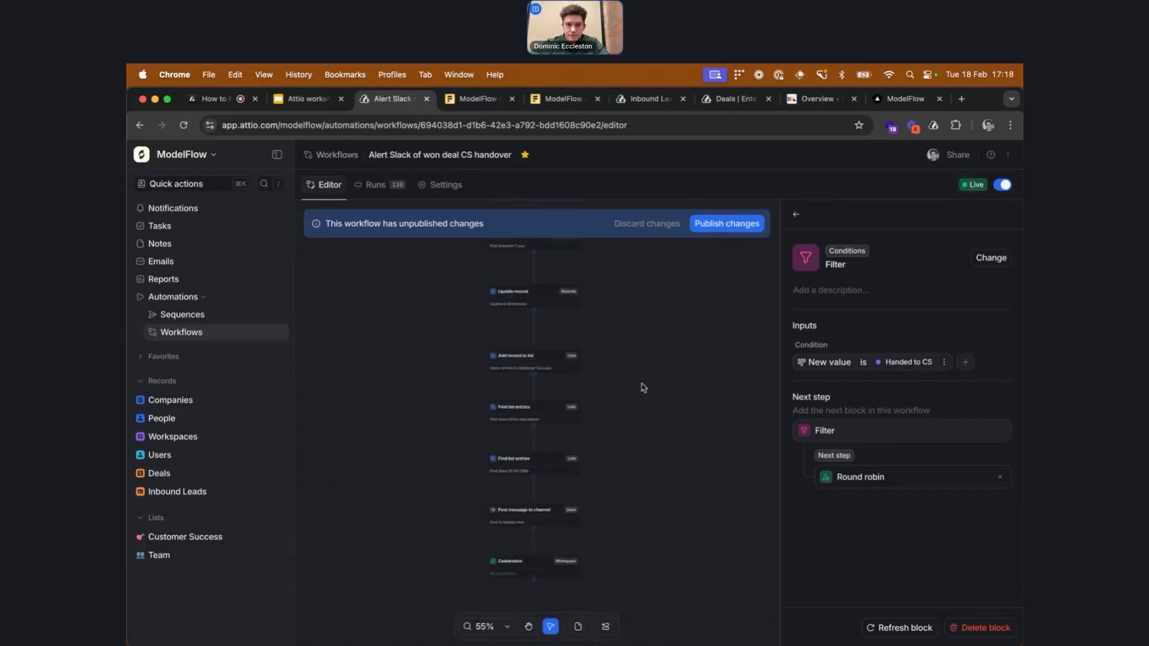
left_click(566, 517)
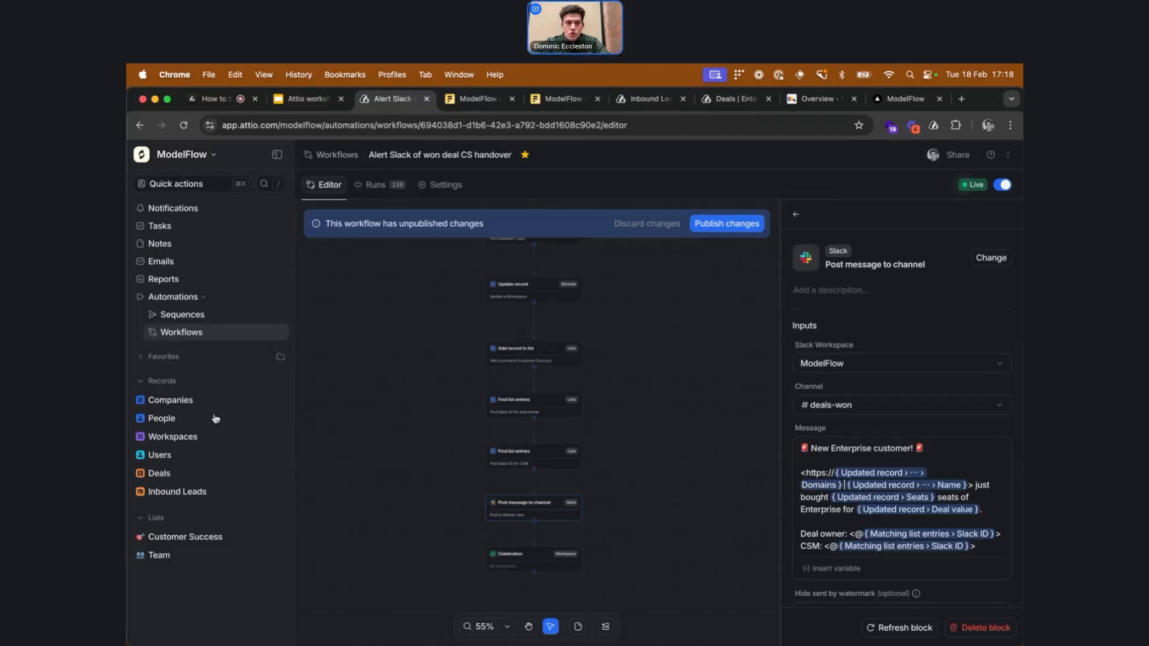
Open the Workspaces object settings and review its list of attributes
left_click(242, 439)
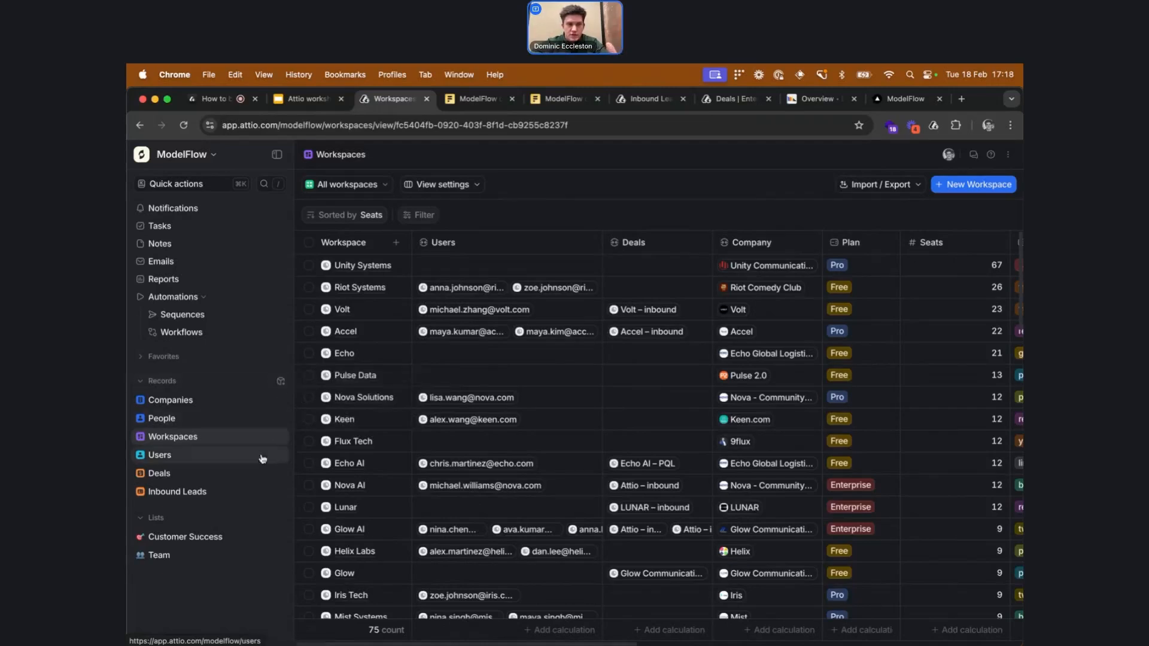
left_click(281, 387)
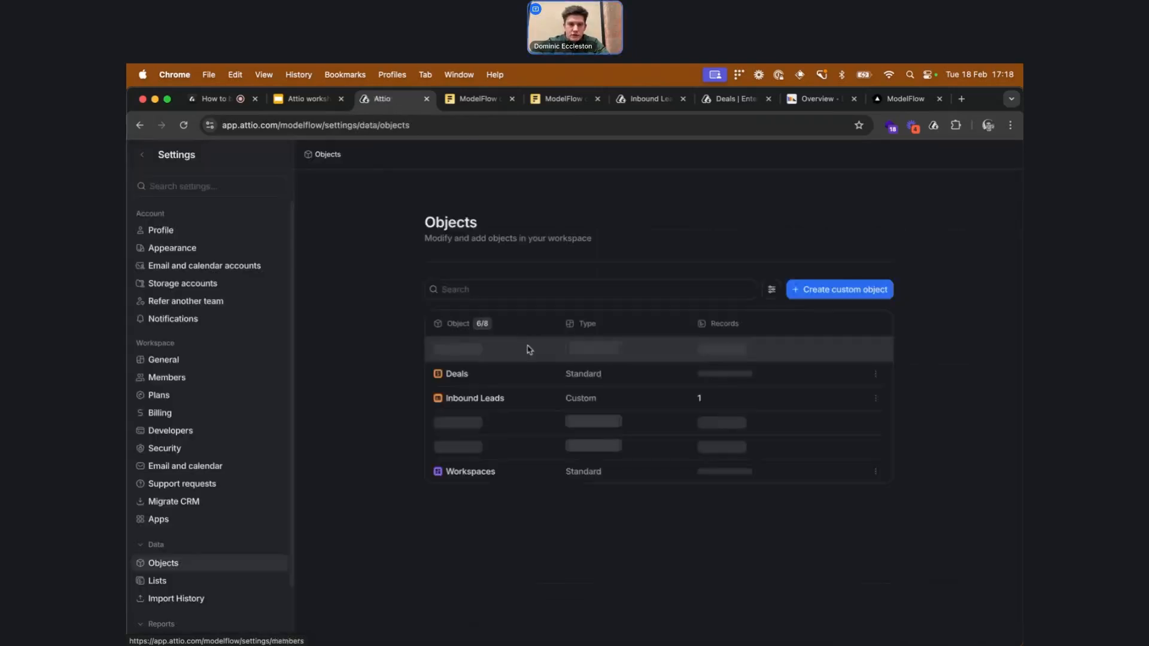
left_click(509, 475)
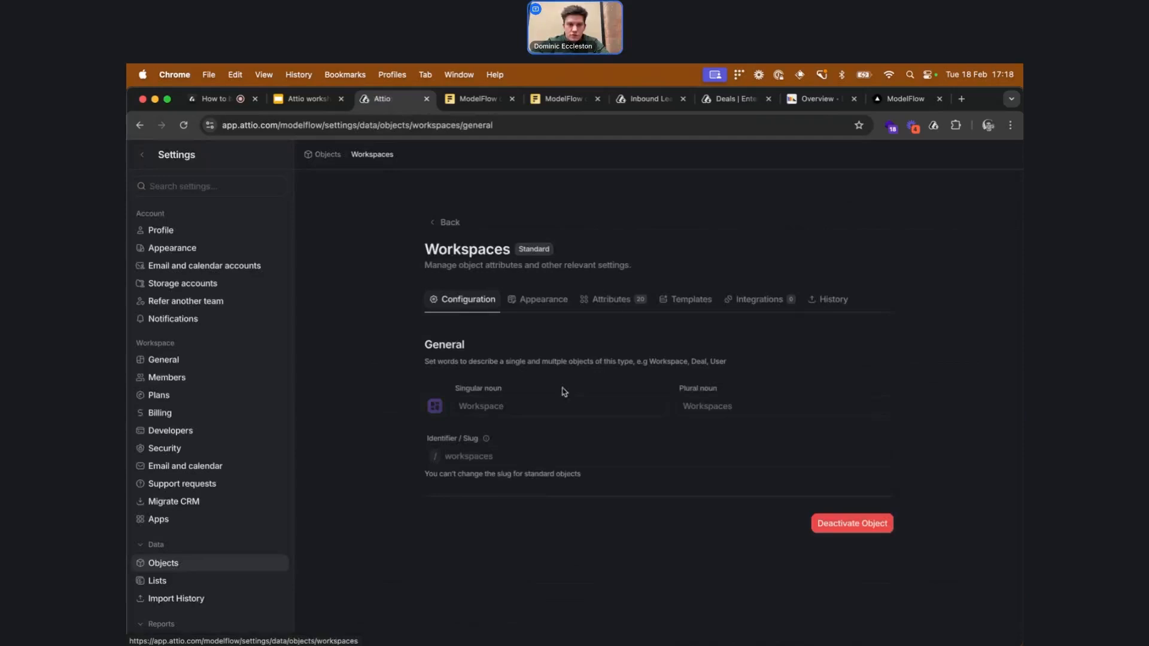
left_click(612, 297)
scroll(610, 426, "down", 2)
scroll(609, 426, "down", 2)
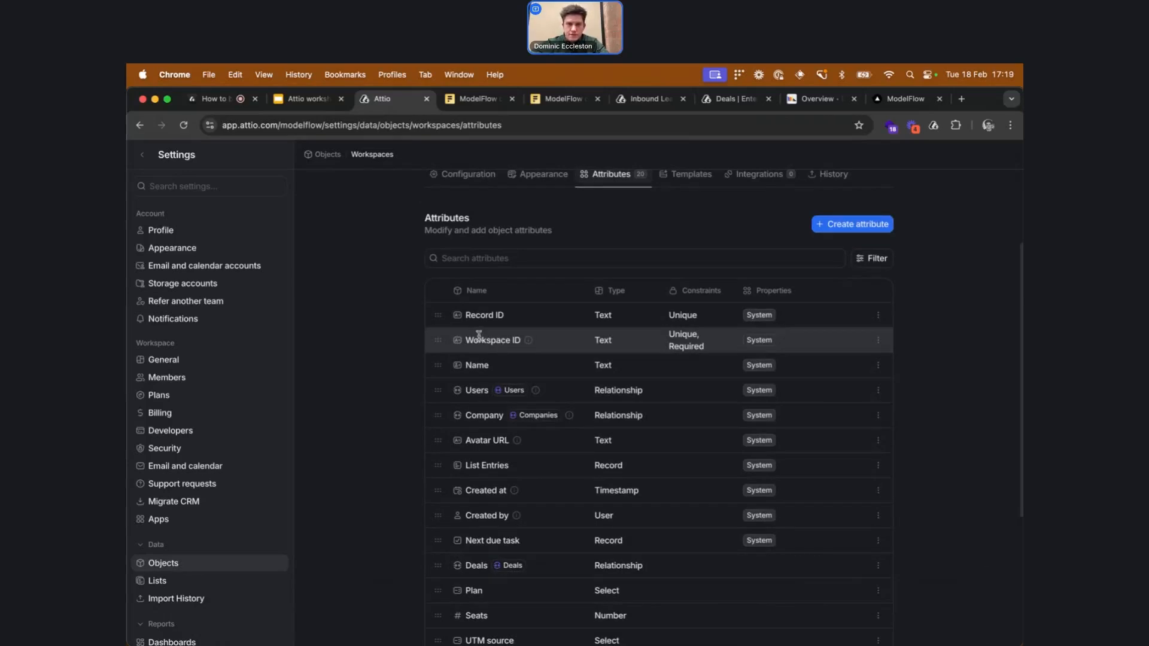
scroll(479, 336, "down", 2)
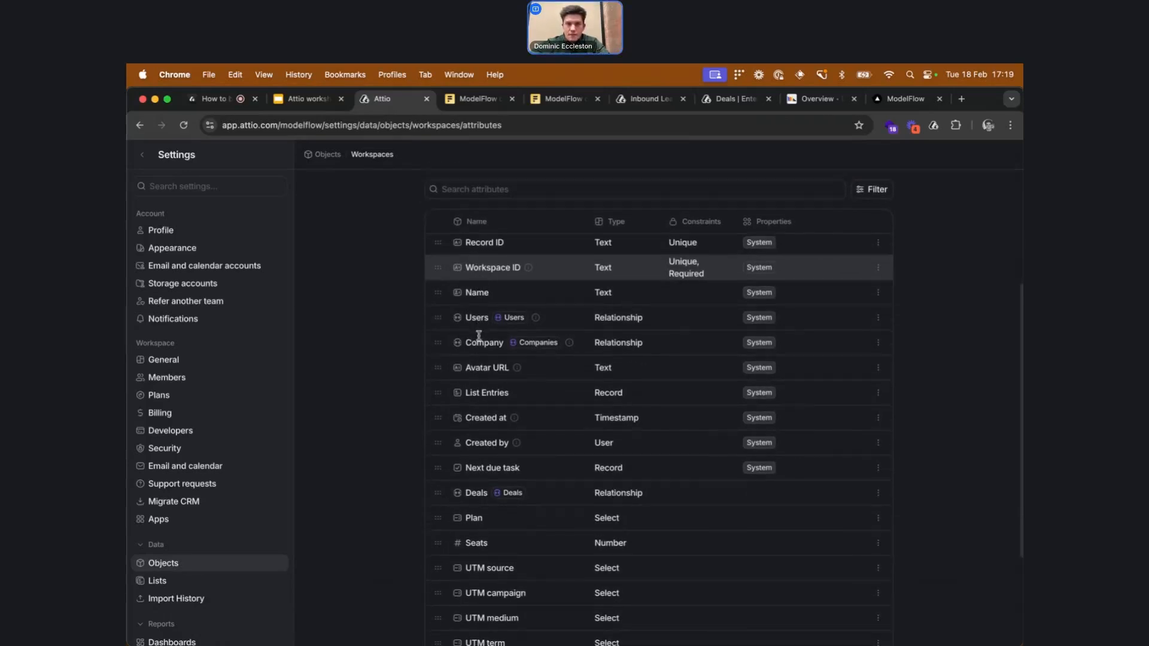
scroll(500, 246, "up", 1)
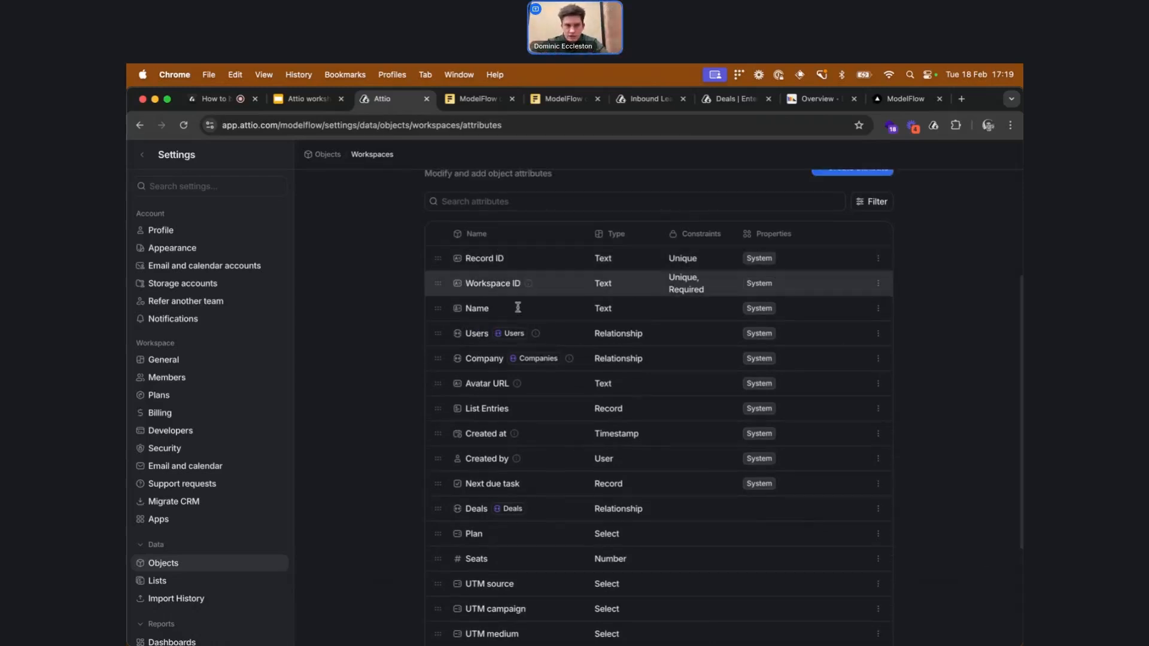
scroll(519, 429, "down", 3)
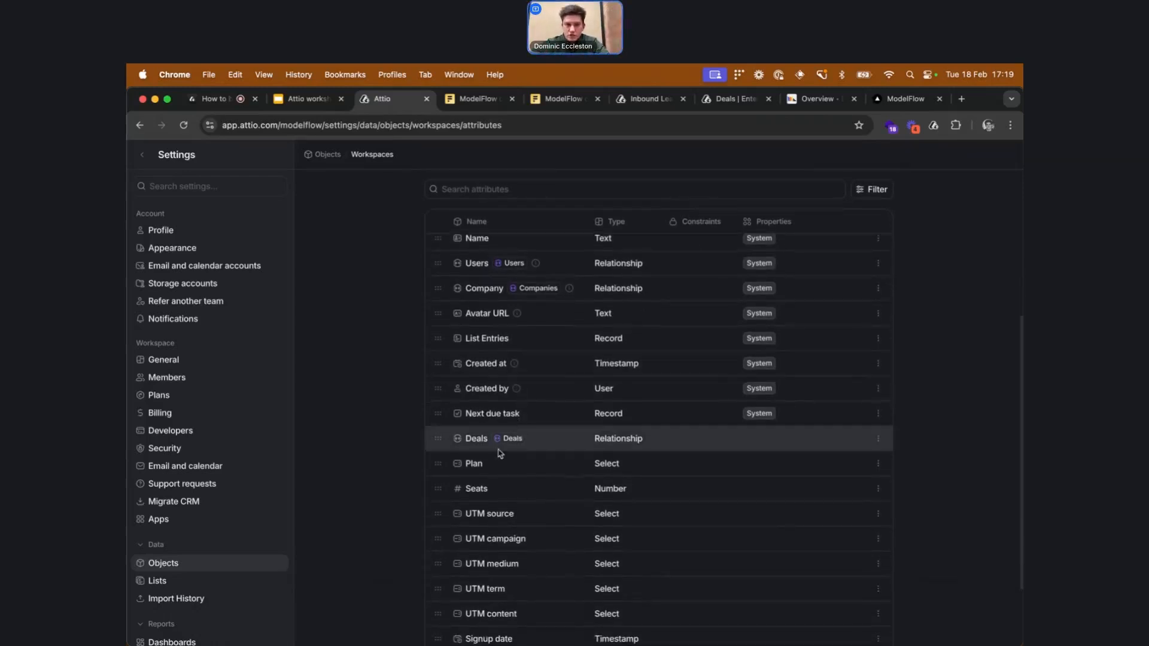
scroll(575, 460, "down", 2)
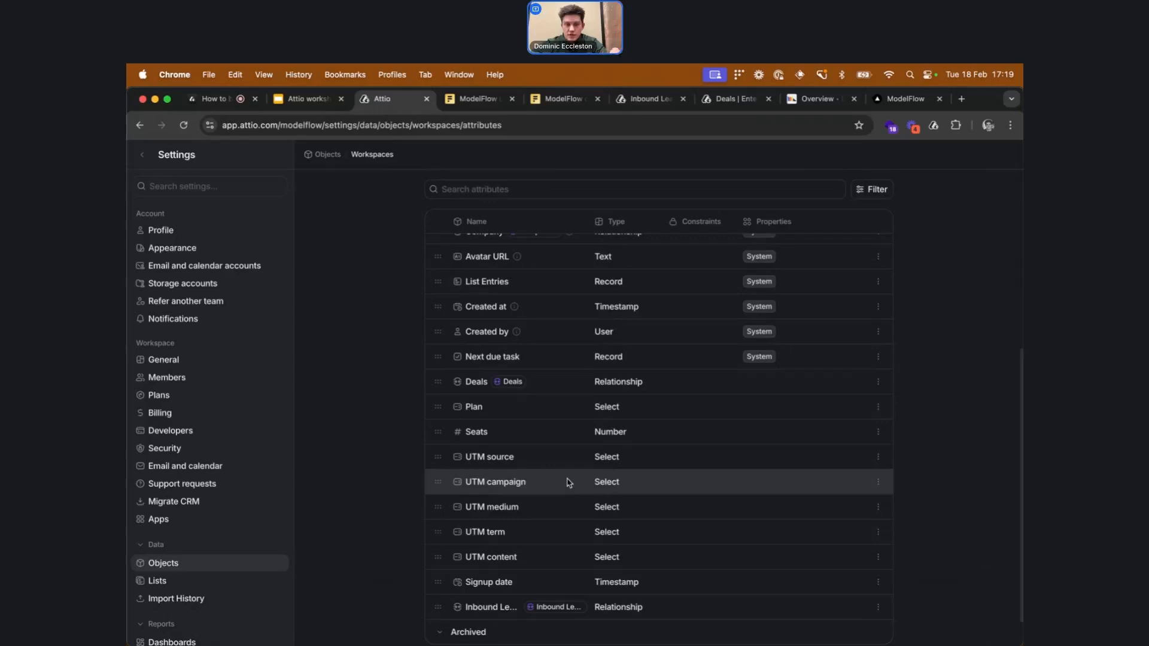
scroll(569, 482, "up", 5)
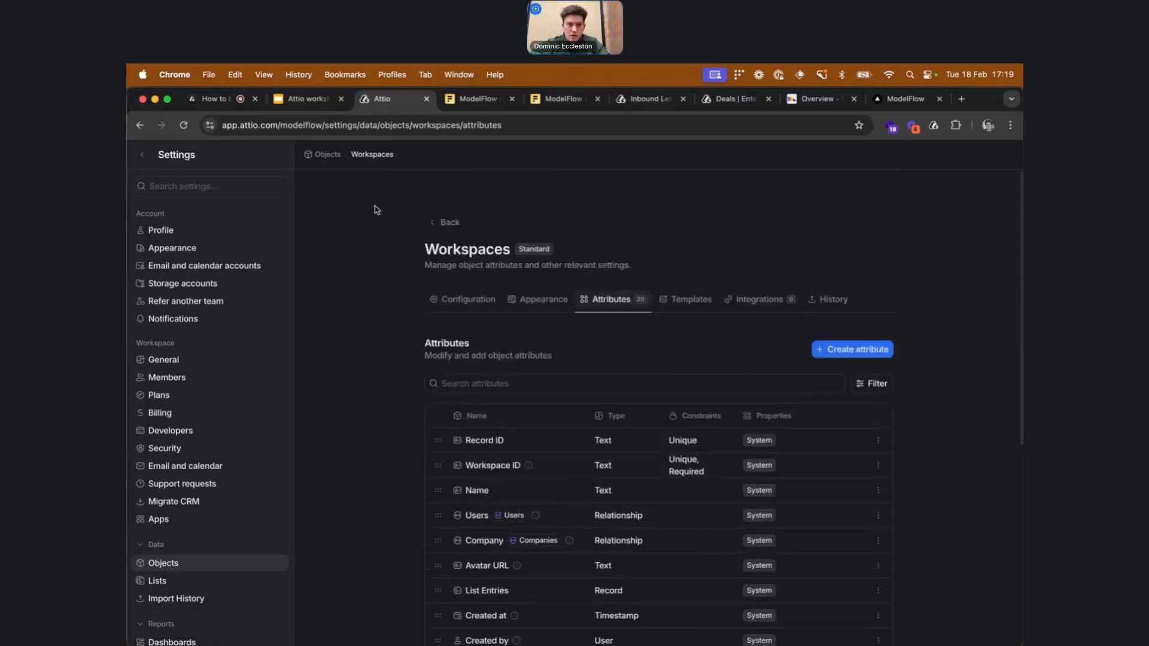
Go back to the objects and review the Users object's attributes
left_click(446, 224)
left_click(631, 445)
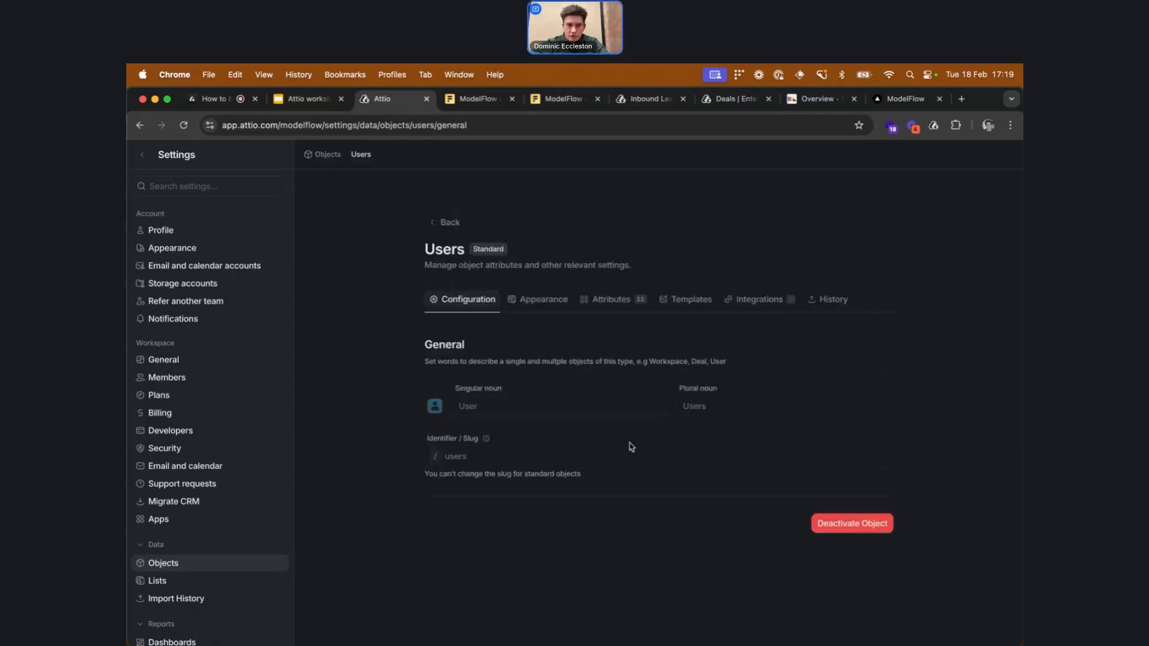
left_click(623, 300)
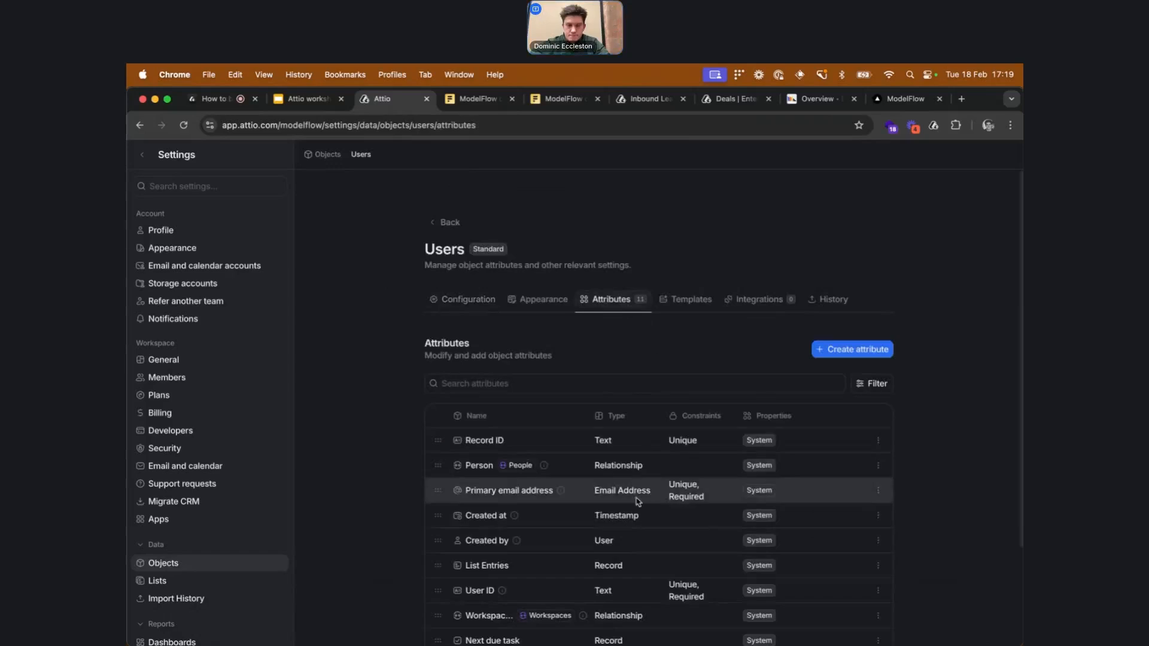
scroll(638, 479, "down", 1)
scroll(620, 421, "down", 1)
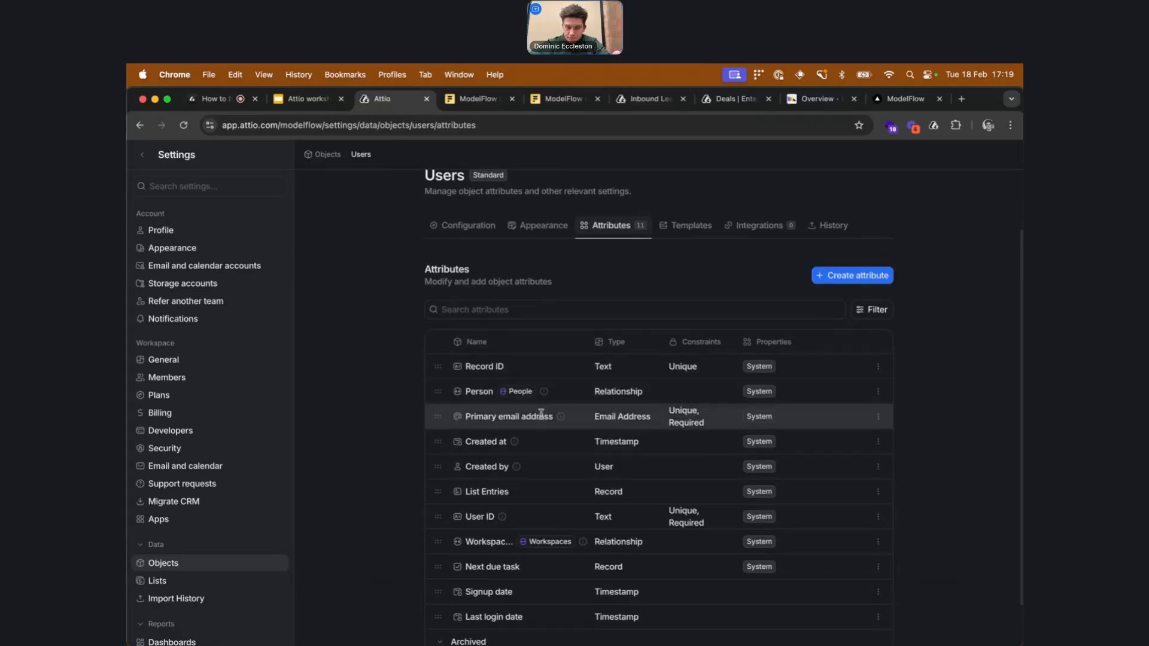
scroll(539, 413, "down", 2)
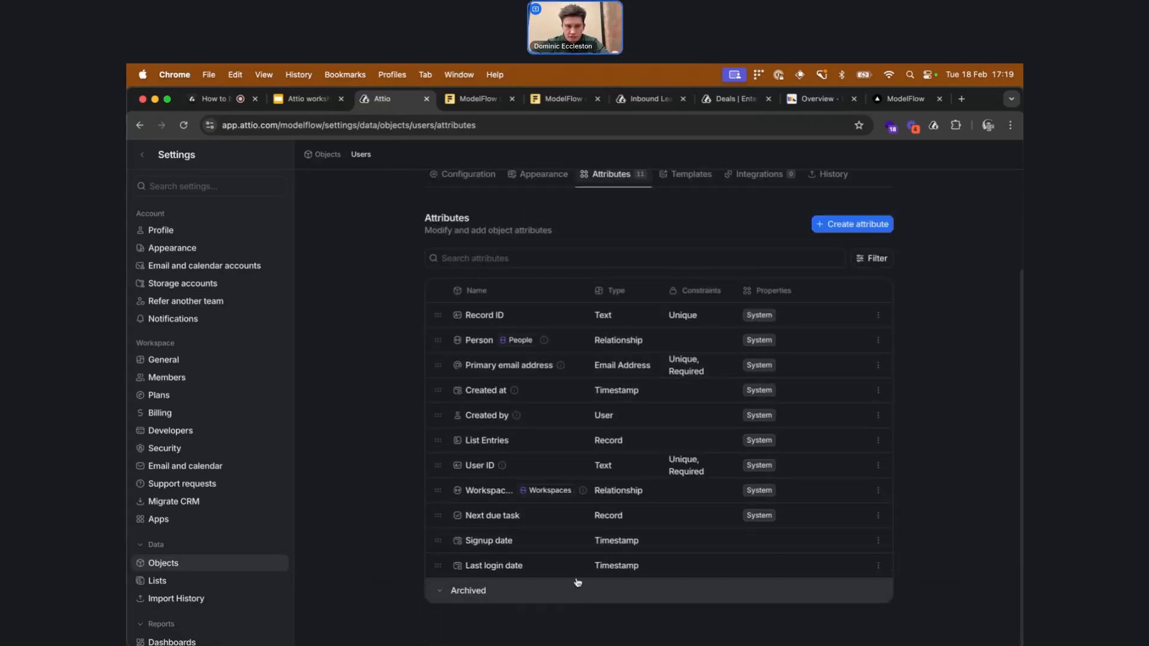
key("super+Tab")
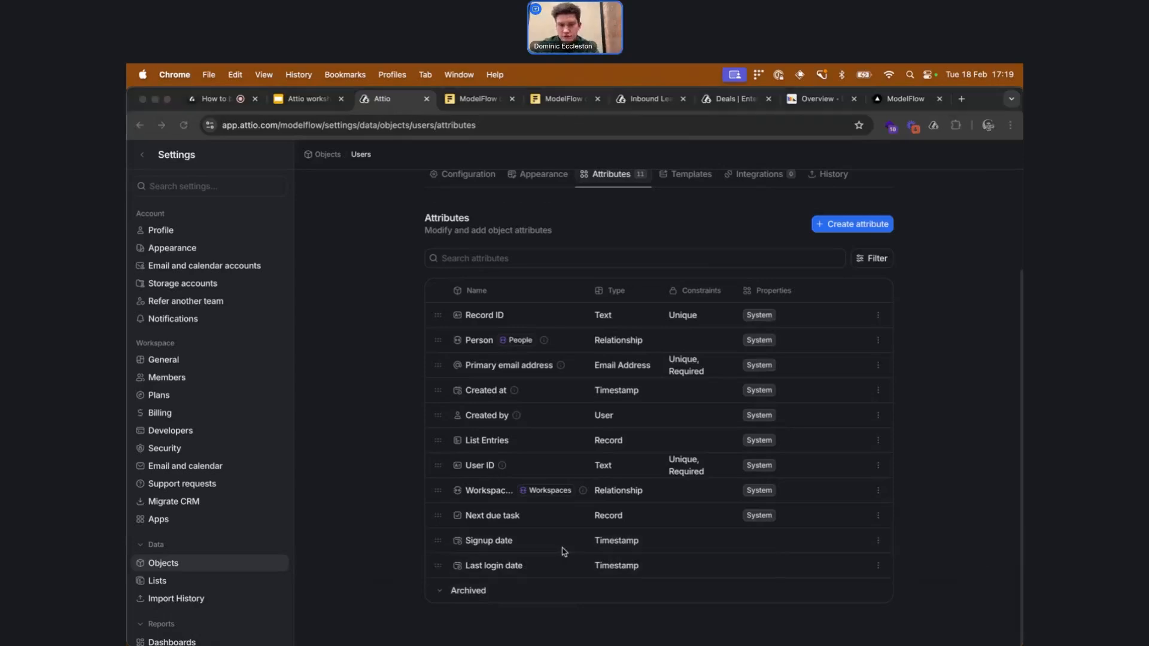
key("super+Tab")
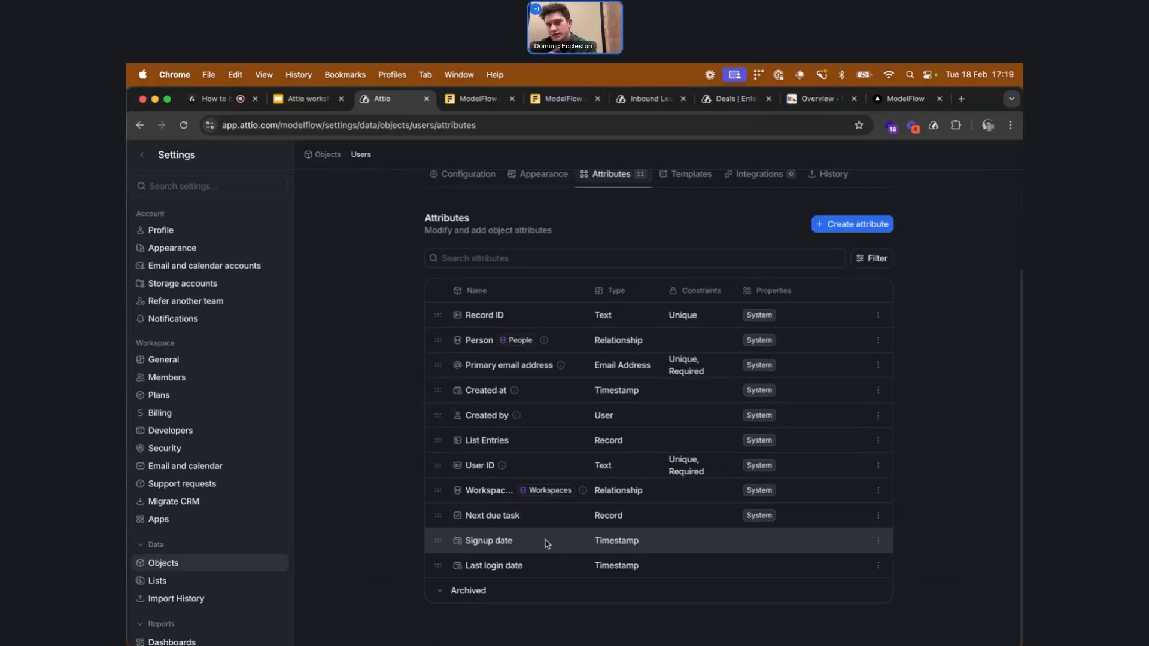
Start a CSV import into Workspaces, uploading workspaces.csv from the Developer folder and reviewing the column mapping before leaving
left_click(143, 156)
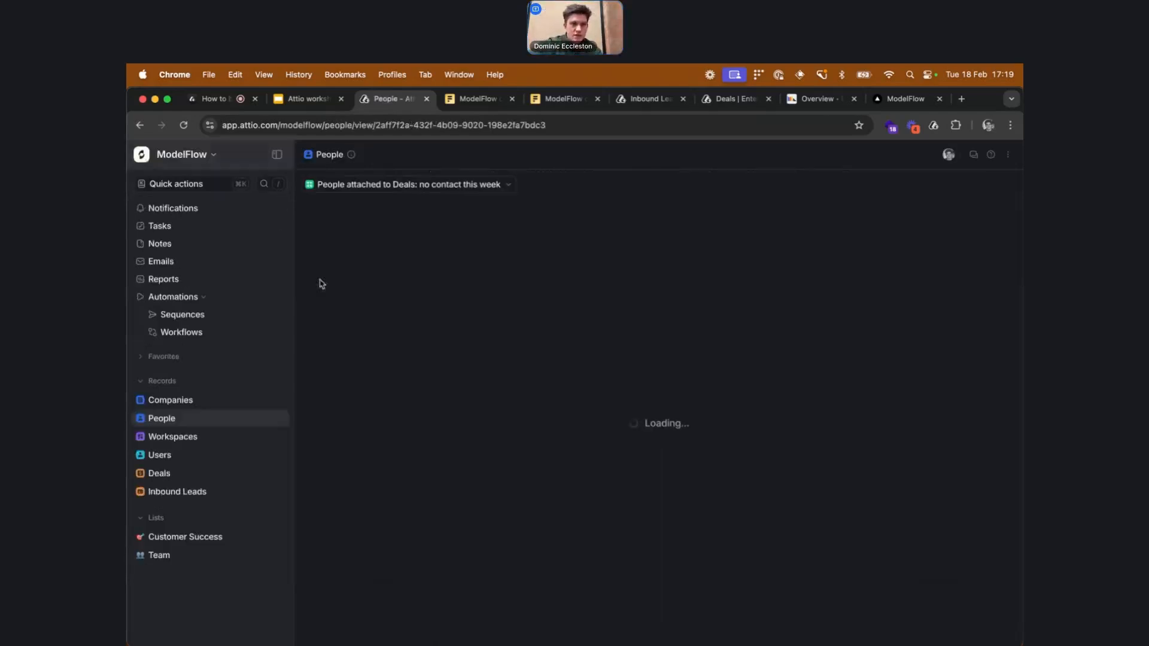
left_click(249, 438)
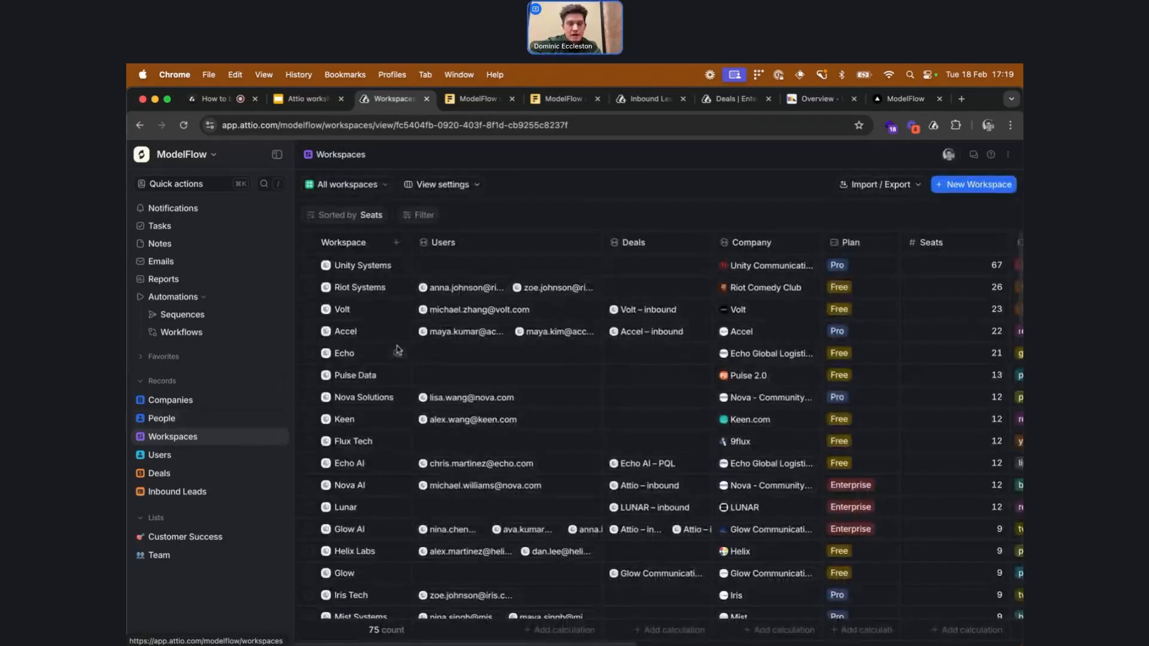
left_click(863, 185)
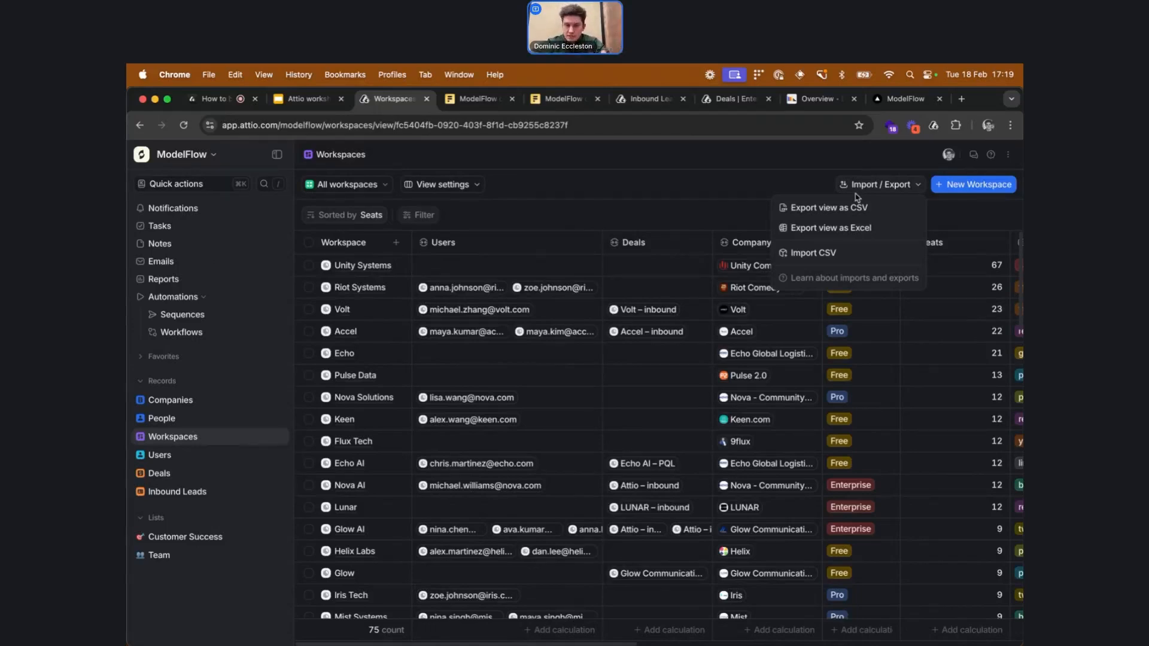
left_click(860, 253)
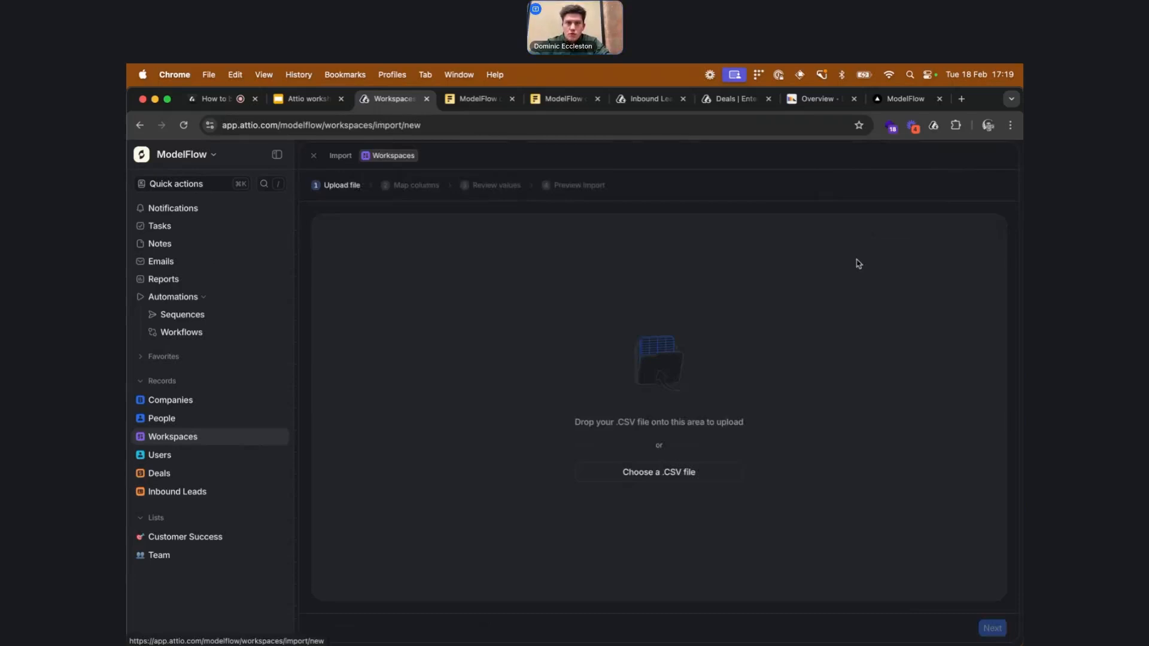
left_click(687, 474)
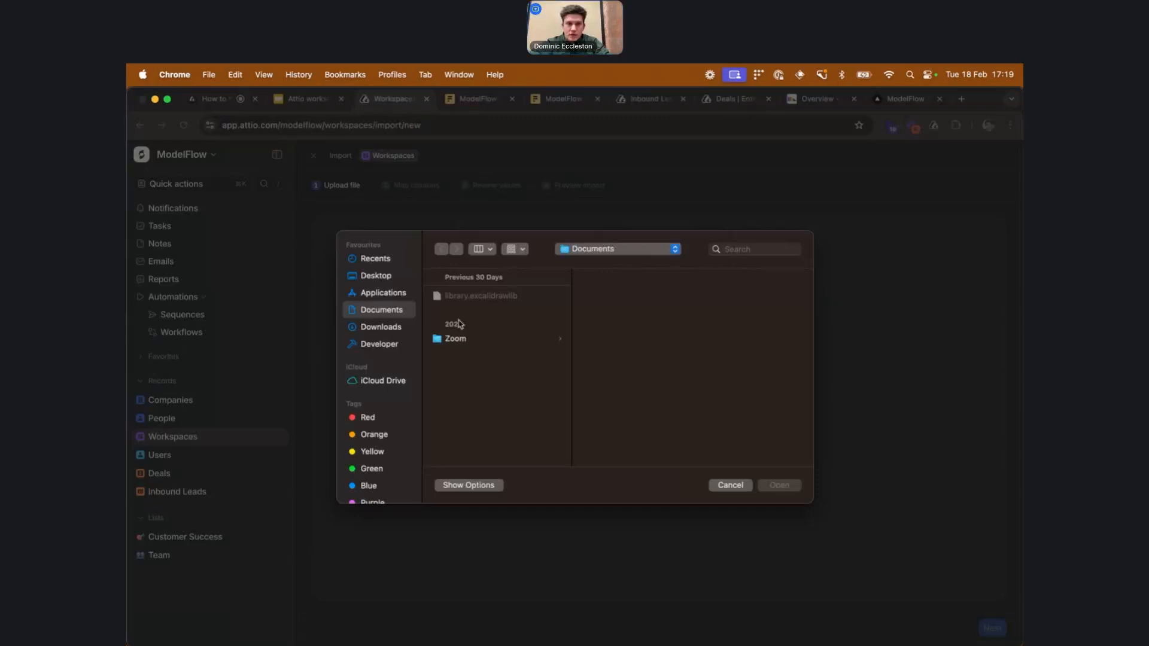
left_click(380, 345)
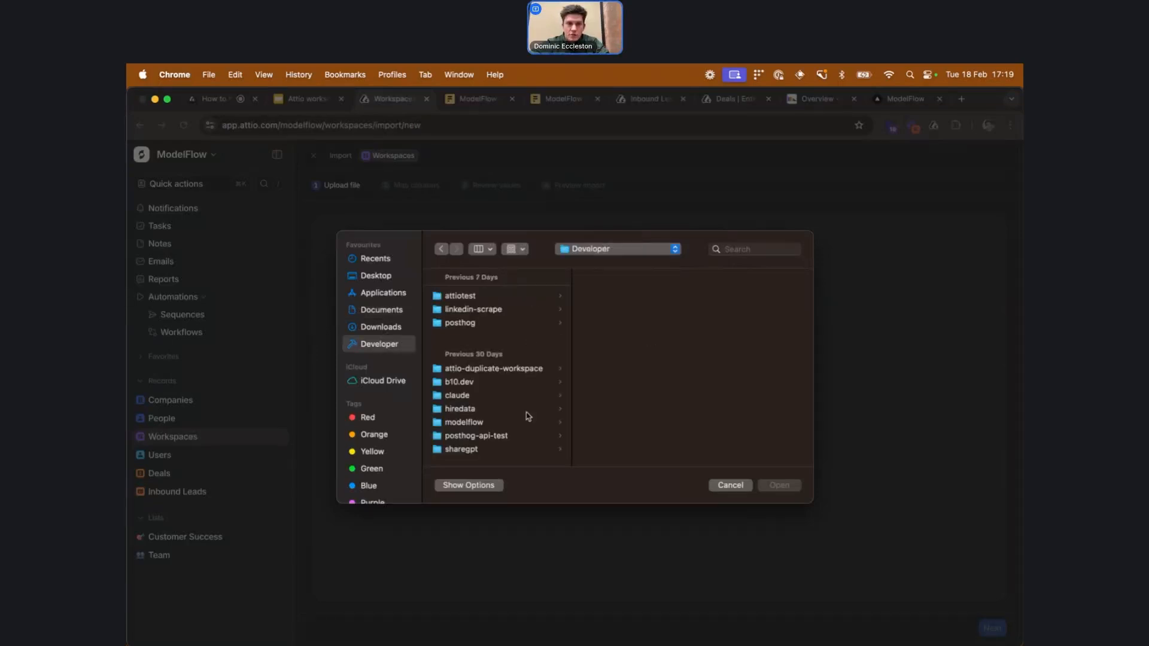
scroll(525, 381, "down", 5)
scroll(525, 381, "down", 3)
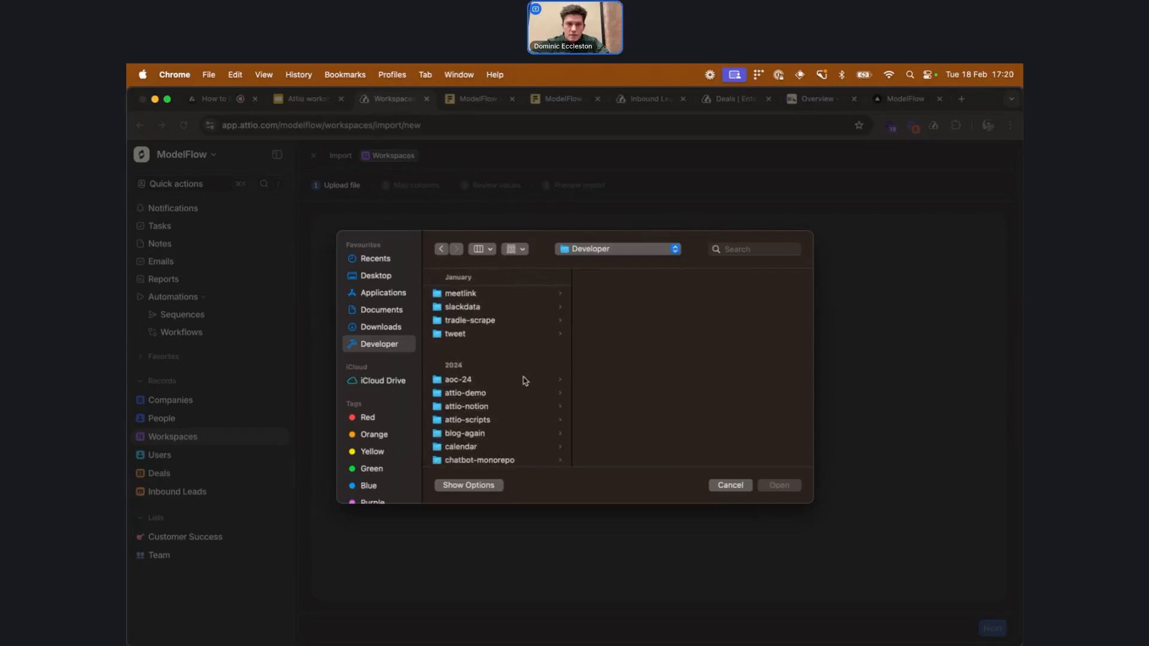
left_click(511, 394)
scroll(652, 353, "down", 5)
left_click(645, 341)
double_click(742, 337)
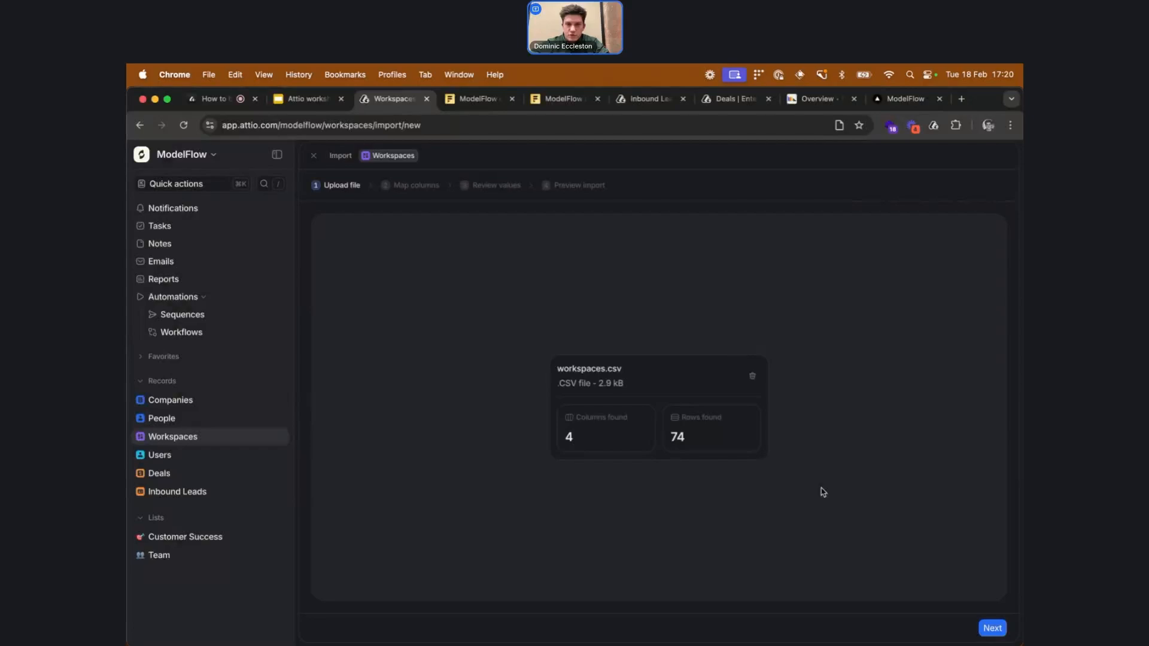
left_click(992, 628)
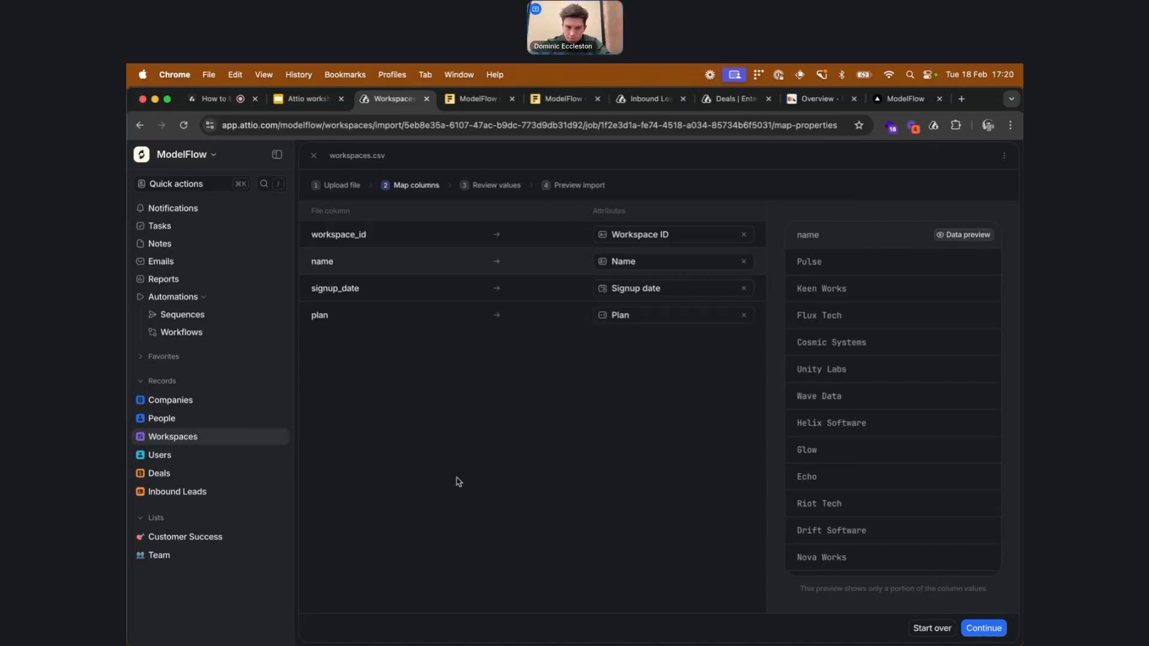
left_click(236, 440)
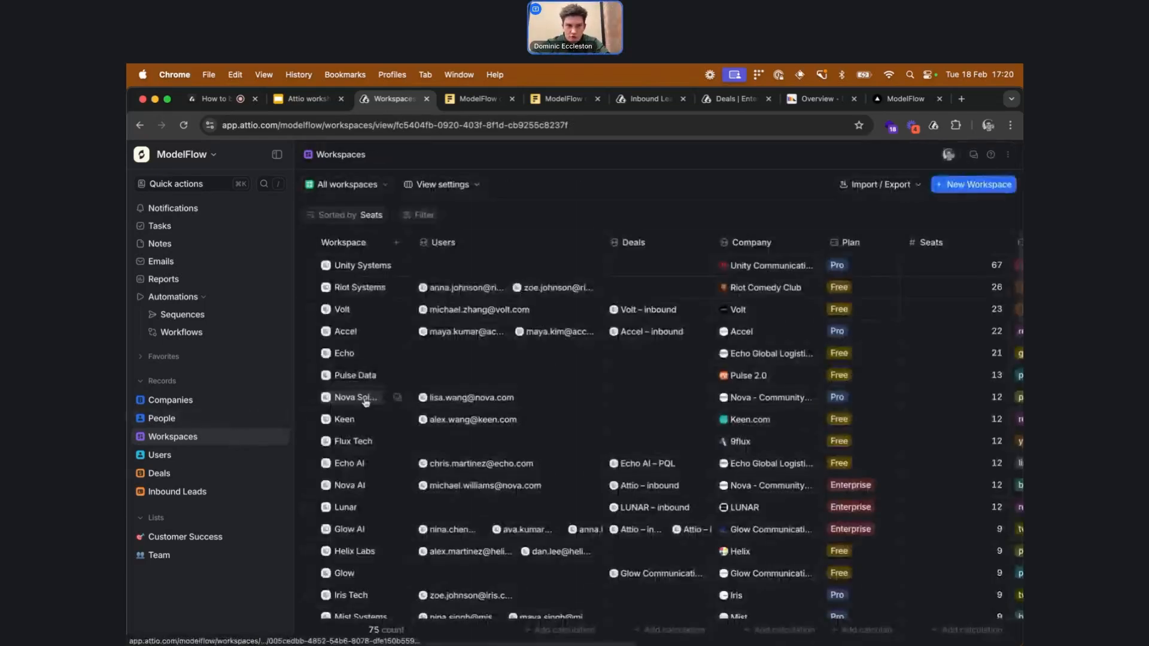
Switch to PostHog and view the Activity event list and the Data pipelines overview
mouse_move(366, 400)
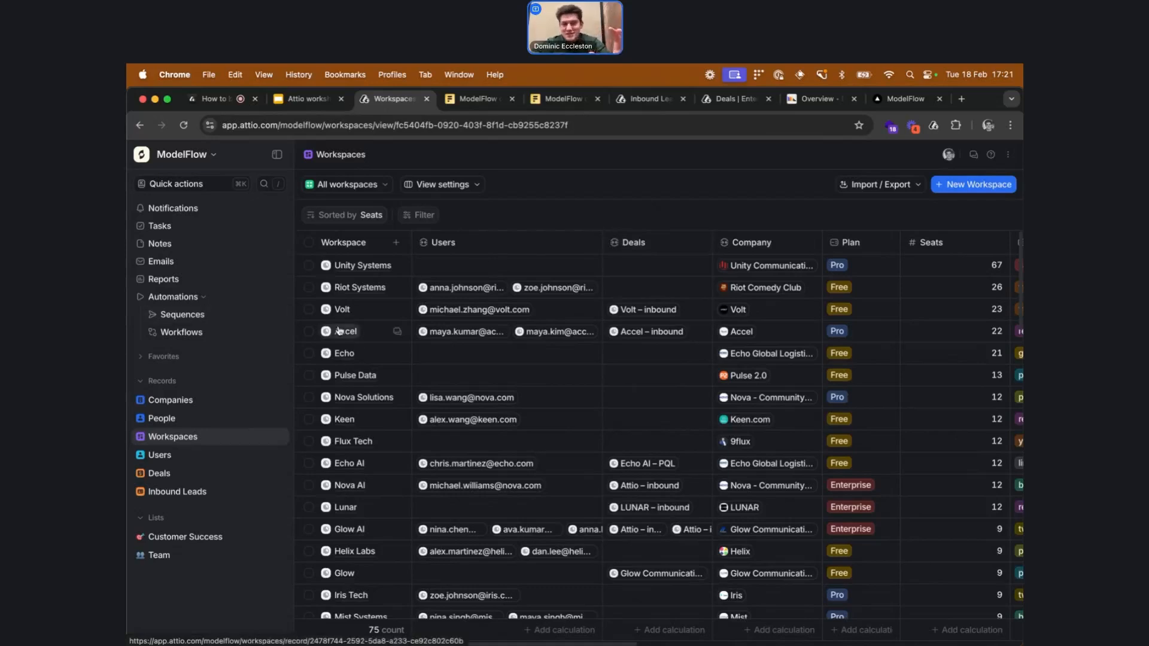
mouse_move(339, 331)
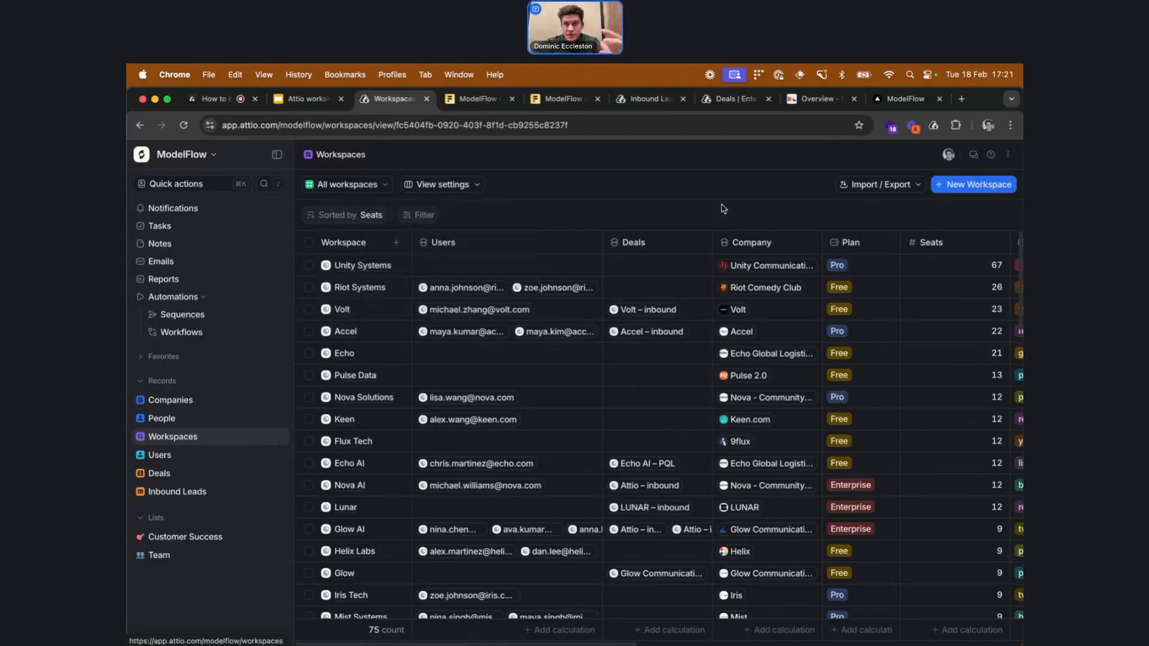
left_click(817, 100)
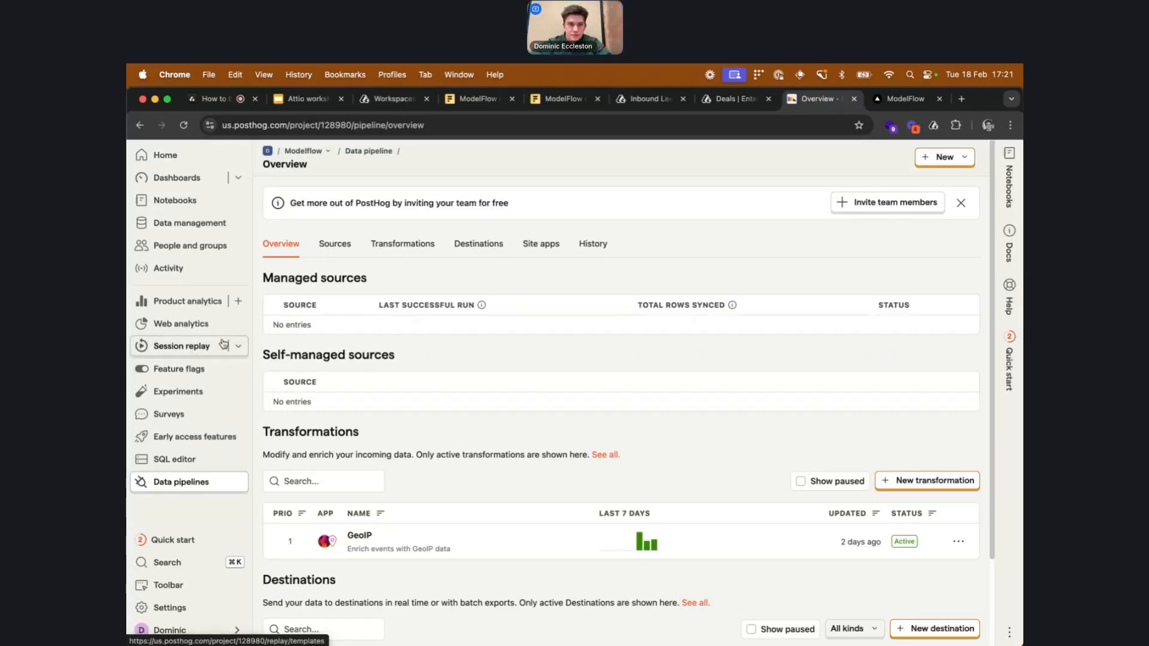
left_click(197, 269)
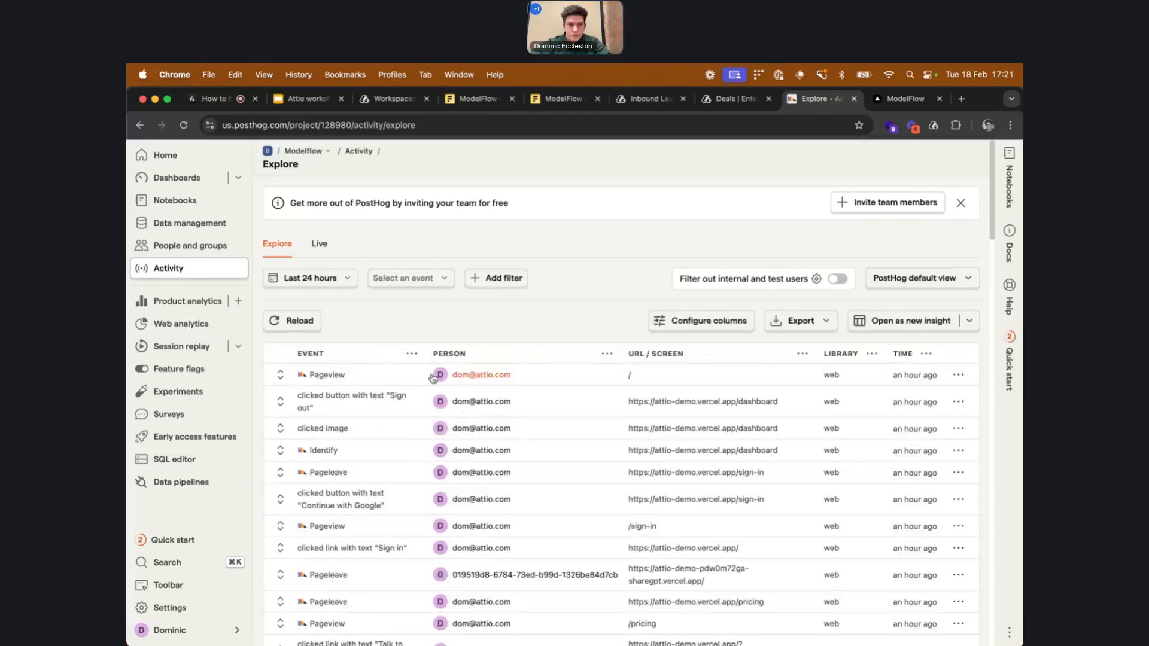
left_click(182, 481)
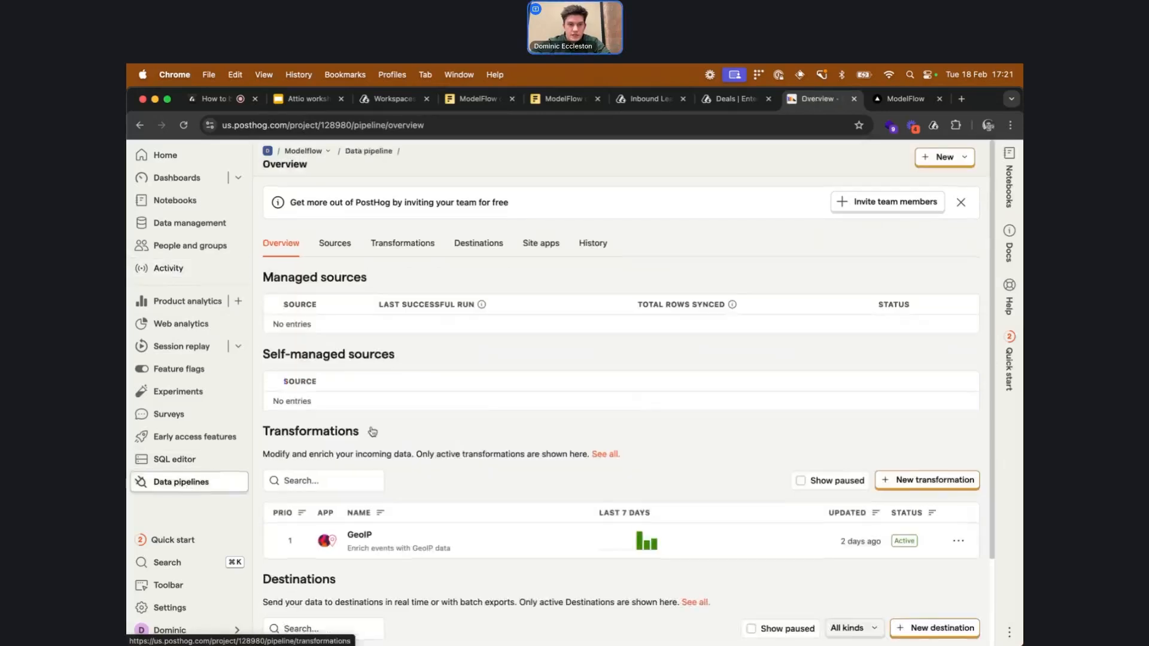
Open the Attio: identify user destination, review its configuration, and leave it discarding changes
scroll(373, 439, "down", 2)
left_click(399, 587)
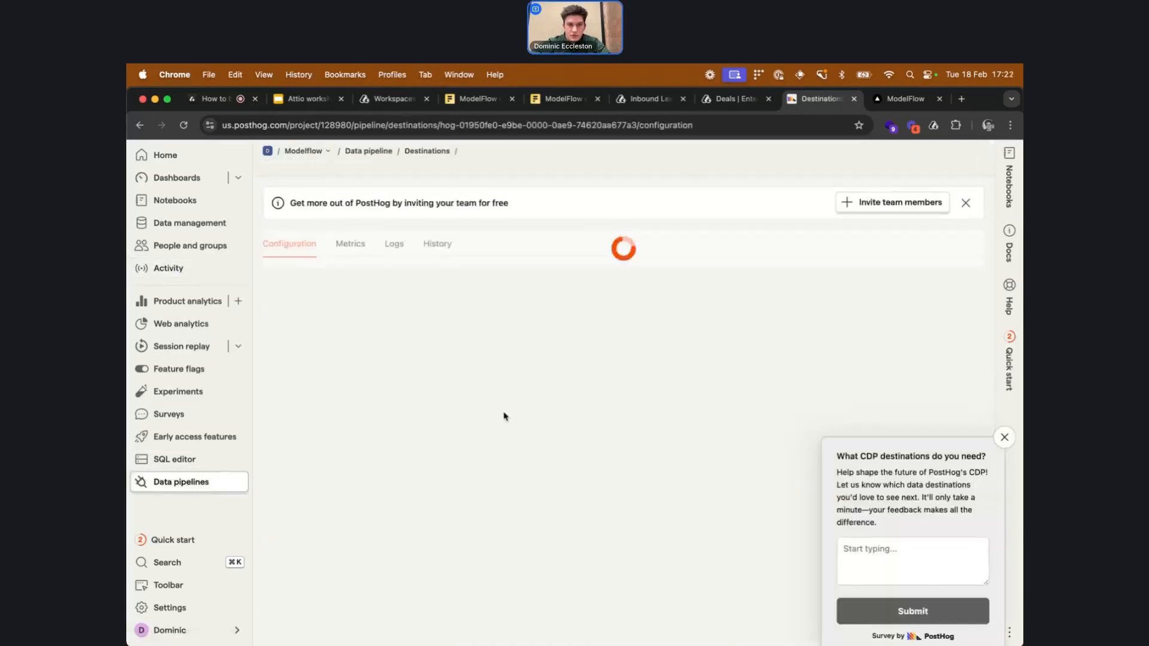
scroll(555, 330, "down", 4)
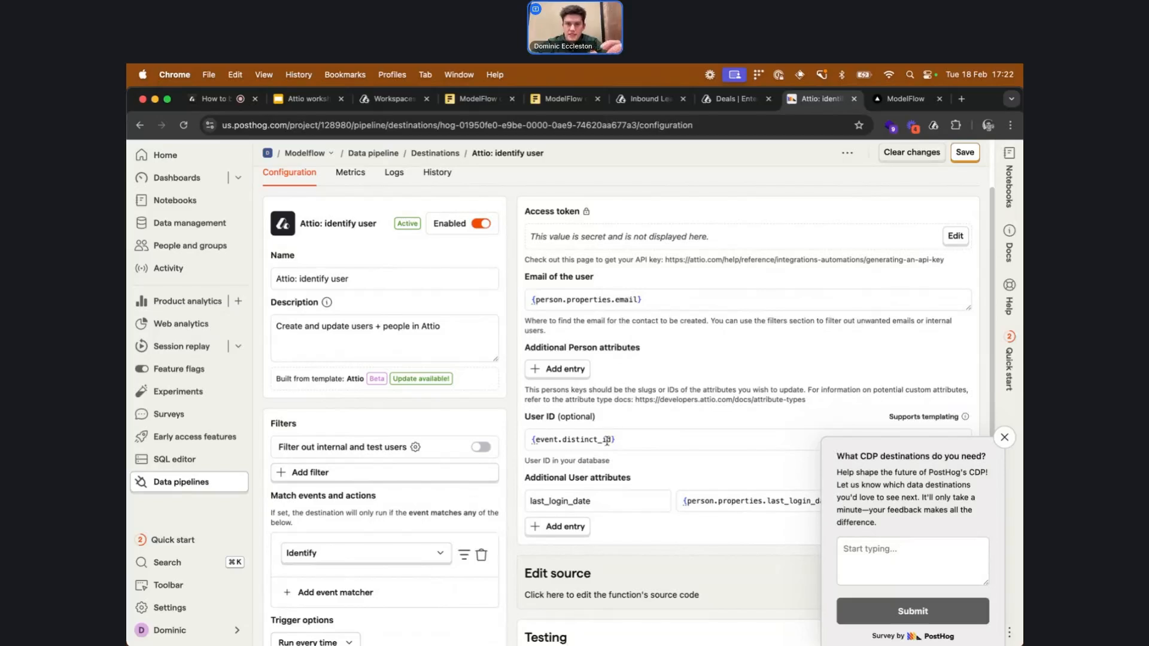
scroll(592, 508, "down", 2)
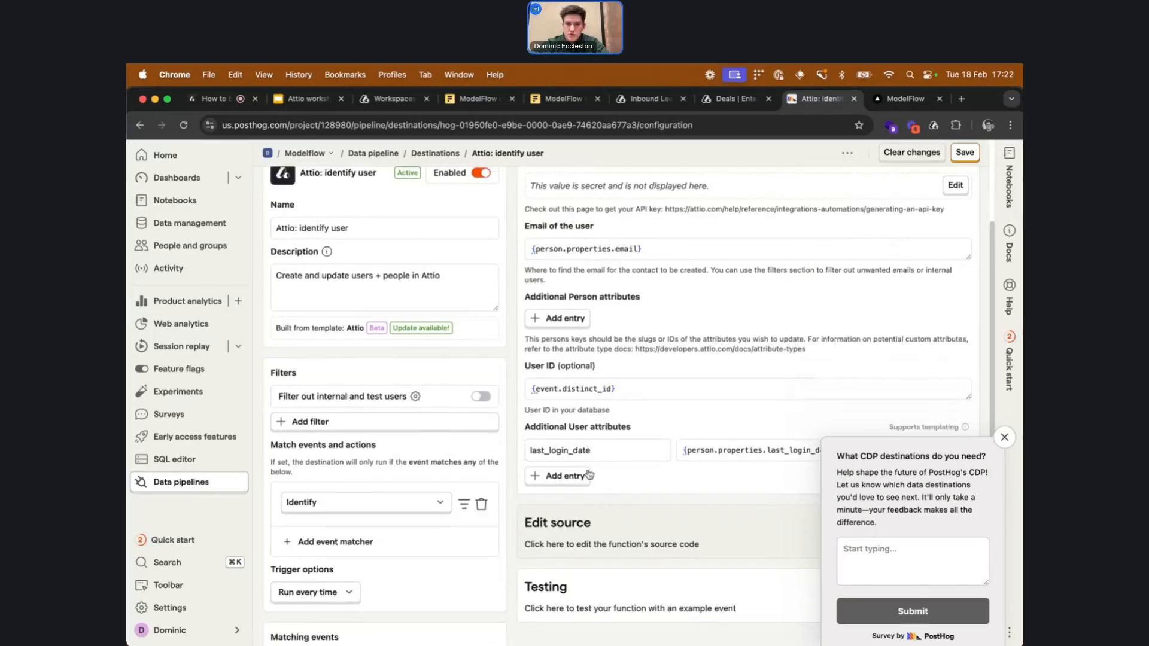
scroll(578, 467, "up", 1)
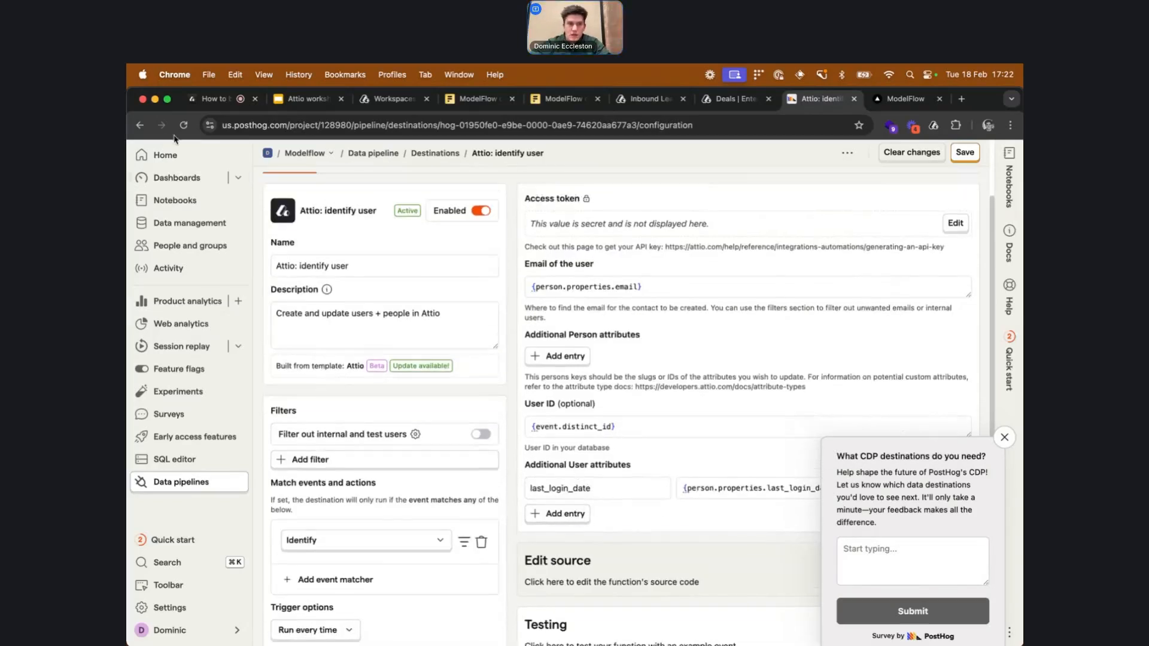
left_click(139, 125)
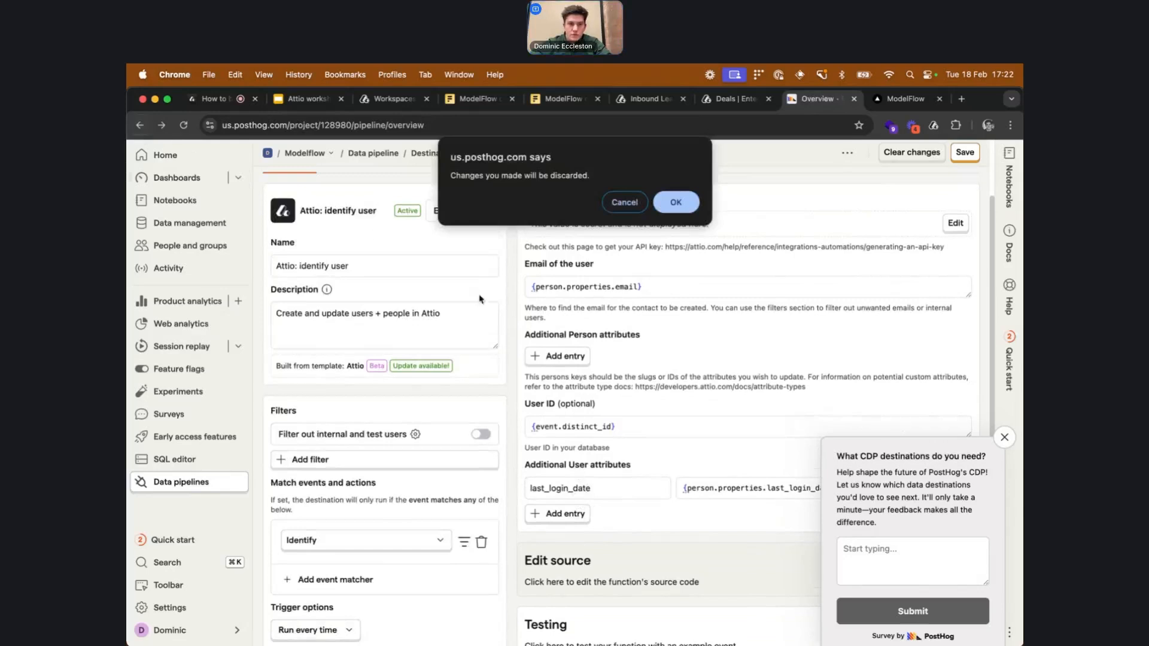
left_click(680, 204)
Open the Attio: group workspace destination, review its attribute mappings, and go to Activity discarding changes
scroll(607, 357, "down", 1)
left_click(480, 627)
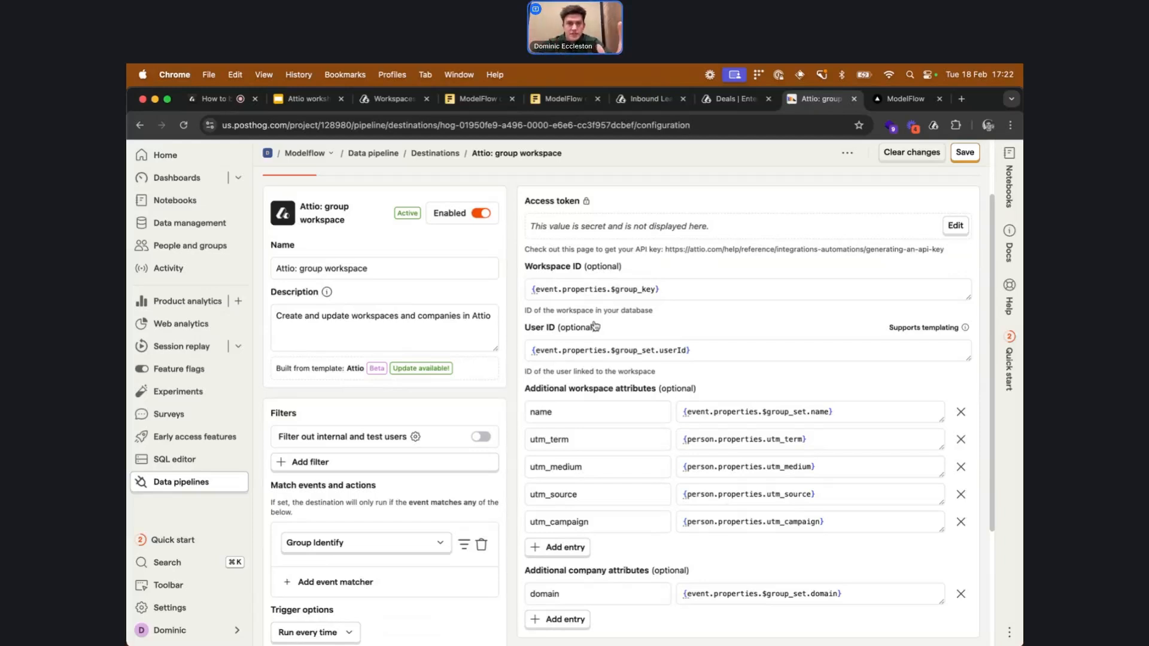
left_click(231, 278)
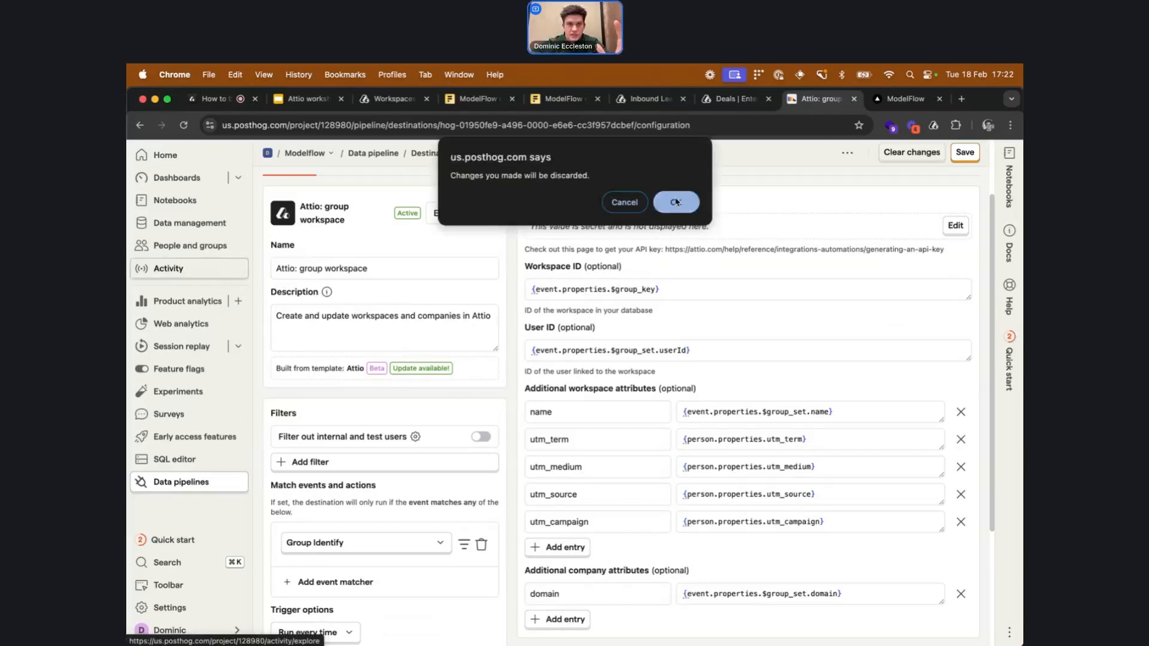
left_click(675, 196)
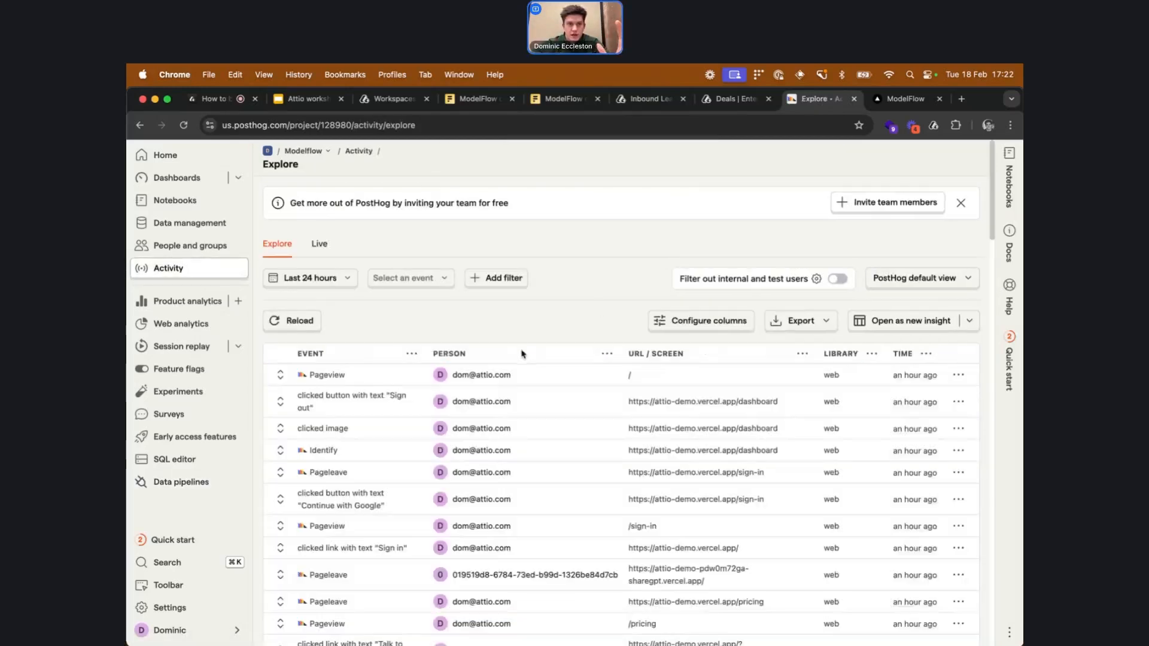
Sign in to the ModelFlow demo site with the Google account, then return to the PostHog Activity tab
left_click(907, 99)
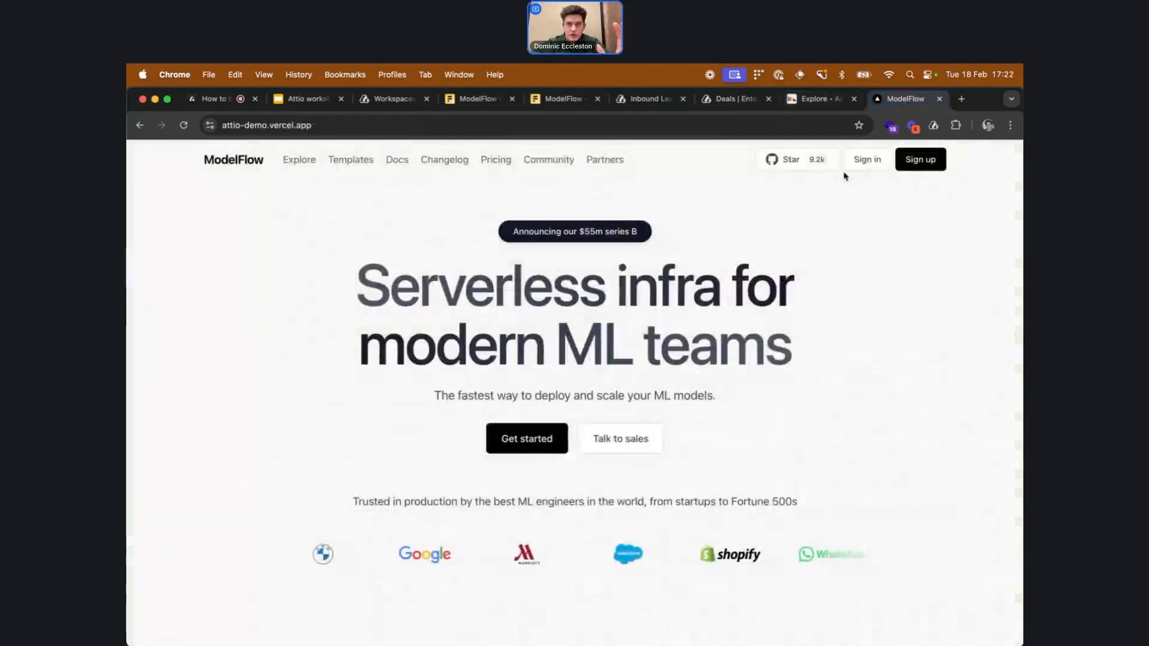
left_click(868, 159)
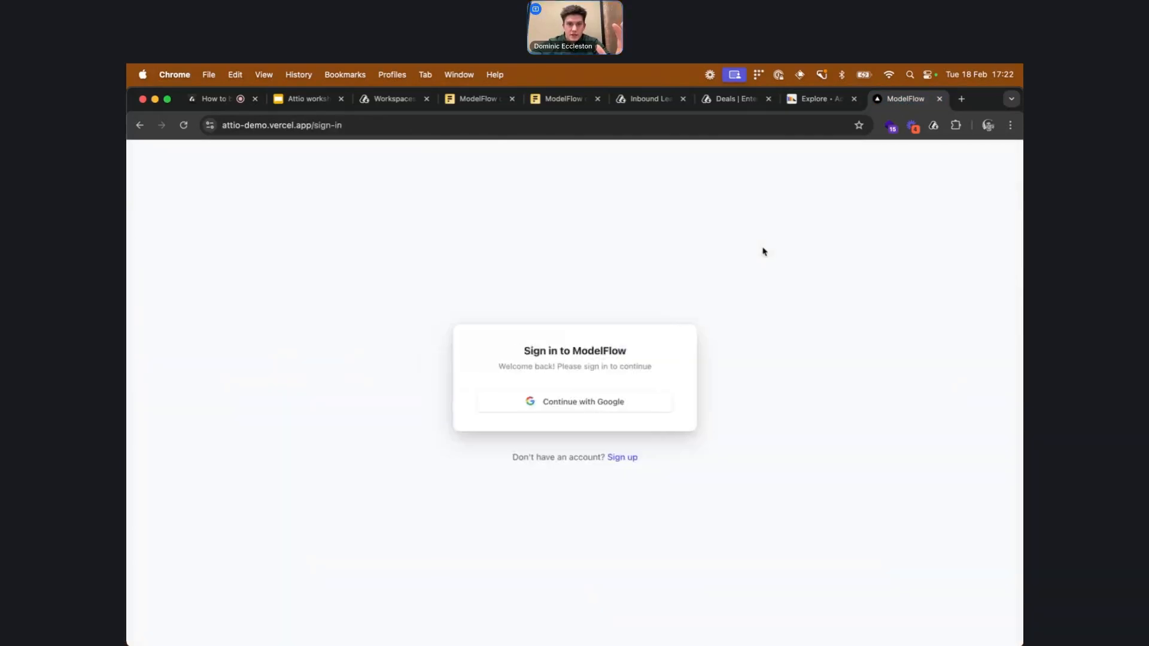
left_click(611, 409)
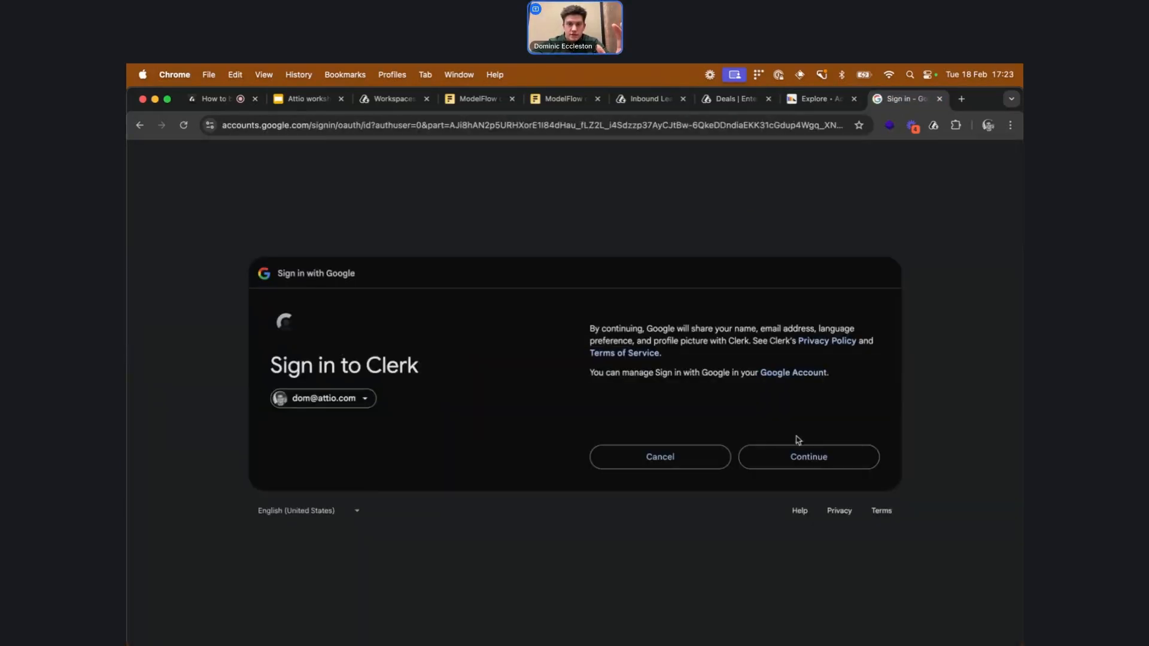
left_click(795, 448)
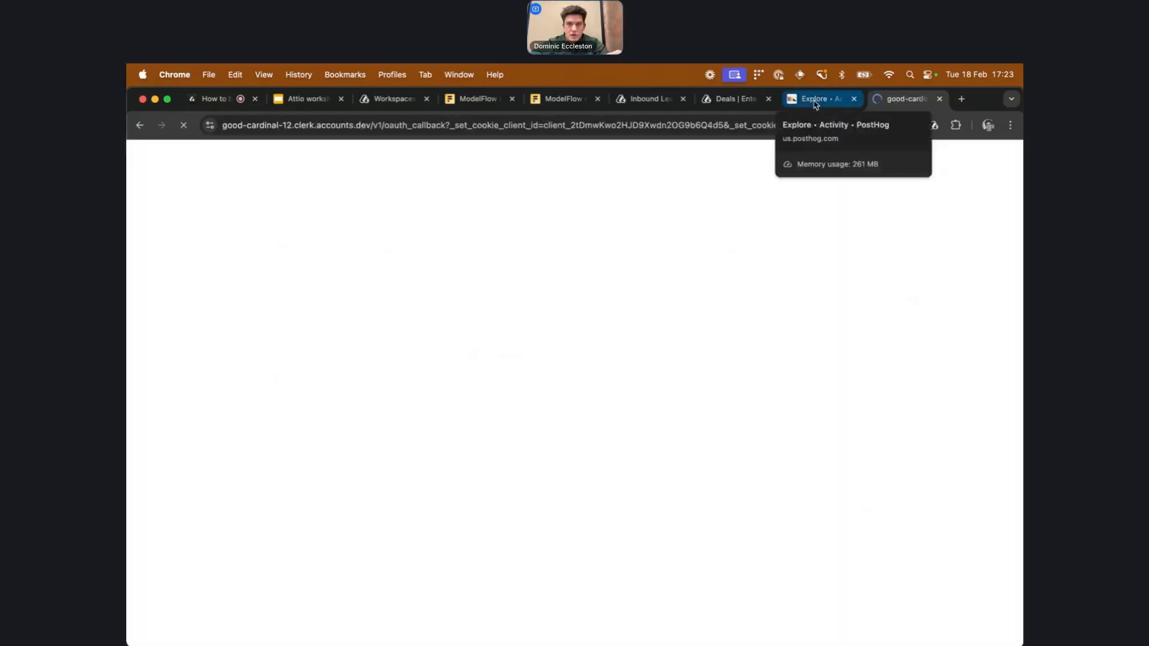
left_click(818, 102)
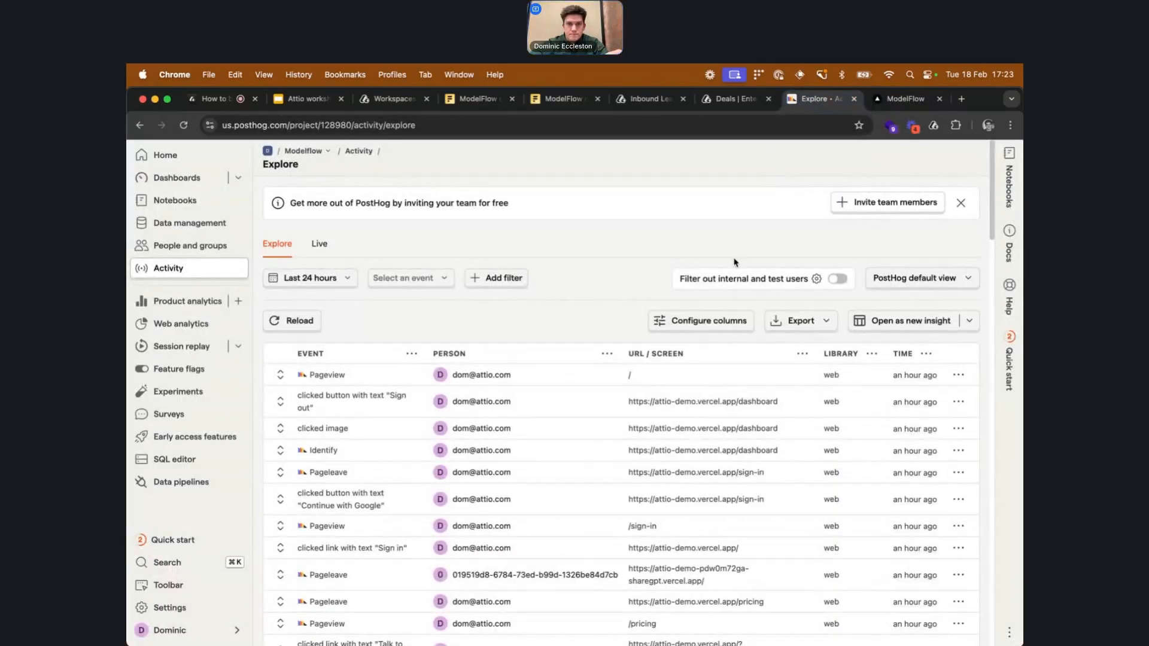